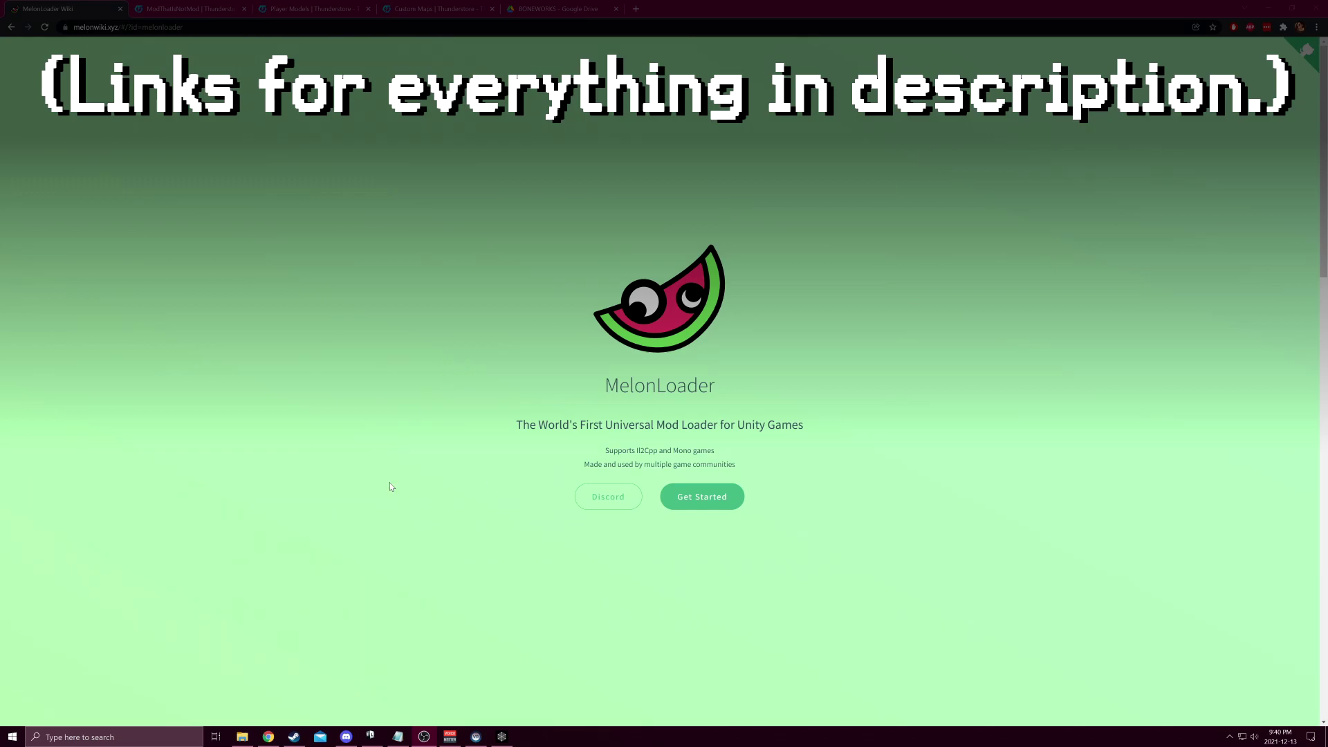
{"action": "scroll", "coordinate": [391, 486], "scroll_direction": "down", "scroll_amount": 3}
{"action": "scroll", "coordinate": [389, 305], "scroll_direction": "down", "scroll_amount": 3}
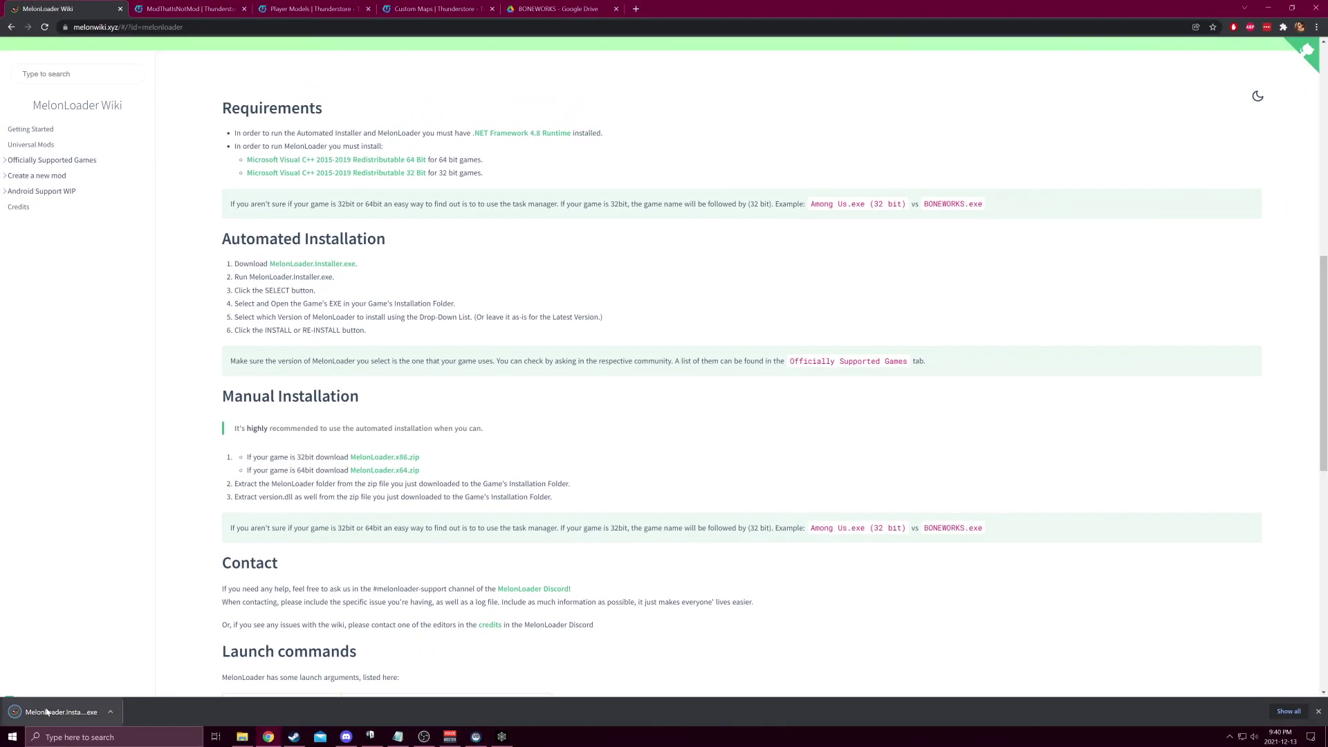
Install MelonLoader v0.5.2 into BONEWORKS.exe and dismiss the success message.
{"action": "left_click", "coordinate": [62, 712]}
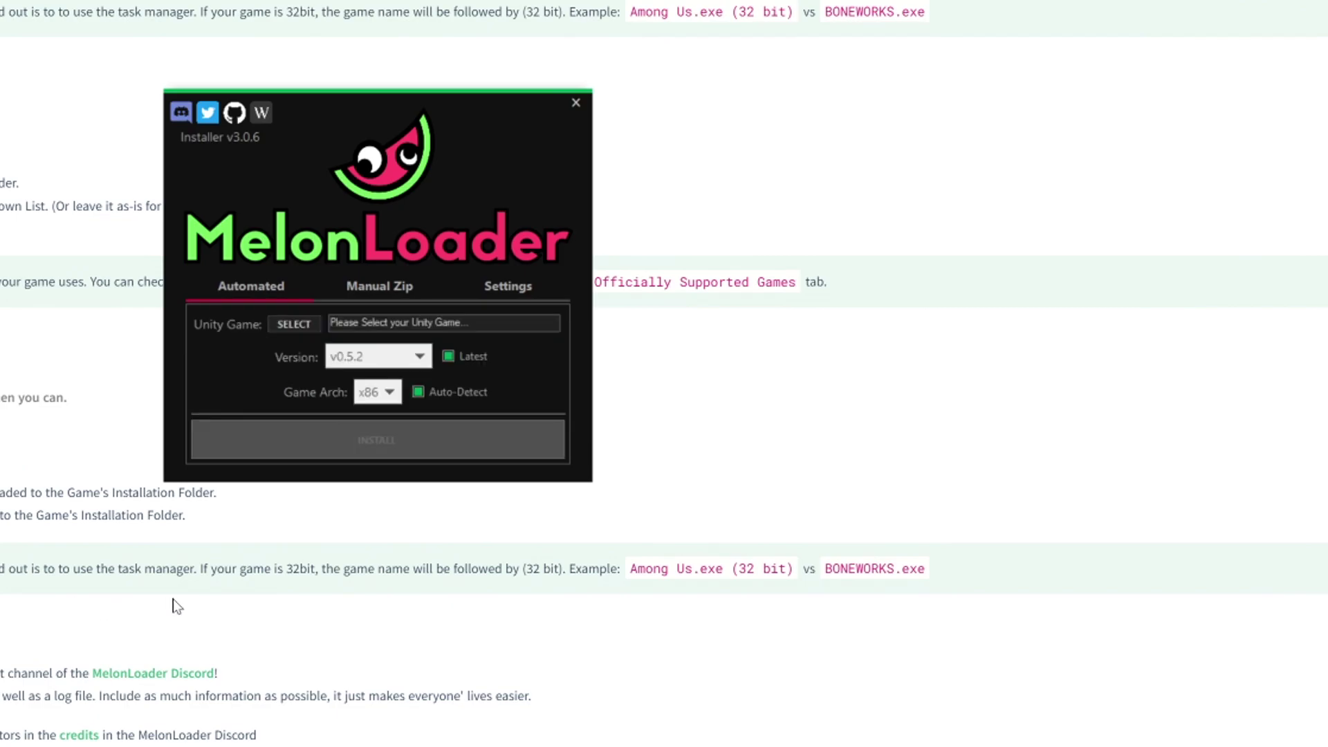
{"action": "left_click", "coordinate": [293, 325]}
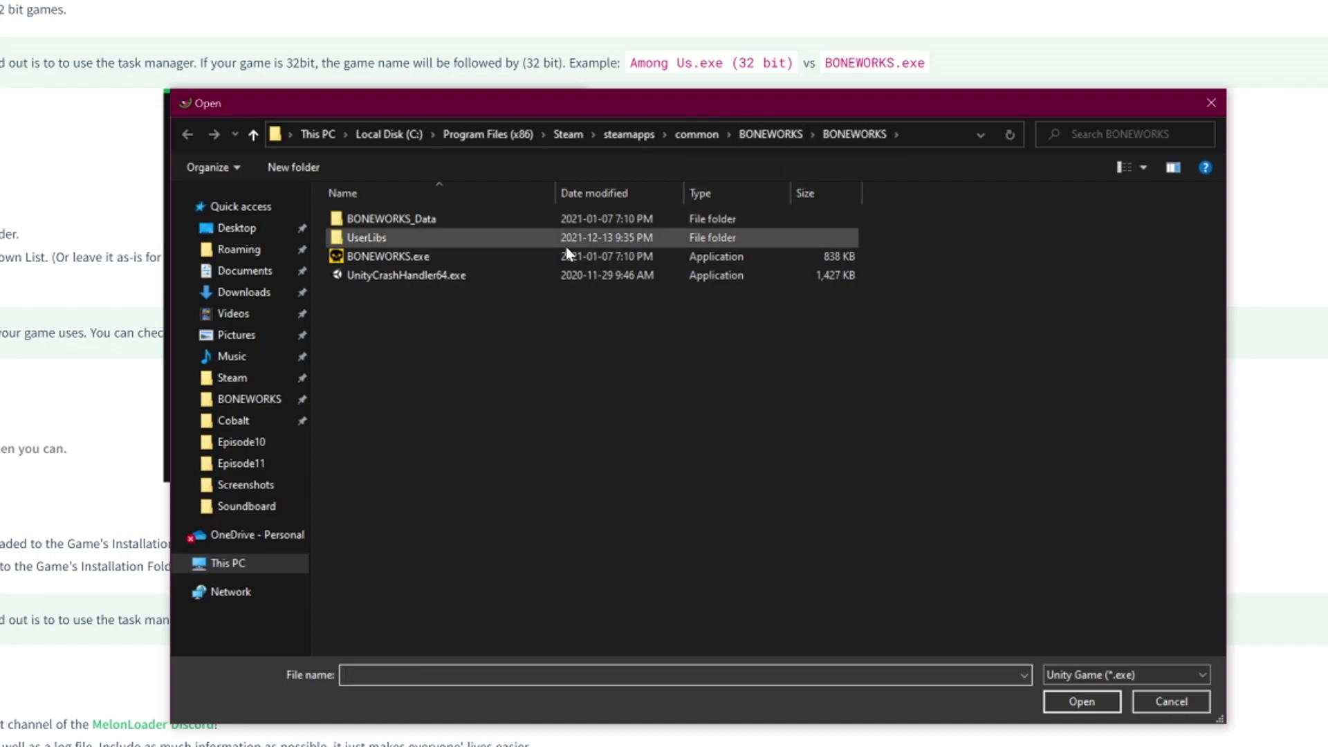
{"action": "left_click", "coordinate": [404, 259]}
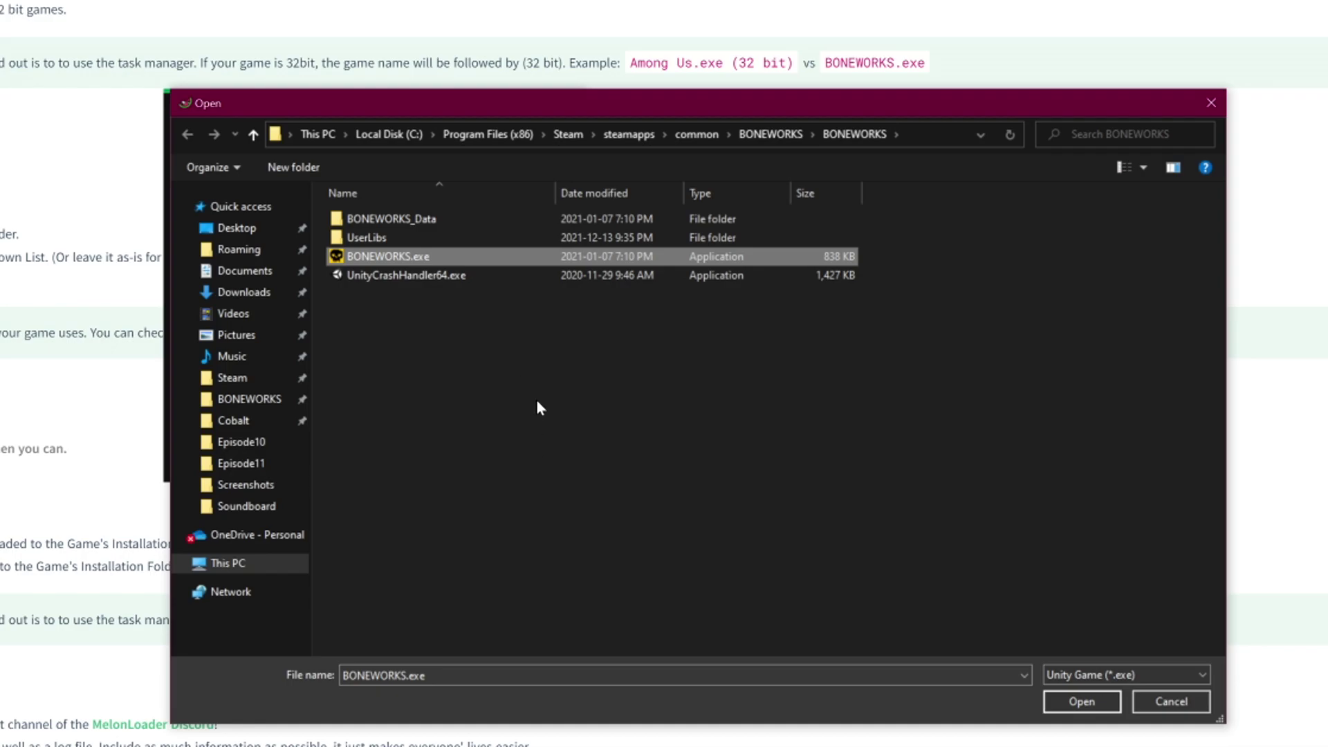
{"action": "left_click", "coordinate": [1079, 706]}
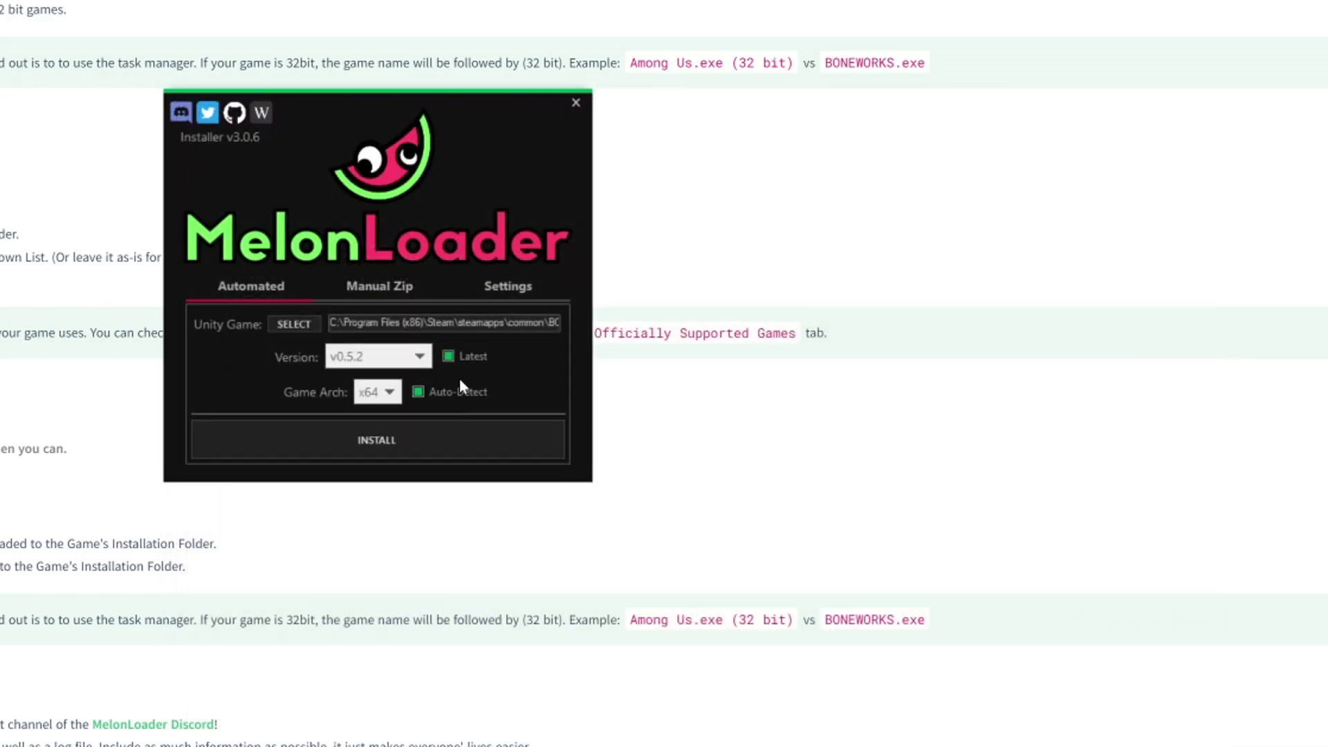
{"action": "left_click", "coordinate": [372, 448]}
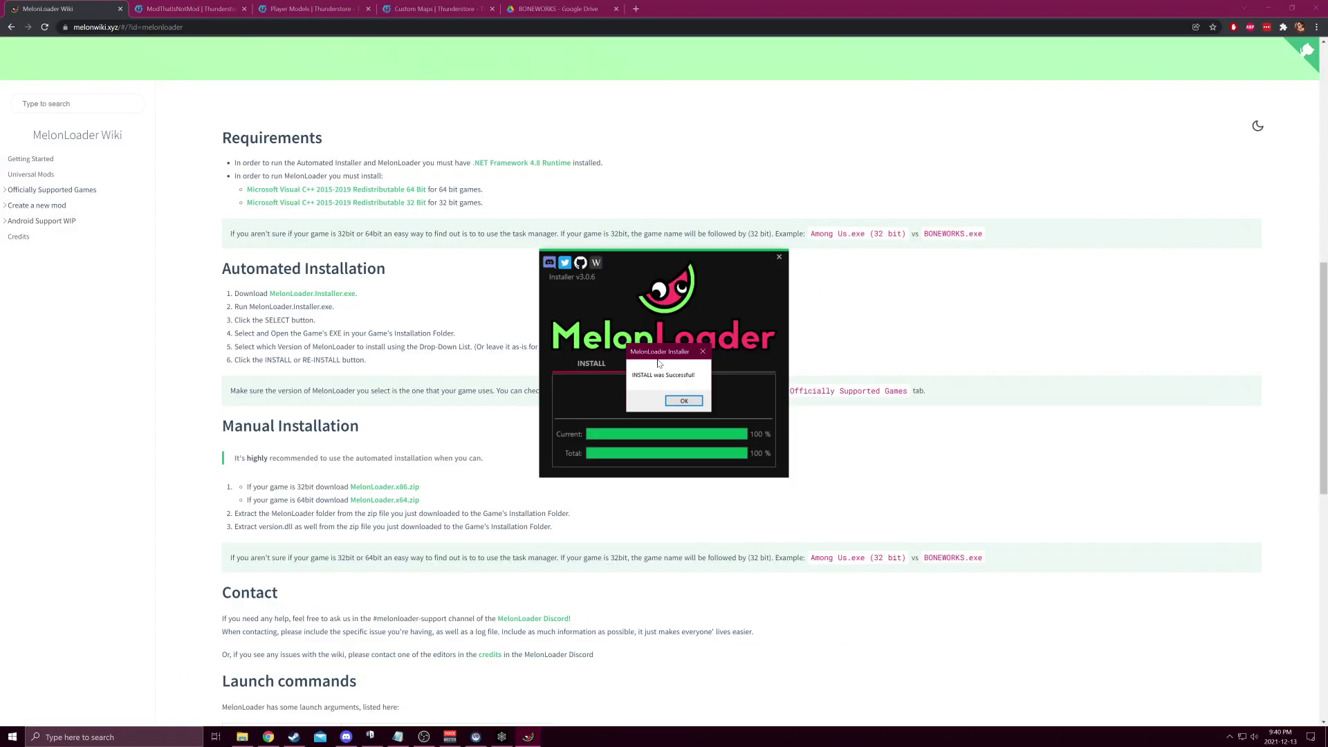
{"action": "left_click", "coordinate": [682, 400]}
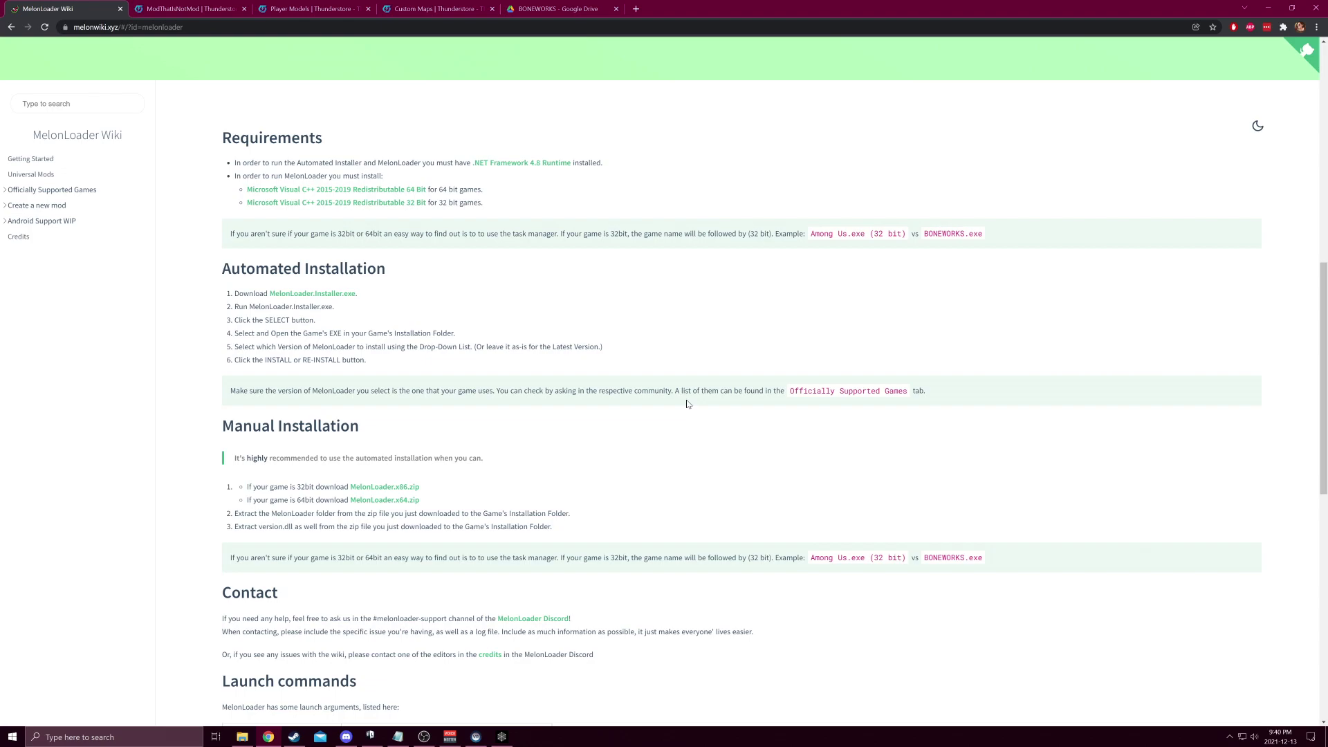
Launch BONEWORKS from the Steam library, then Alt+Tab out to File Explorer.
{"action": "left_click", "coordinate": [294, 737]}
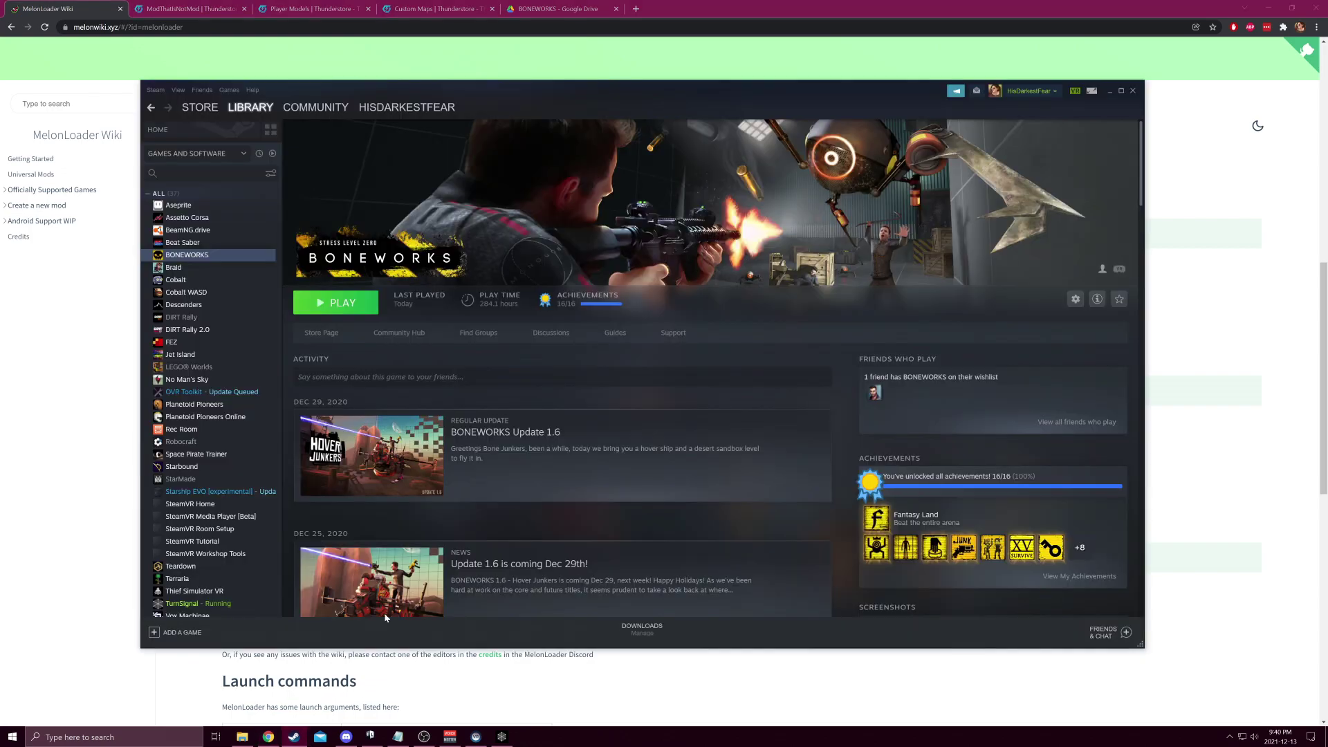
{"action": "left_click", "coordinate": [339, 310]}
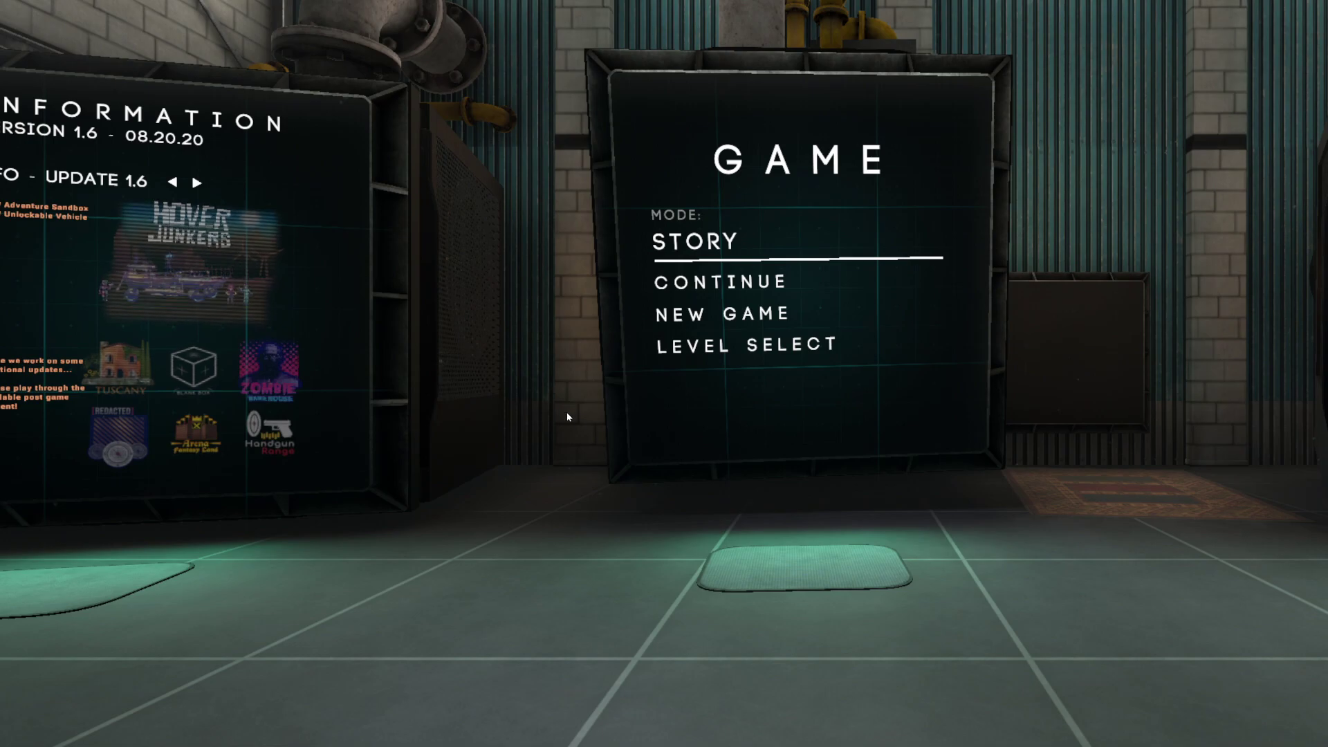
{"action": "key", "text": "alt+Tab"}
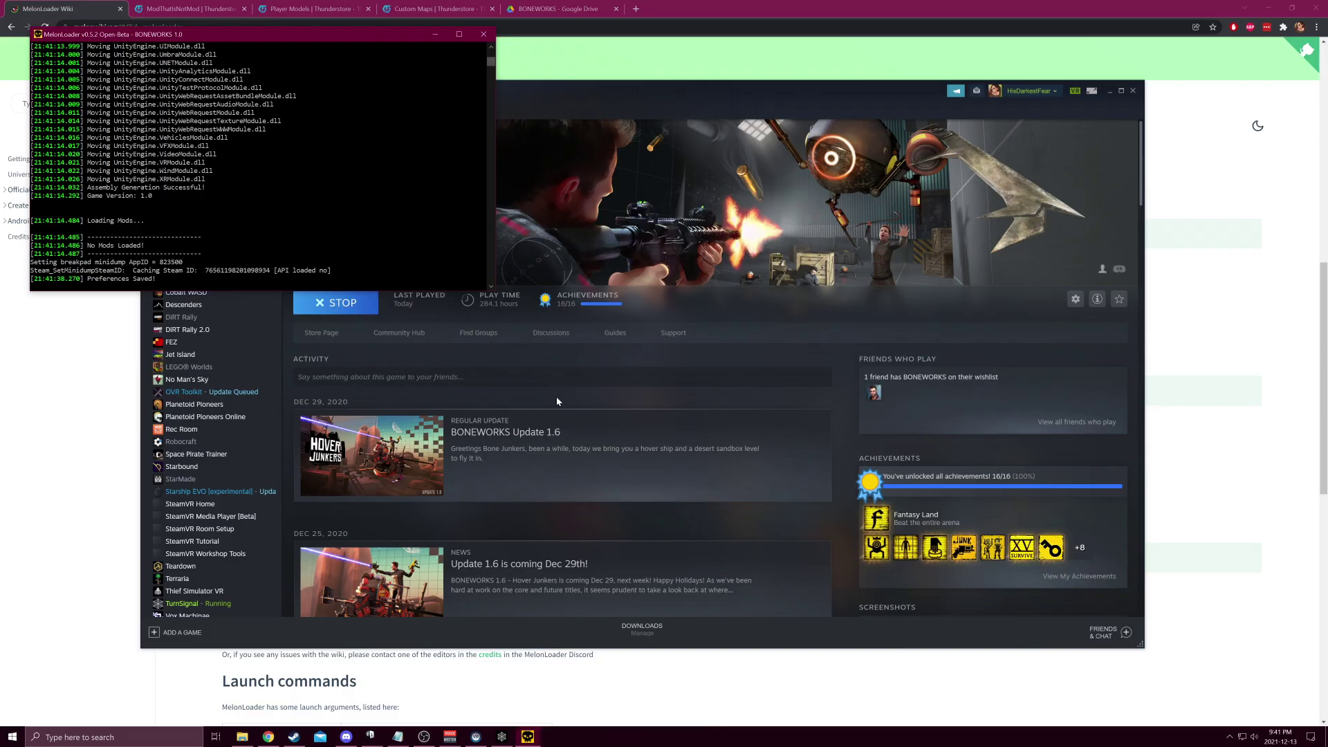
{"action": "left_click", "coordinate": [243, 735]}
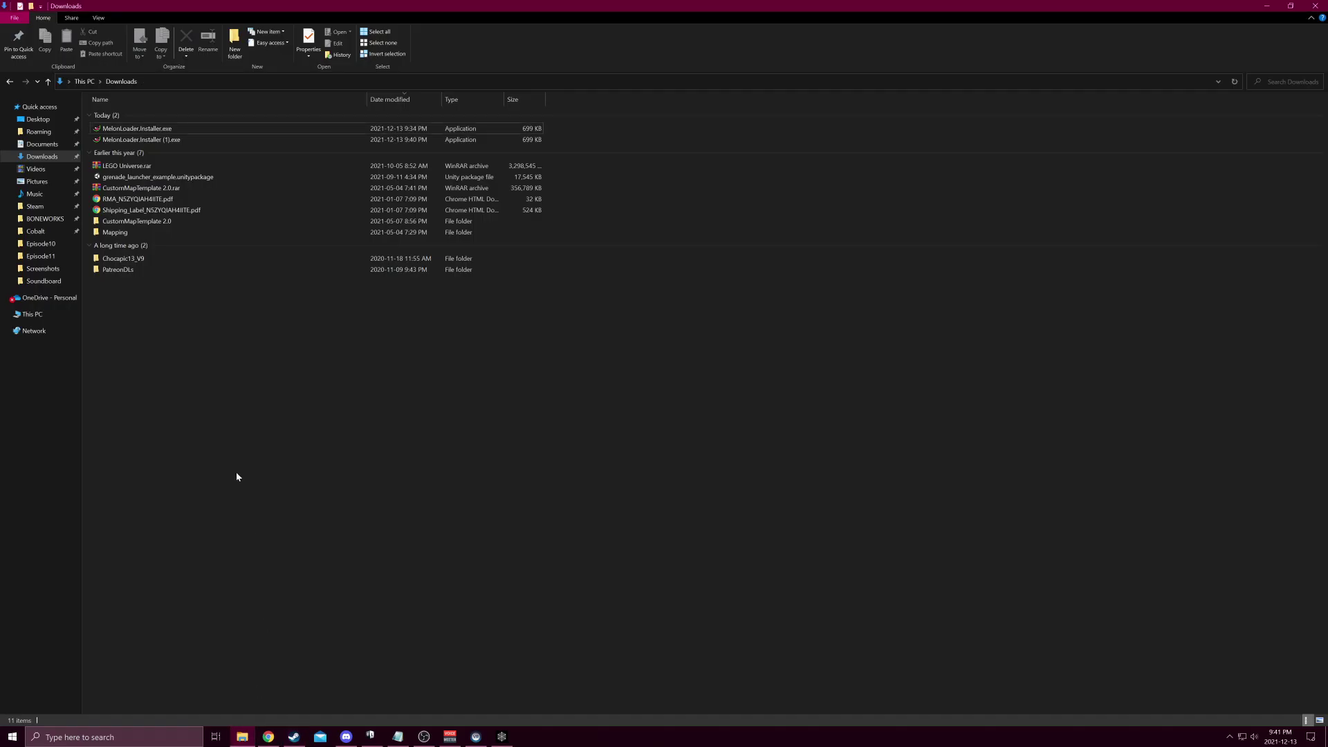
Browse to the BONEWORKS UserData folder with MelonPreferences.cfg, then return to Chrome.
{"action": "left_click", "coordinate": [44, 219]}
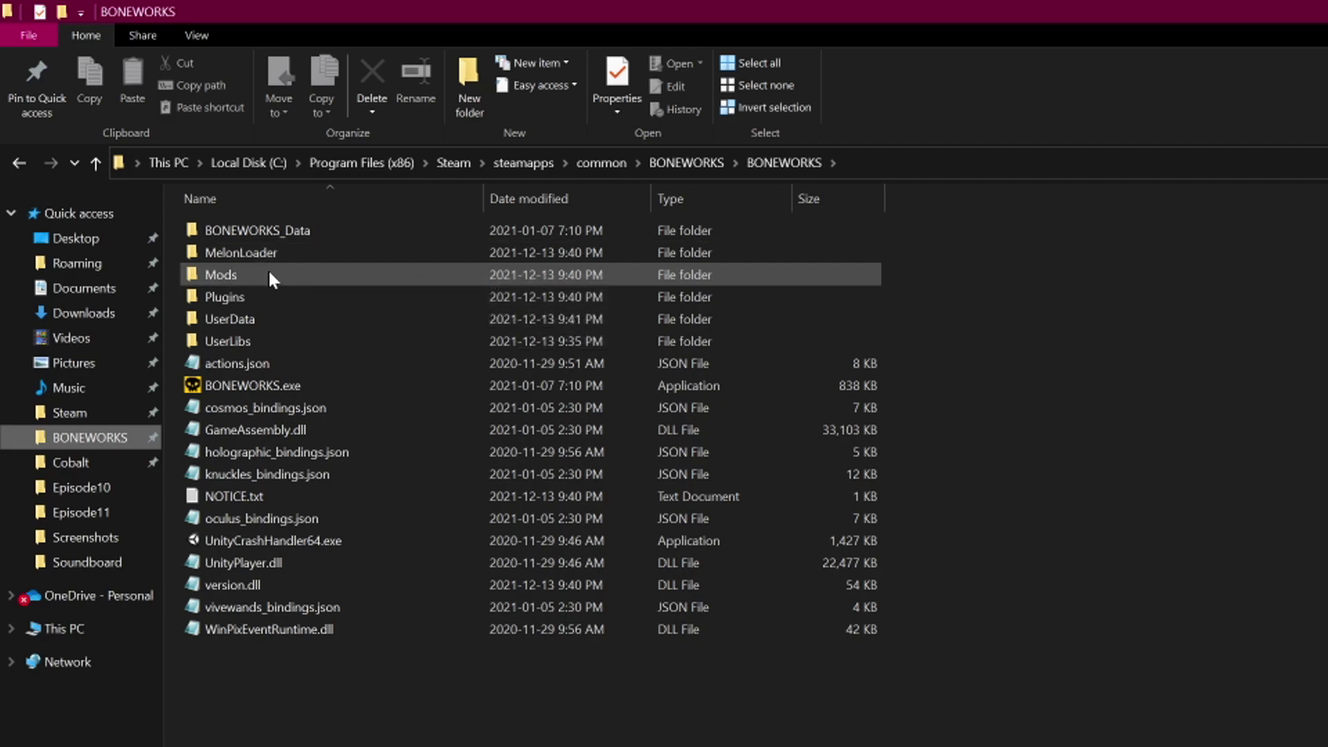
{"action": "double_click", "coordinate": [260, 324]}
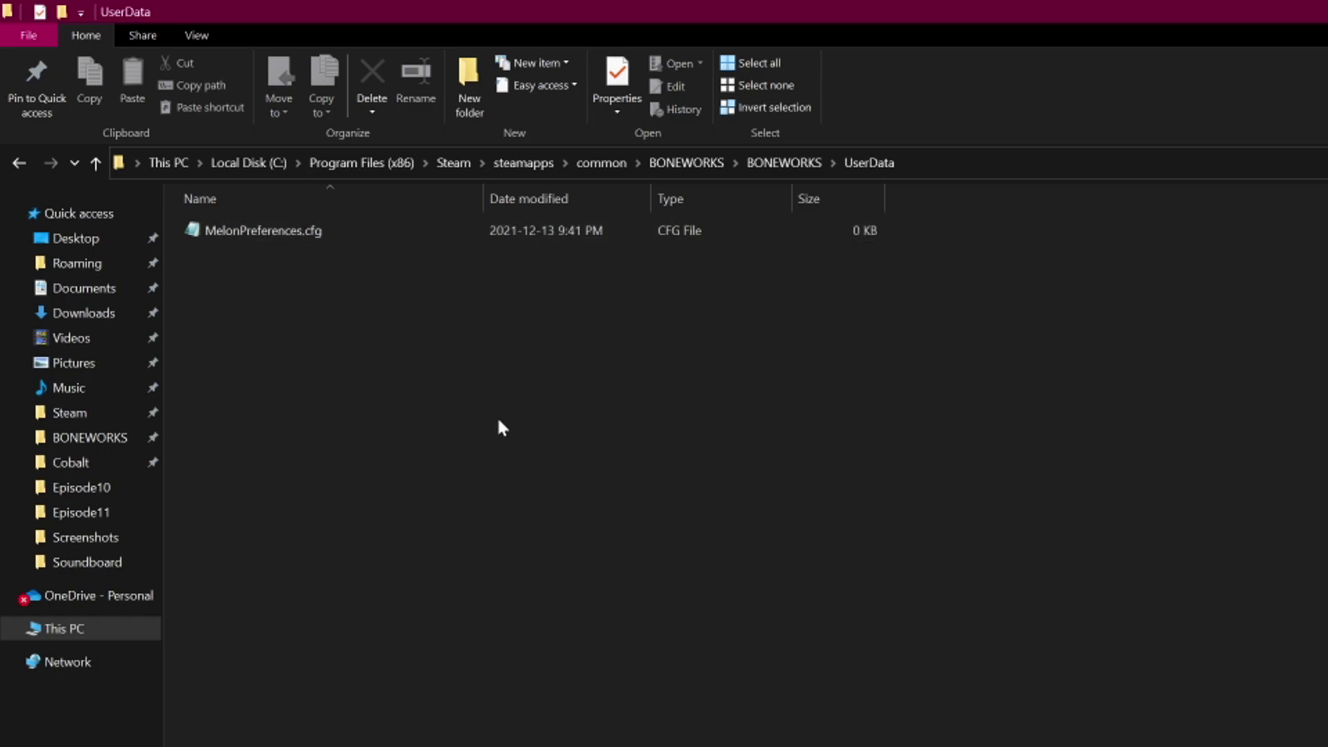
{"action": "left_click", "coordinate": [268, 736]}
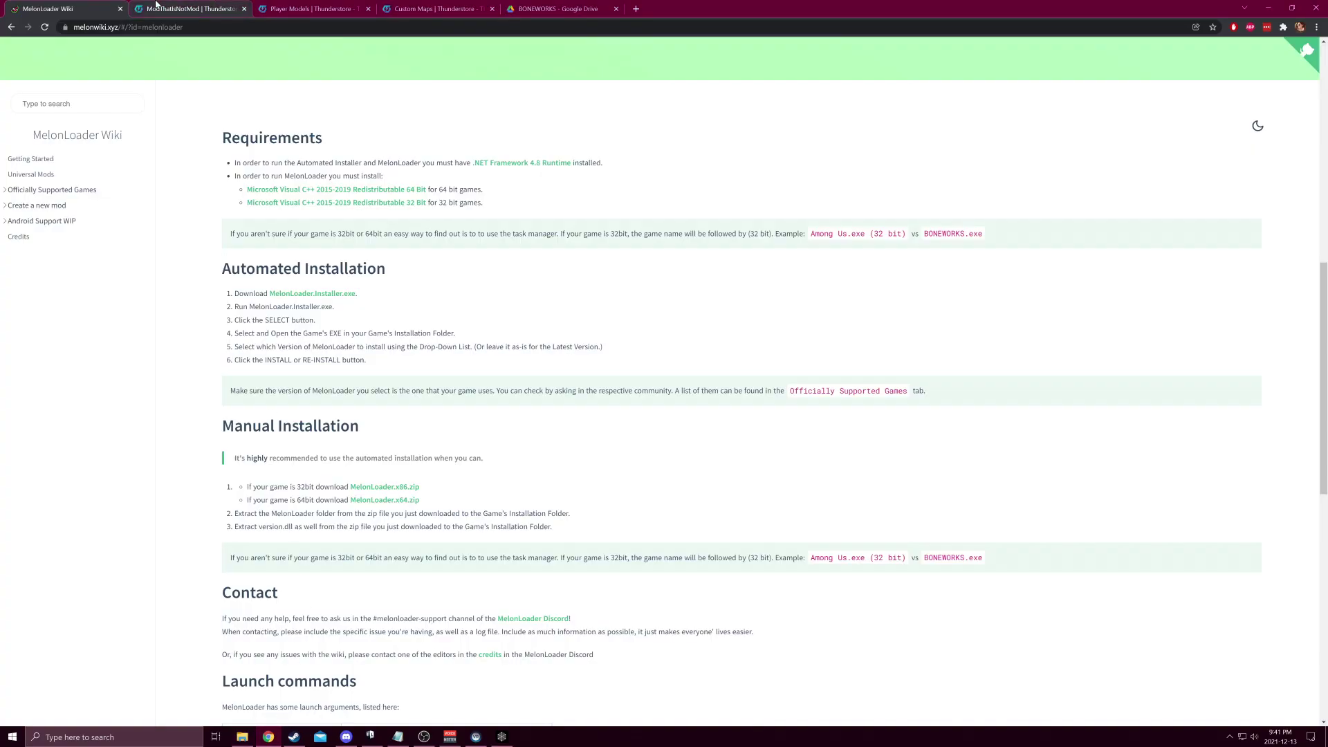
Manually download the ModThatIsNotMod, Player Models and Custom Maps zips from Thunderstore.
{"action": "left_click", "coordinate": [157, 8]}
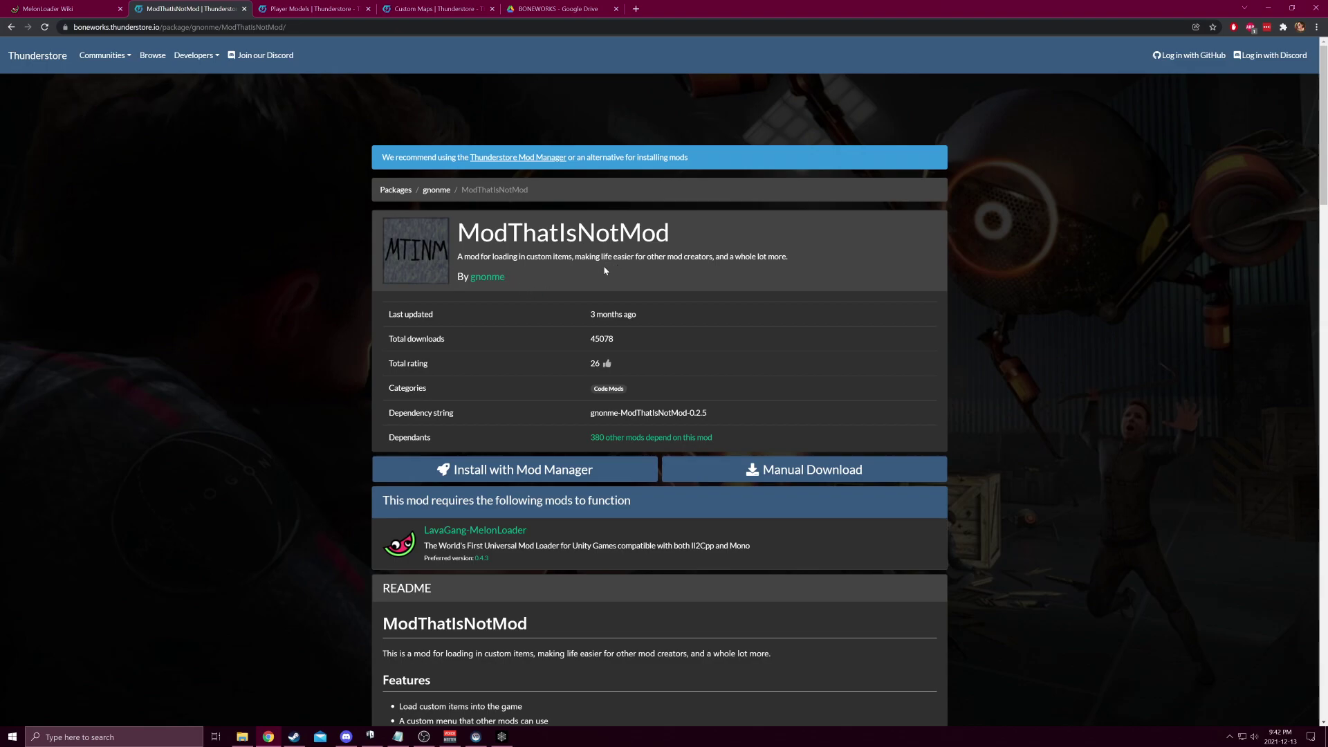
{"action": "scroll", "coordinate": [686, 262], "scroll_direction": "down", "scroll_amount": 1}
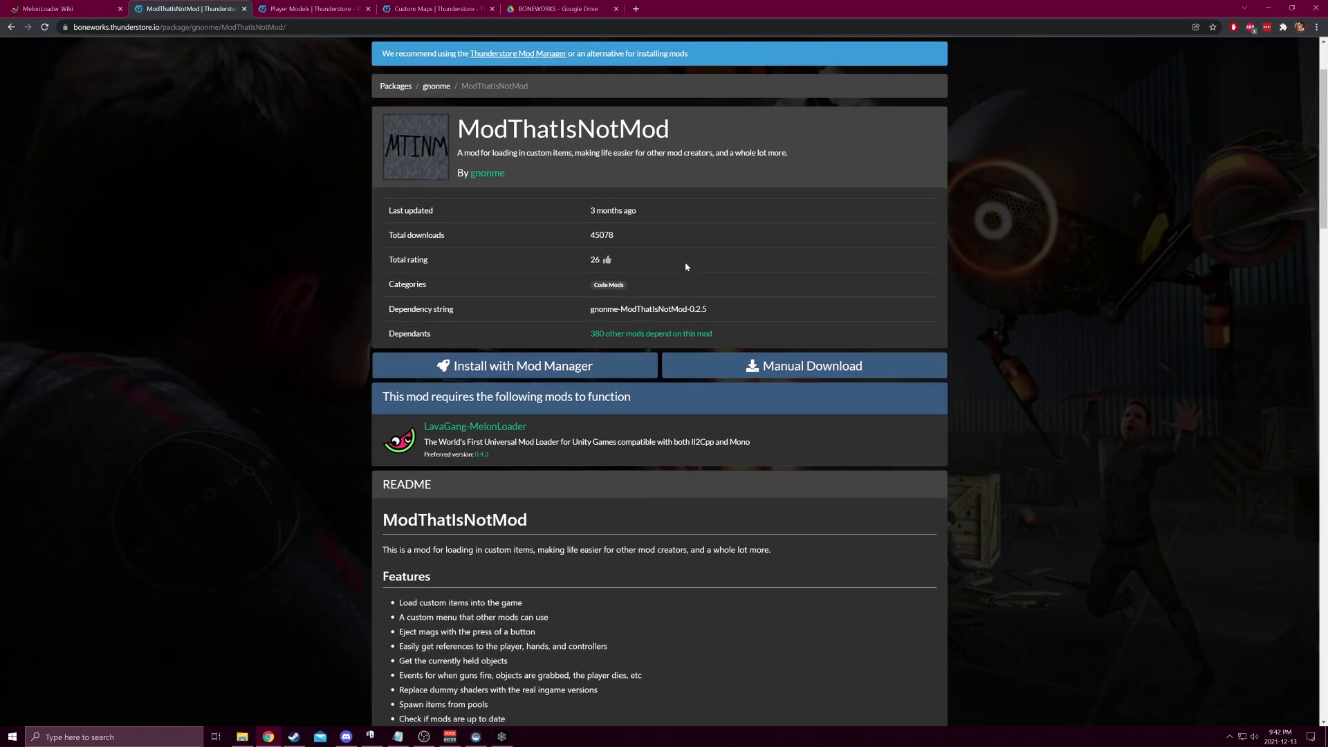
{"action": "left_click", "coordinate": [759, 371]}
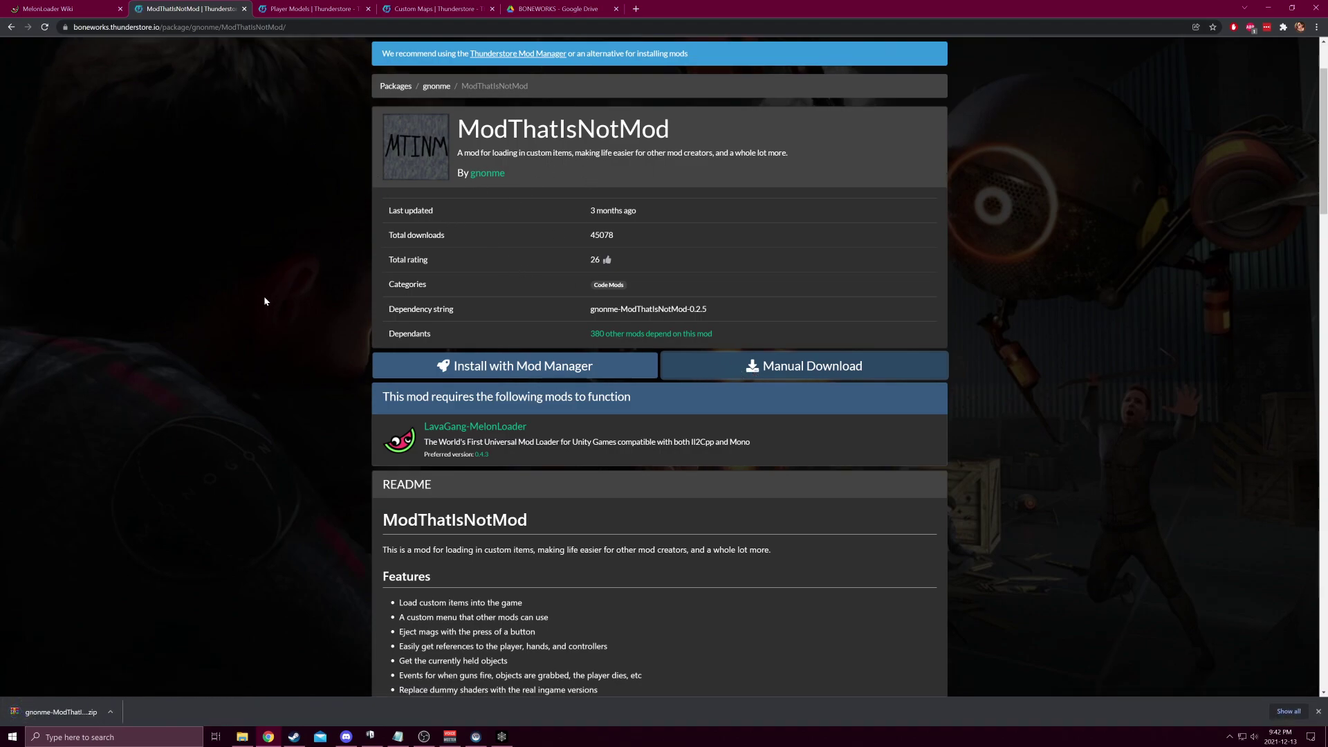
{"action": "scroll", "coordinate": [265, 301], "scroll_direction": "down", "scroll_amount": 2}
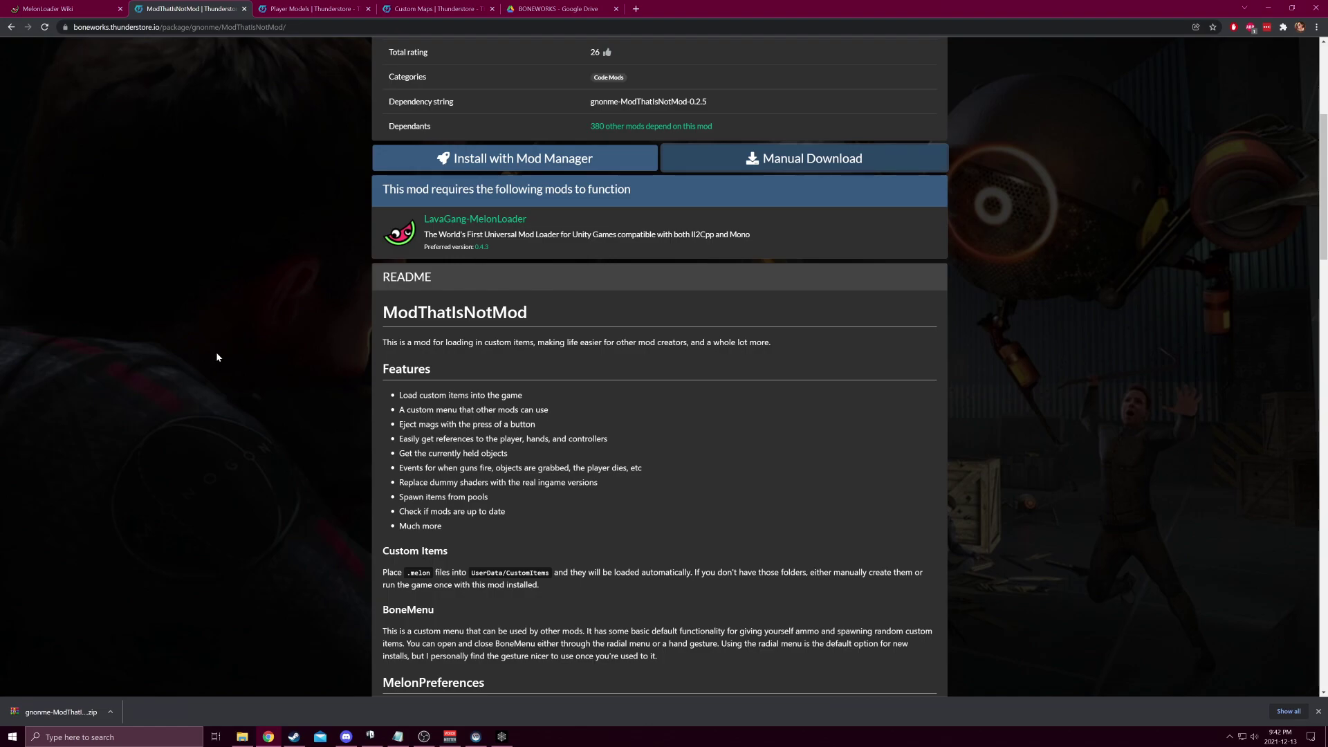
{"action": "scroll", "coordinate": [239, 379], "scroll_direction": "down", "scroll_amount": 1}
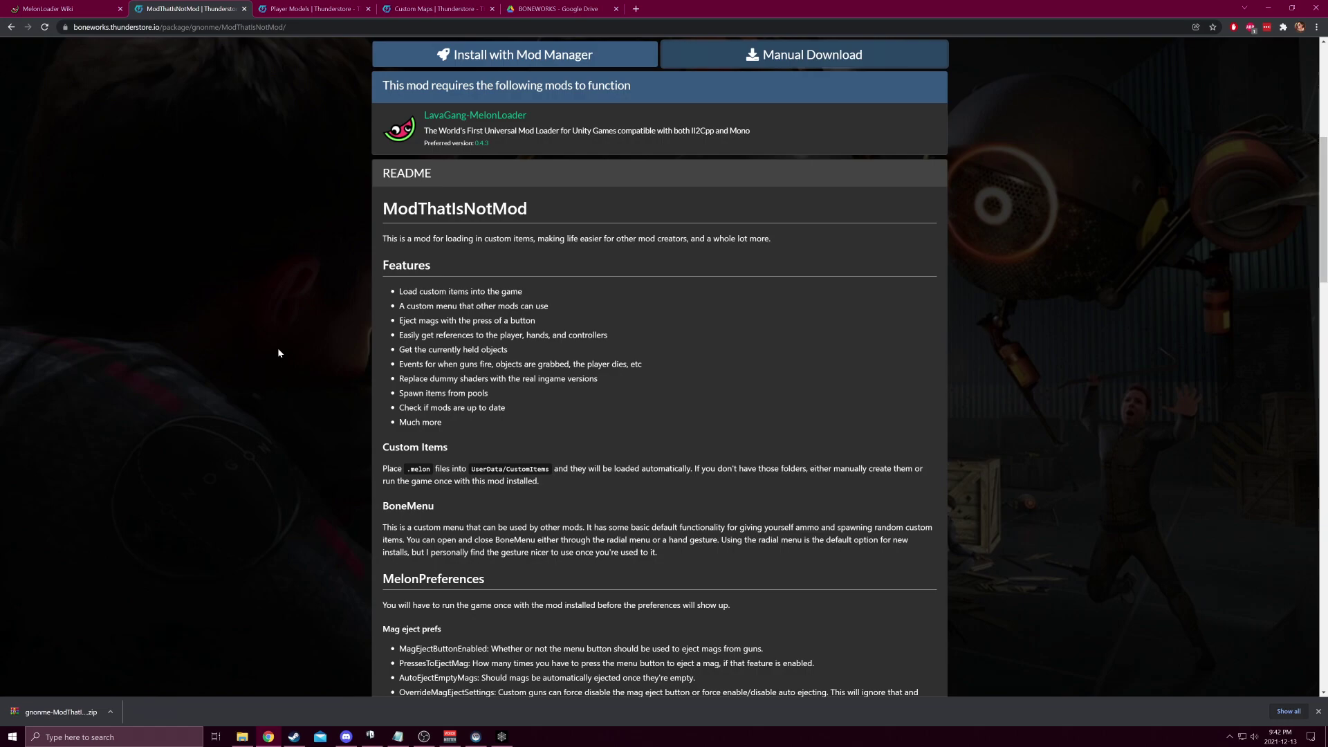
{"action": "key", "text": "ctrl+Tab"}
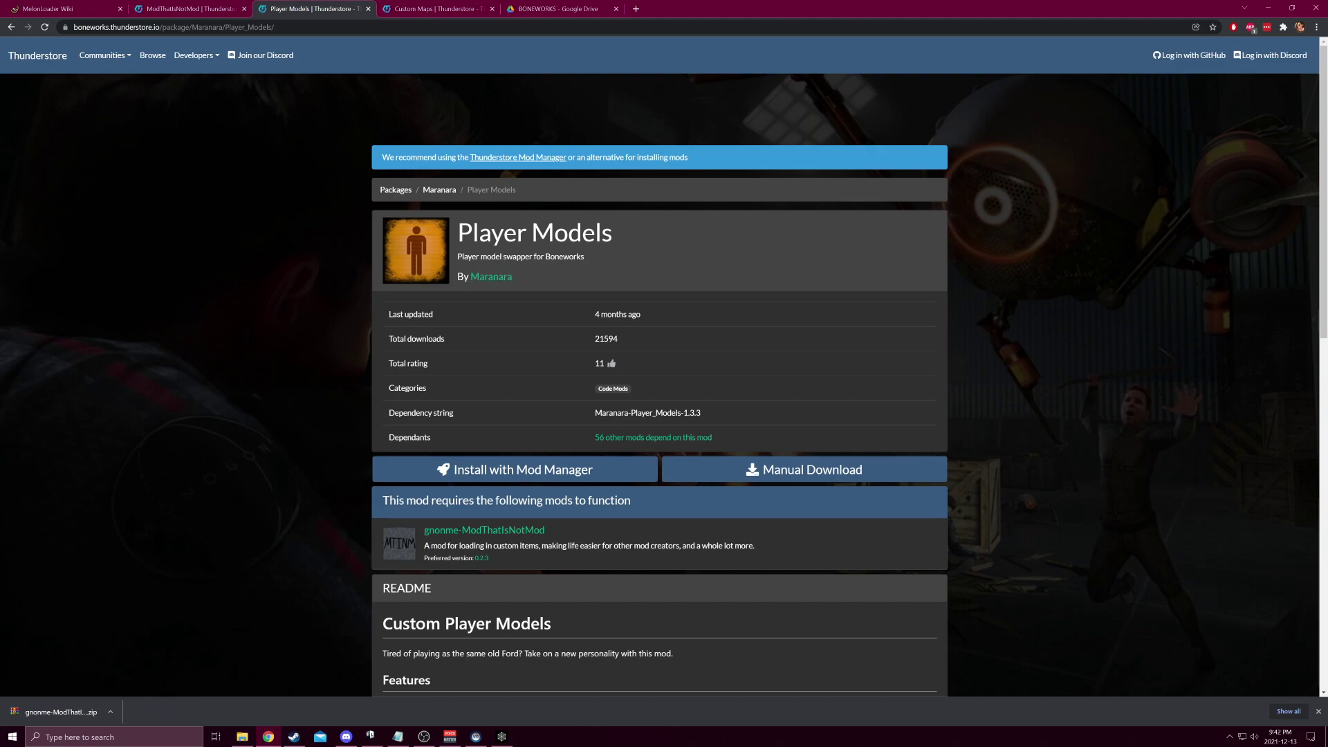
{"action": "left_click", "coordinate": [804, 470]}
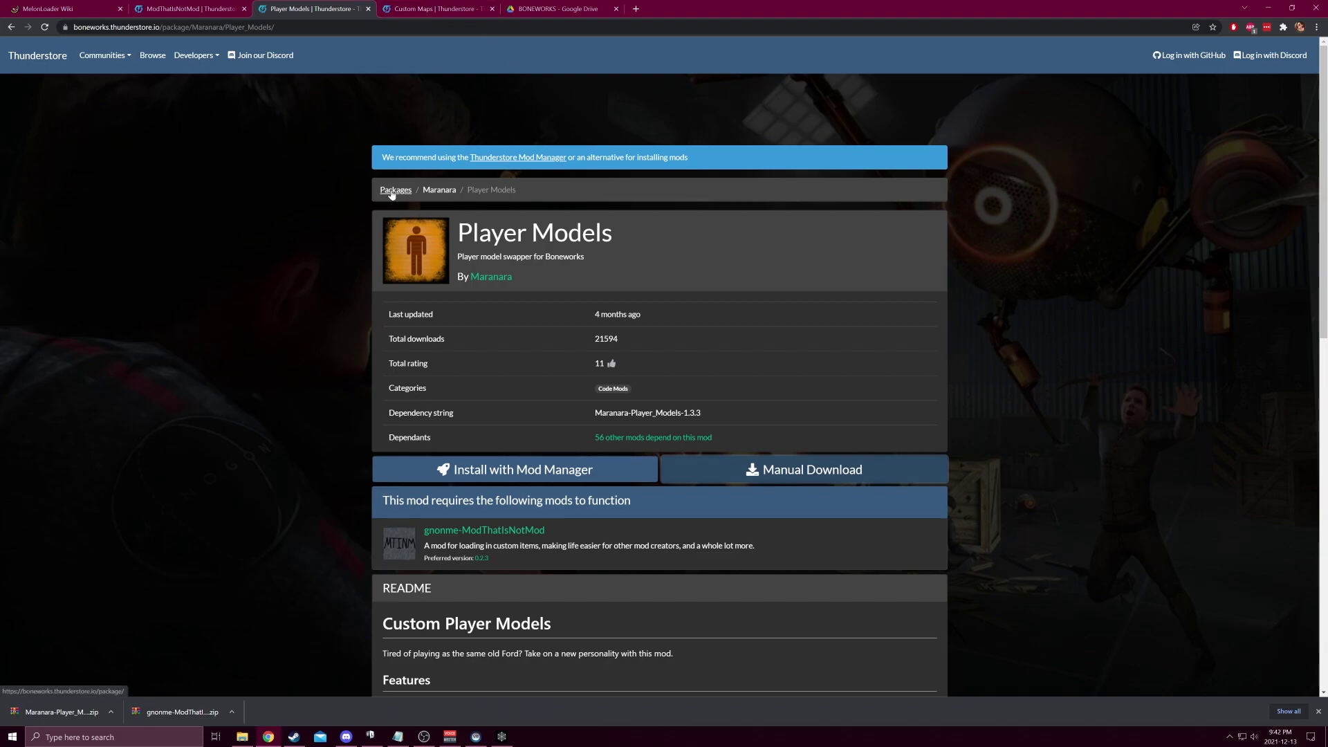
{"action": "left_click", "coordinate": [436, 7]}
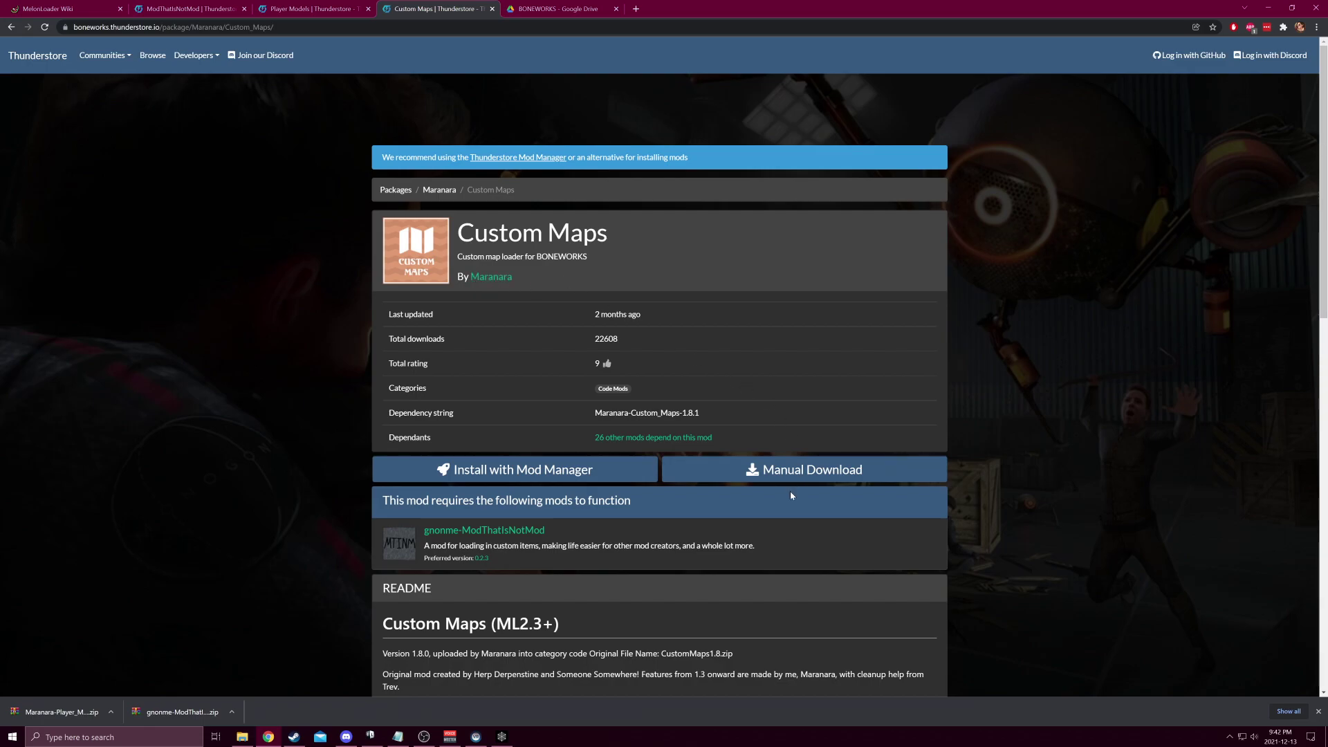
{"action": "left_click", "coordinate": [716, 472]}
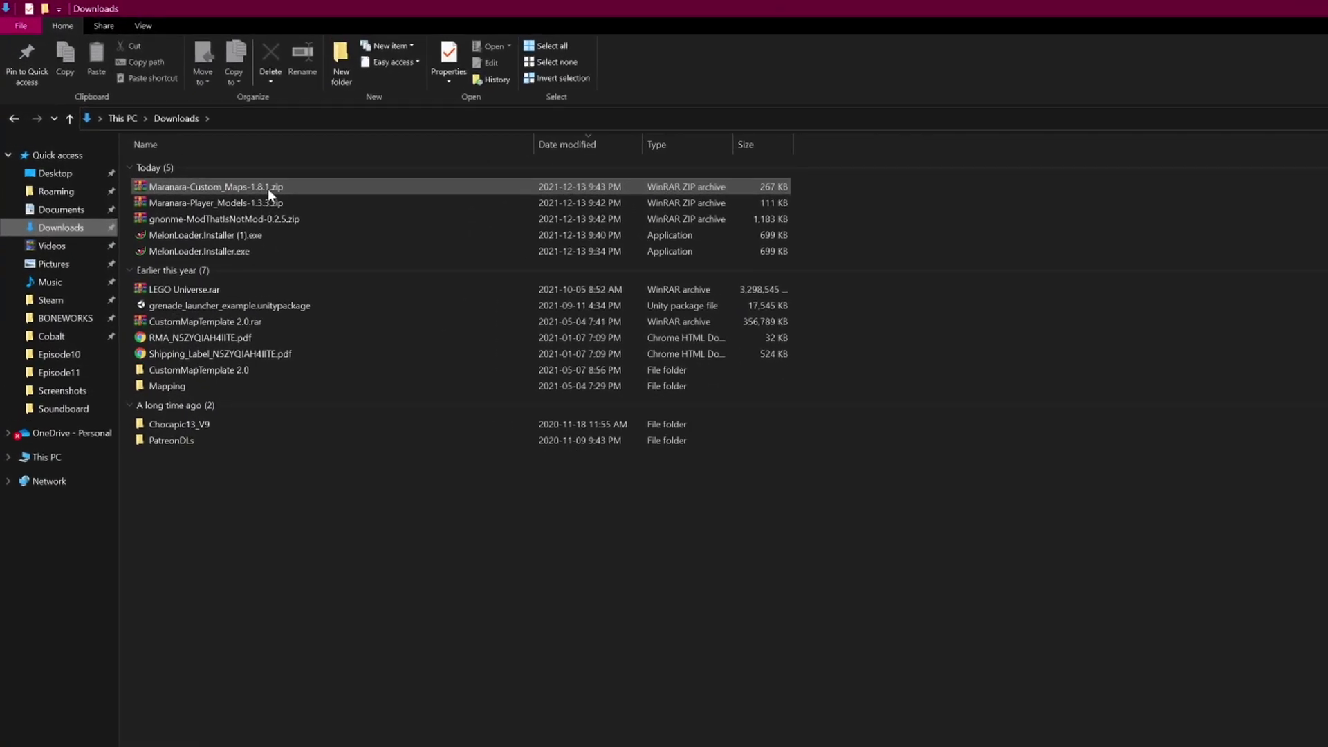
Extract the Custom Maps zip and open the extracted folder.
{"action": "left_click", "coordinate": [267, 188]}
{"action": "right_click", "coordinate": [271, 187]}
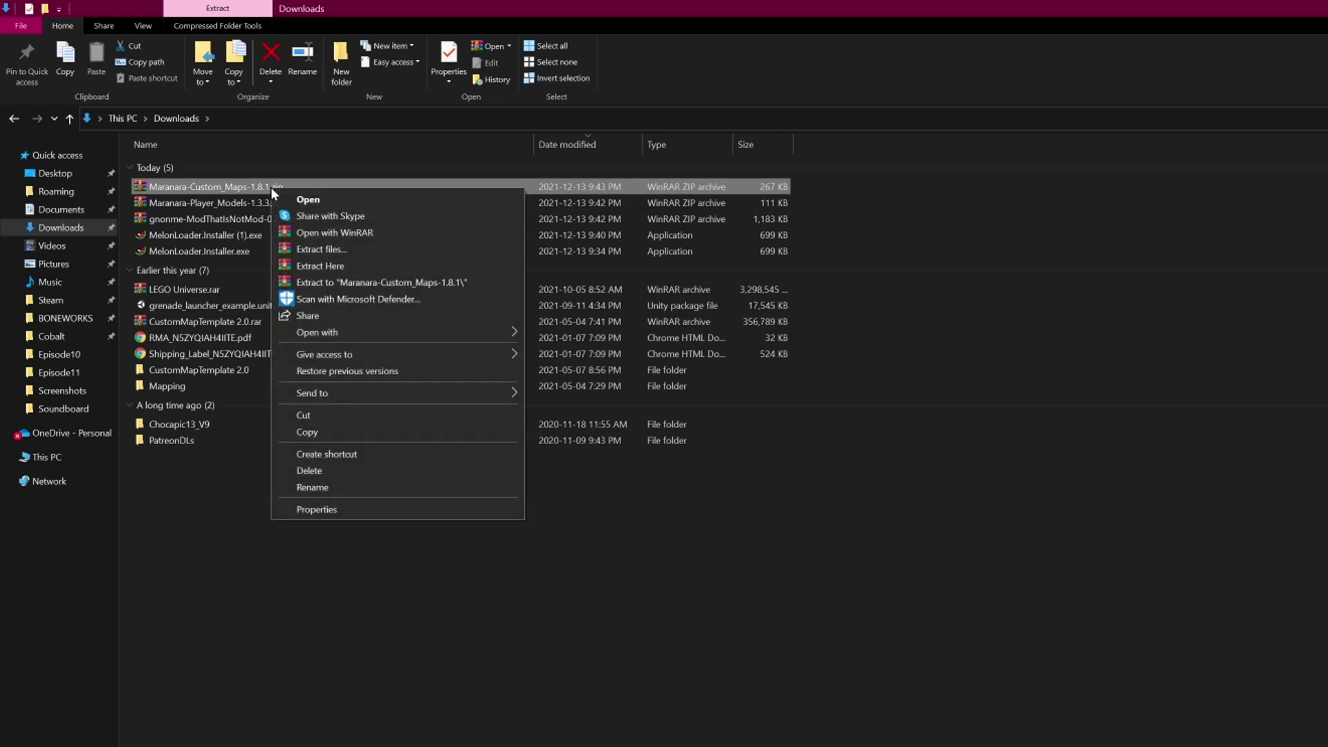
{"action": "left_click", "coordinate": [342, 245]}
{"action": "key", "text": "Return"}
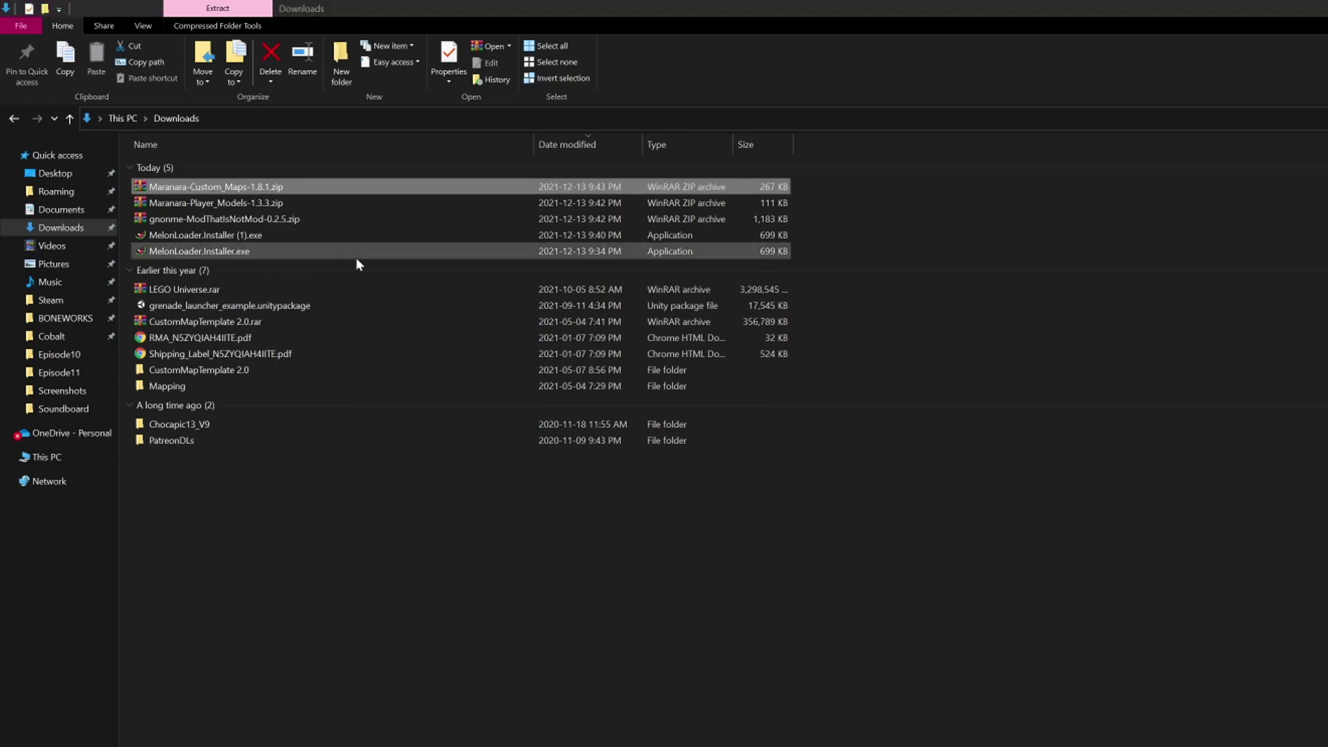
{"action": "double_click", "coordinate": [263, 266]}
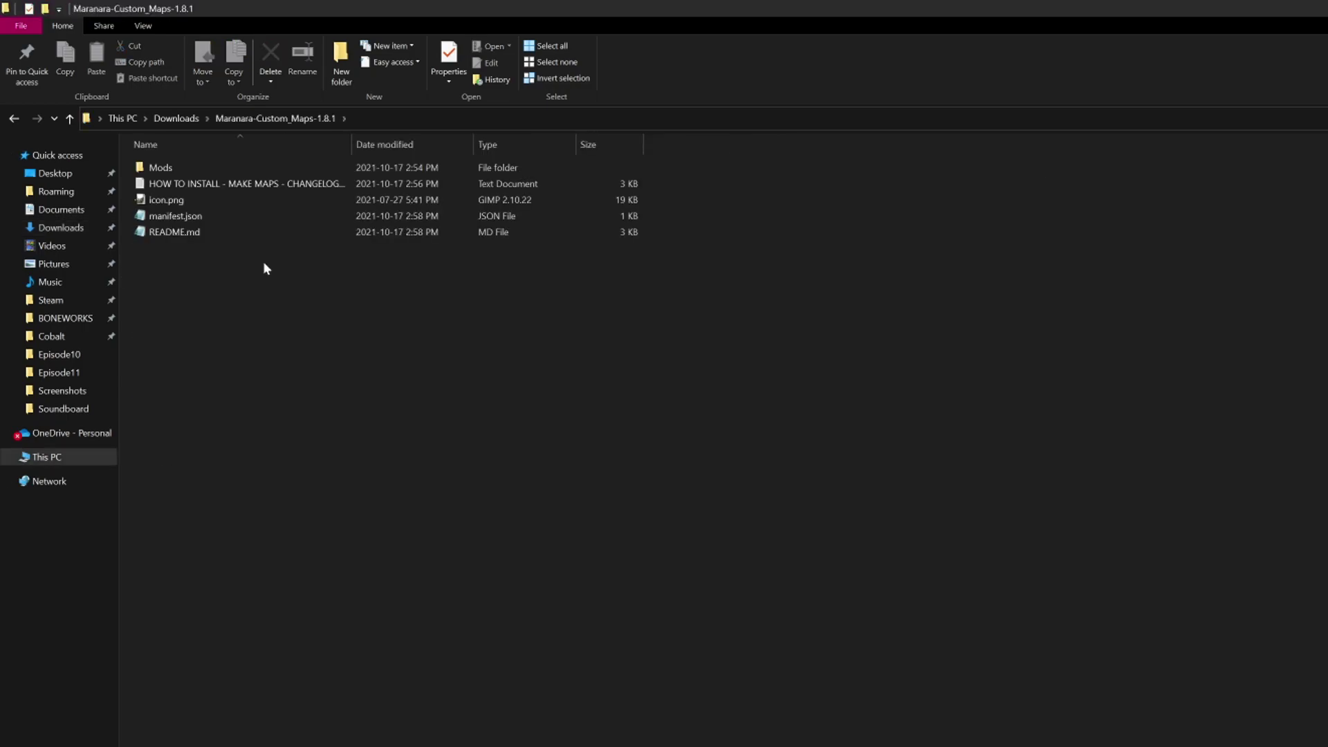
Put the Custom Maps mod files into the BONEWORKS Mods folder.
{"action": "left_click", "coordinate": [227, 180]}
{"action": "left_click", "coordinate": [140, 202], "text": "shift"}
{"action": "left_click", "coordinate": [215, 184]}
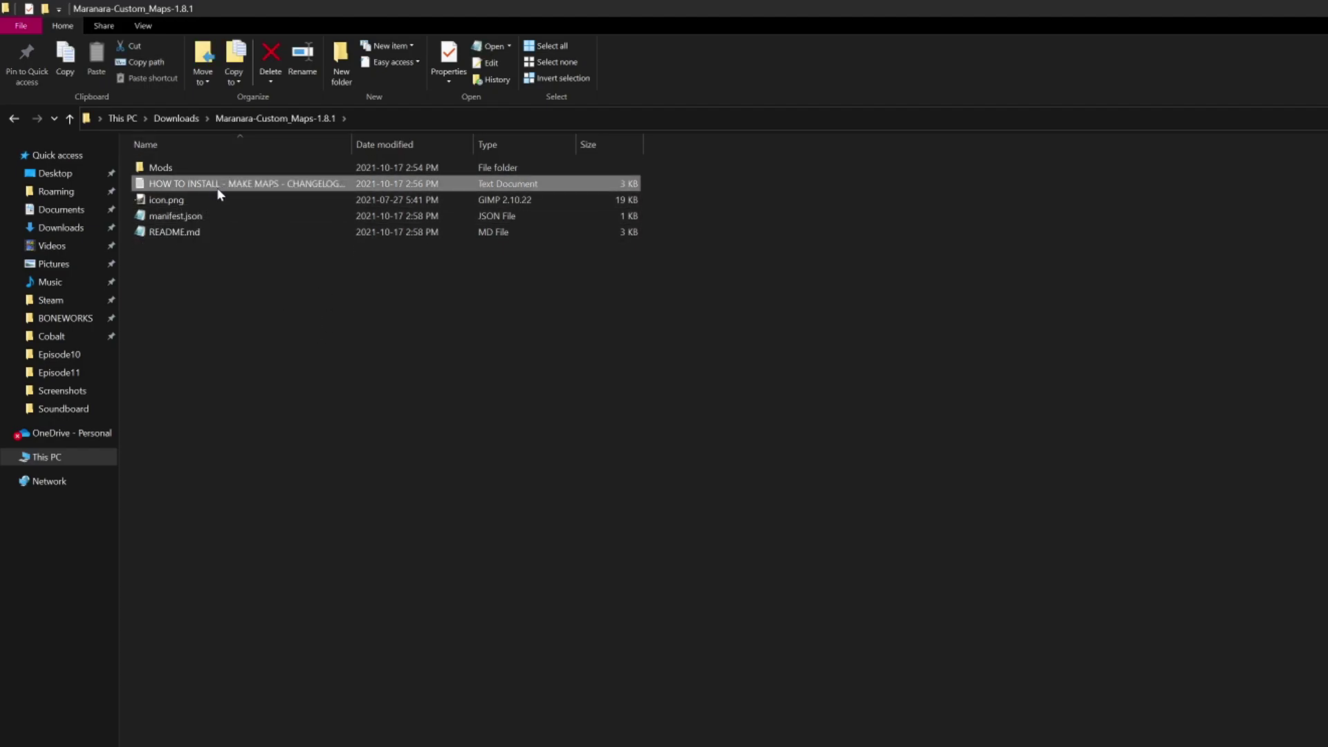
{"action": "left_click", "coordinate": [175, 168]}
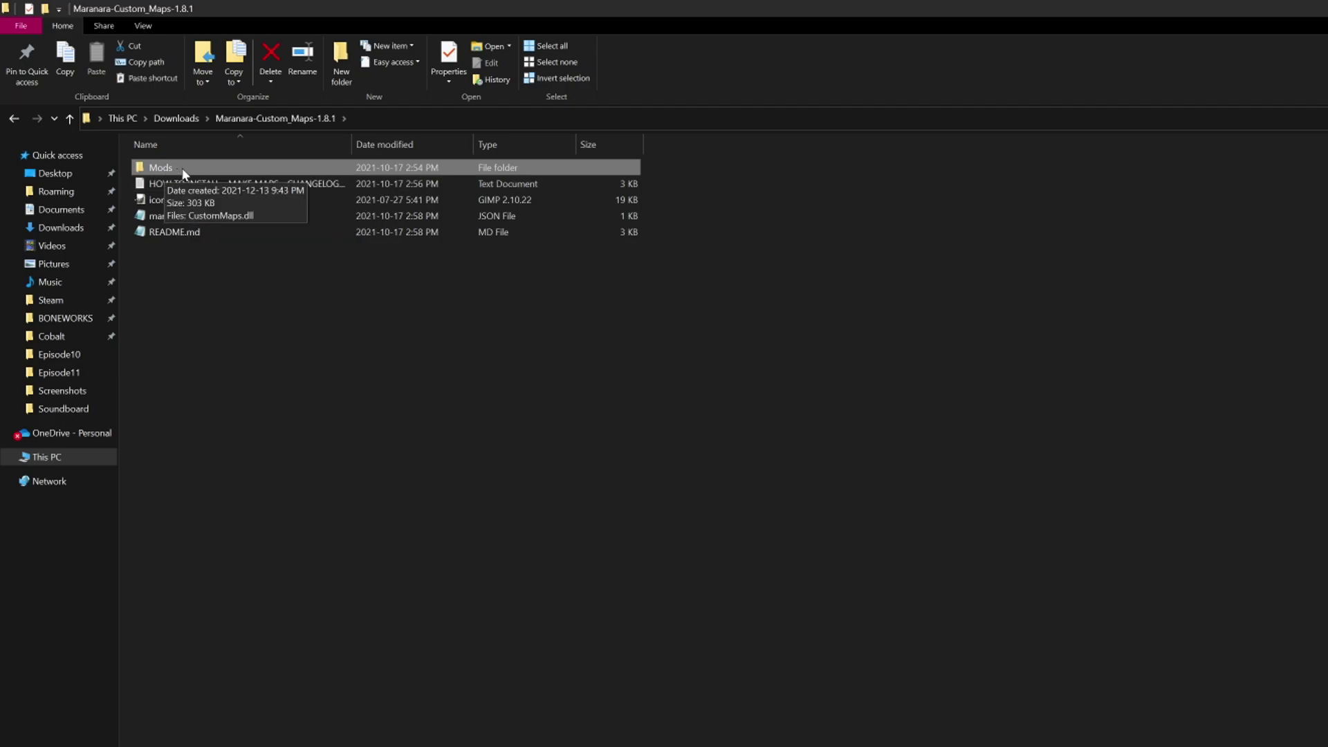
{"action": "left_click", "coordinate": [72, 318]}
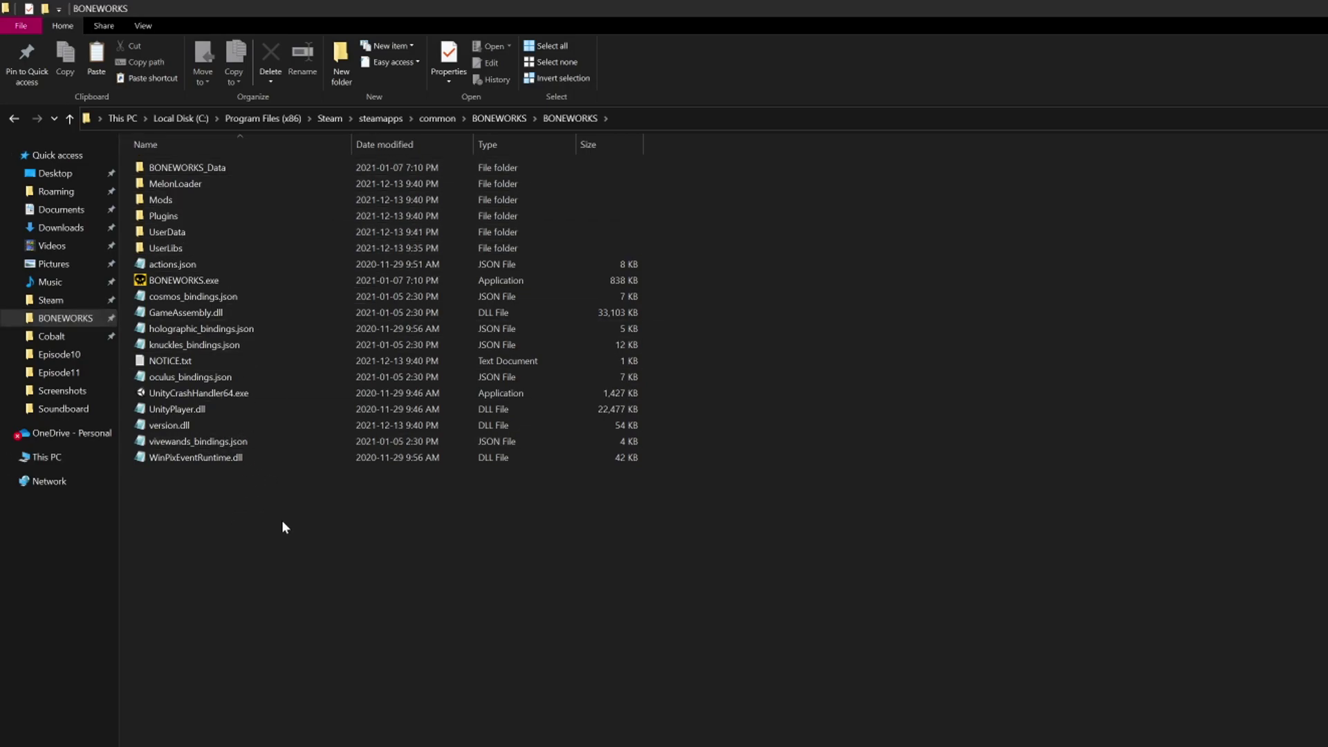
{"action": "left_click", "coordinate": [159, 202]}
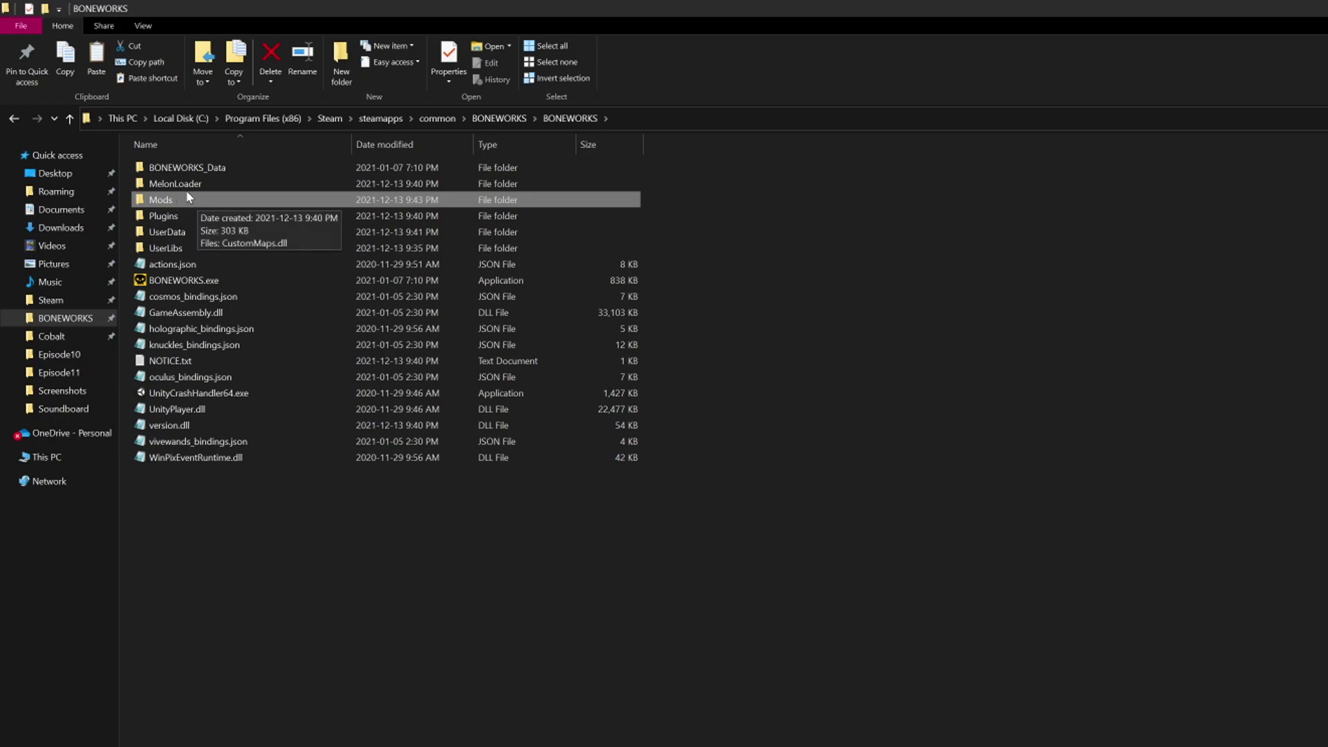
{"action": "left_click", "coordinate": [85, 234]}
{"action": "right_click", "coordinate": [256, 186]}
Extract the Maranara Player Models 1.3.3 zip and paste its Mods folder into BONEWORKS.
{"action": "left_click", "coordinate": [344, 250]}
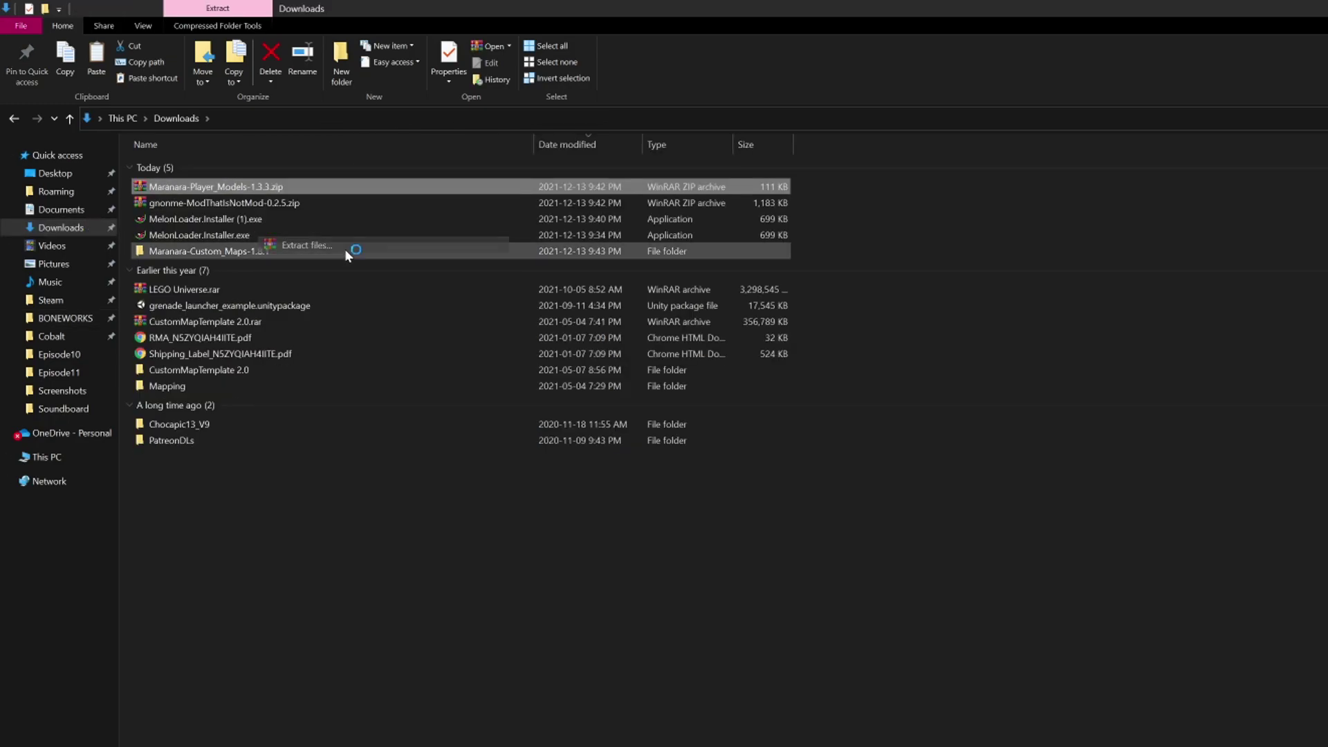
{"action": "key", "text": "Return"}
{"action": "left_click", "coordinate": [236, 249]}
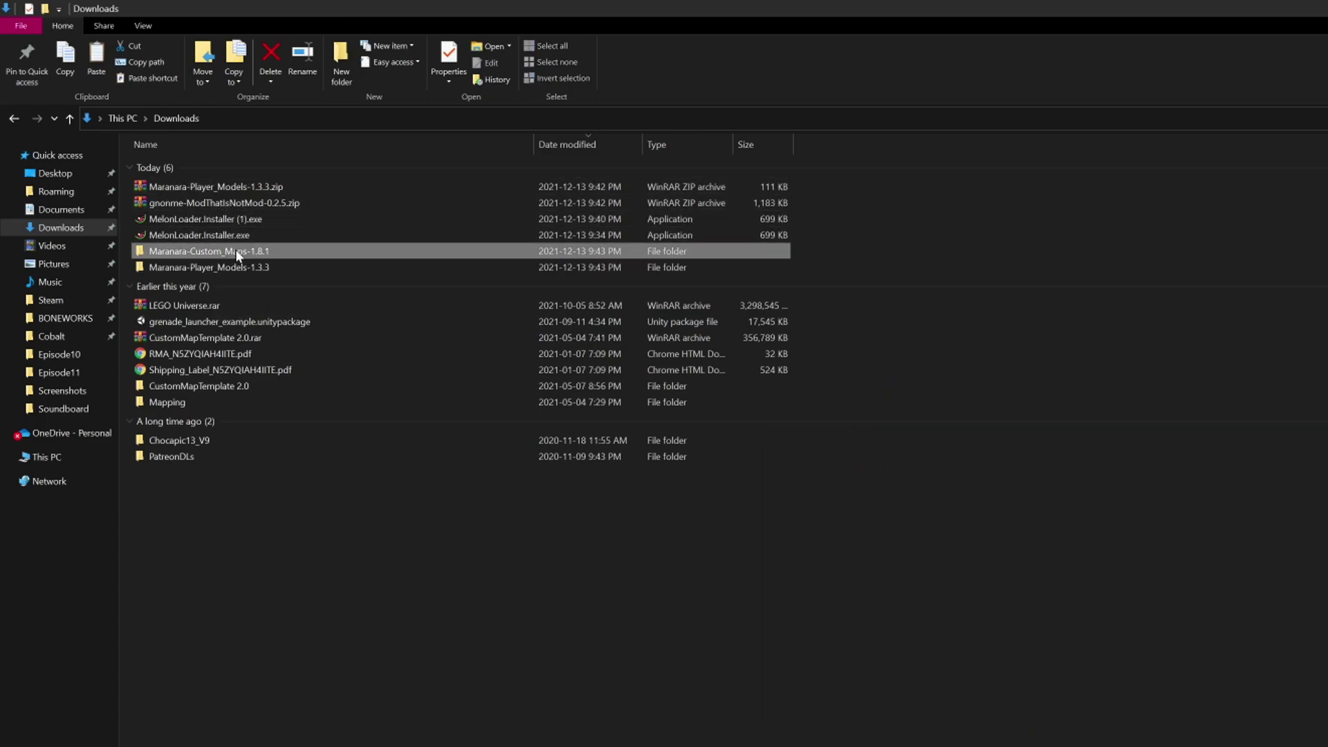
{"action": "double_click", "coordinate": [262, 269]}
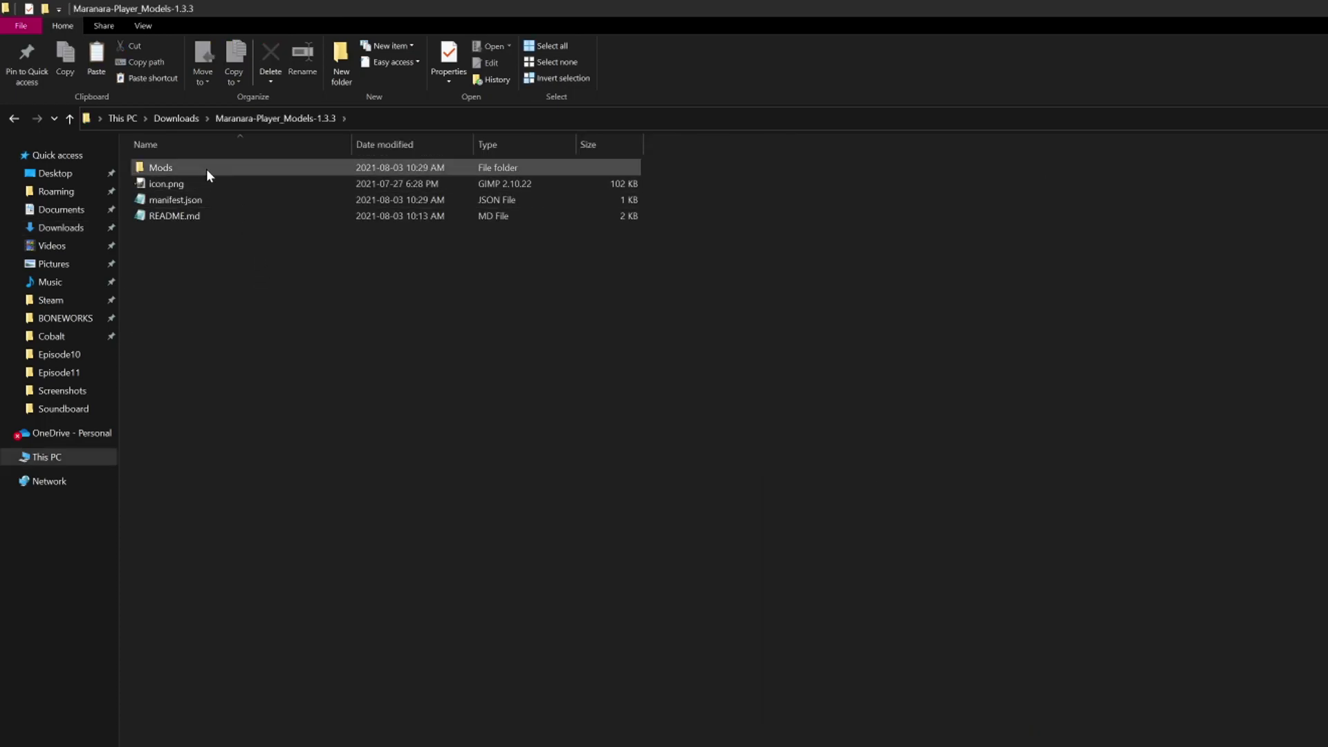
{"action": "left_click", "coordinate": [207, 169]}
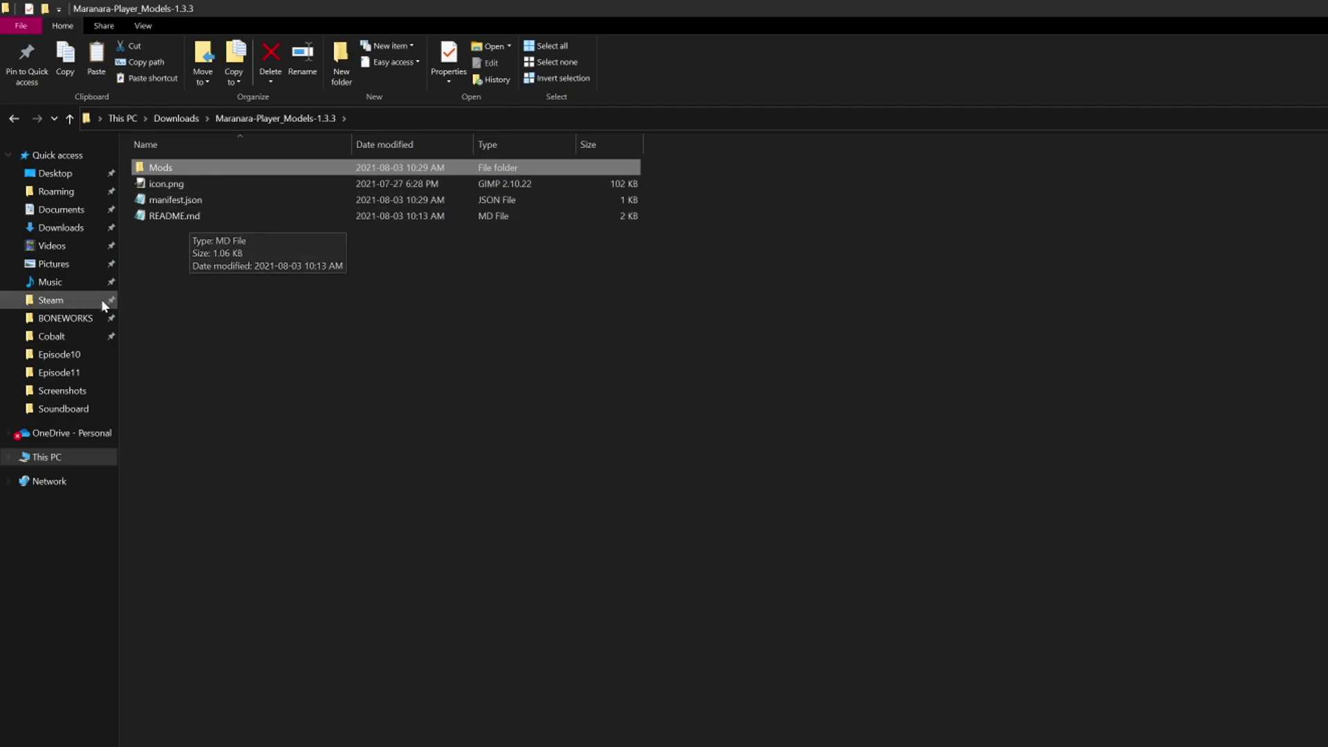
{"action": "left_click", "coordinate": [93, 318]}
{"action": "key", "text": "ctrl+v"}
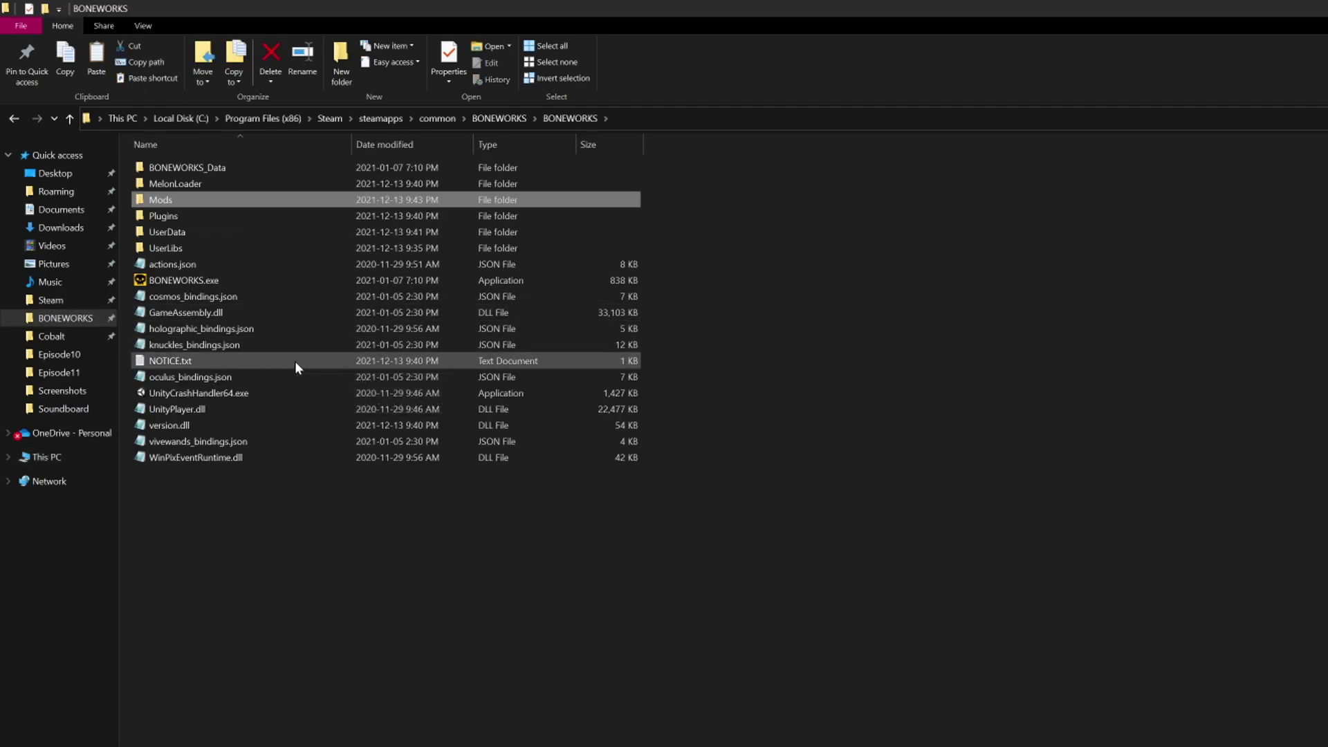
{"action": "left_click", "coordinate": [60, 227]}
Extract ModThatIsNotMod 0.2.5 and paste its Mods and Plugins folders into BONEWORKS.
{"action": "left_click", "coordinate": [239, 189]}
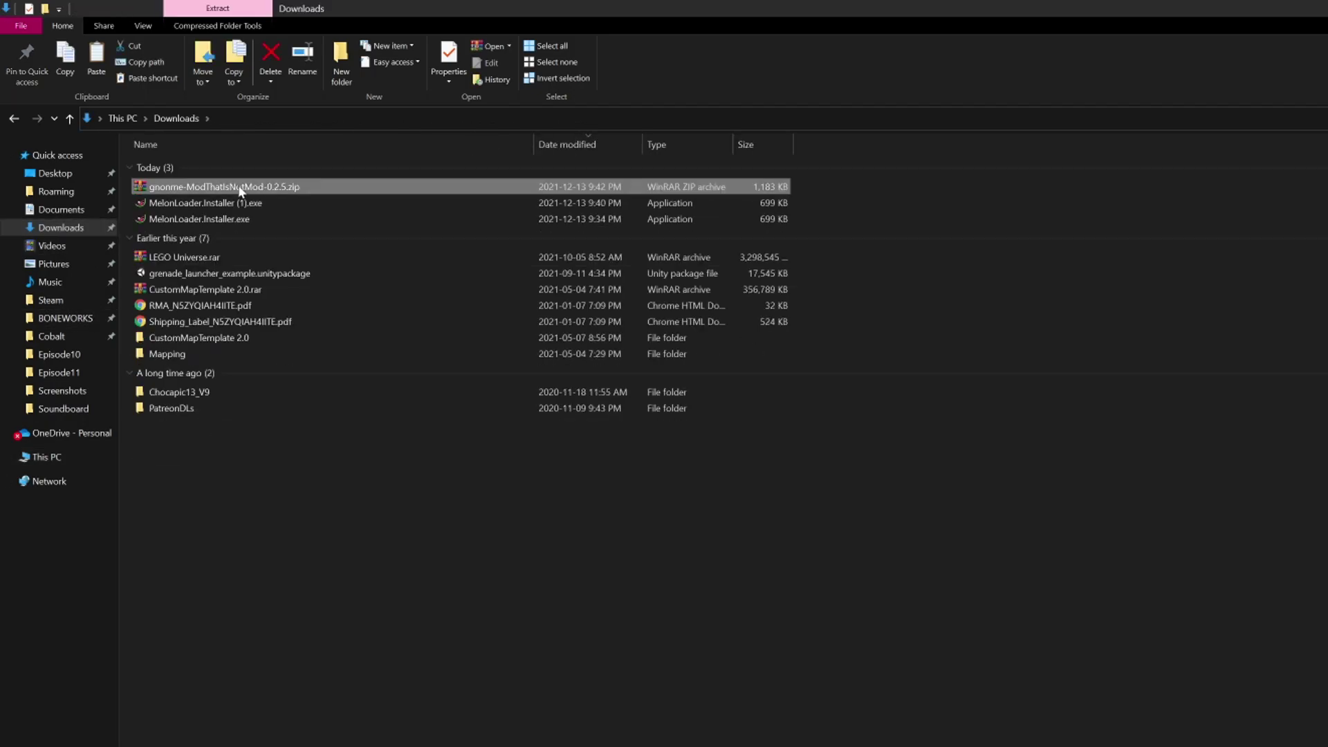
{"action": "right_click", "coordinate": [240, 189]}
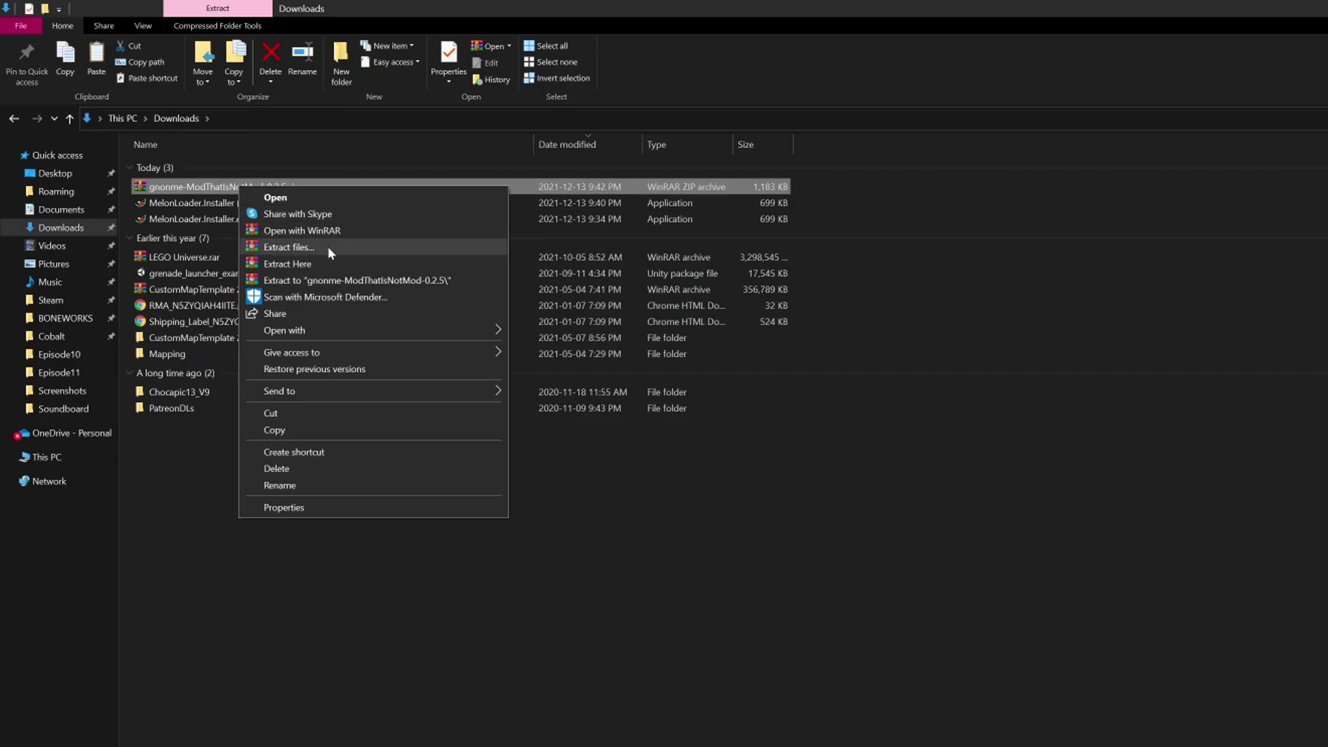
{"action": "left_click", "coordinate": [328, 250]}
{"action": "key", "text": "Return"}
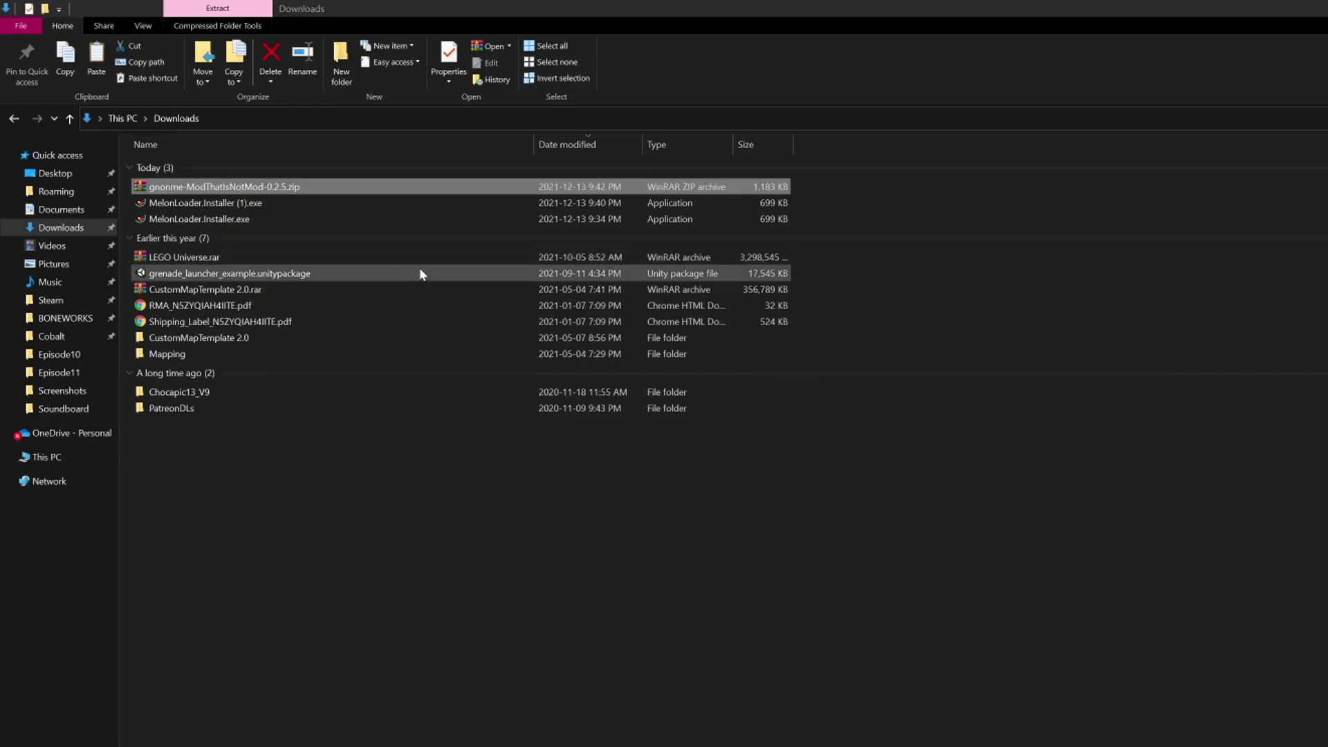
{"action": "double_click", "coordinate": [300, 236]}
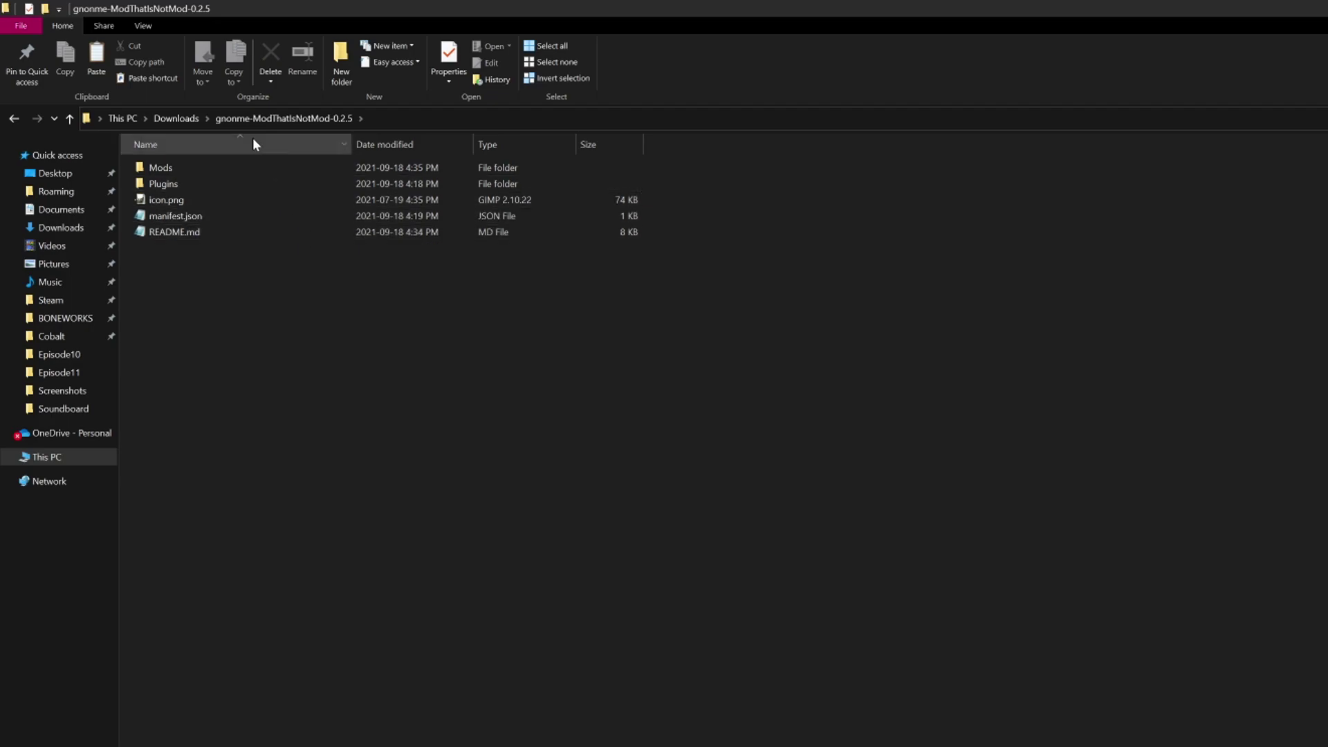
{"action": "left_click", "coordinate": [195, 164]}
{"action": "left_click", "coordinate": [203, 180], "text": "shift"}
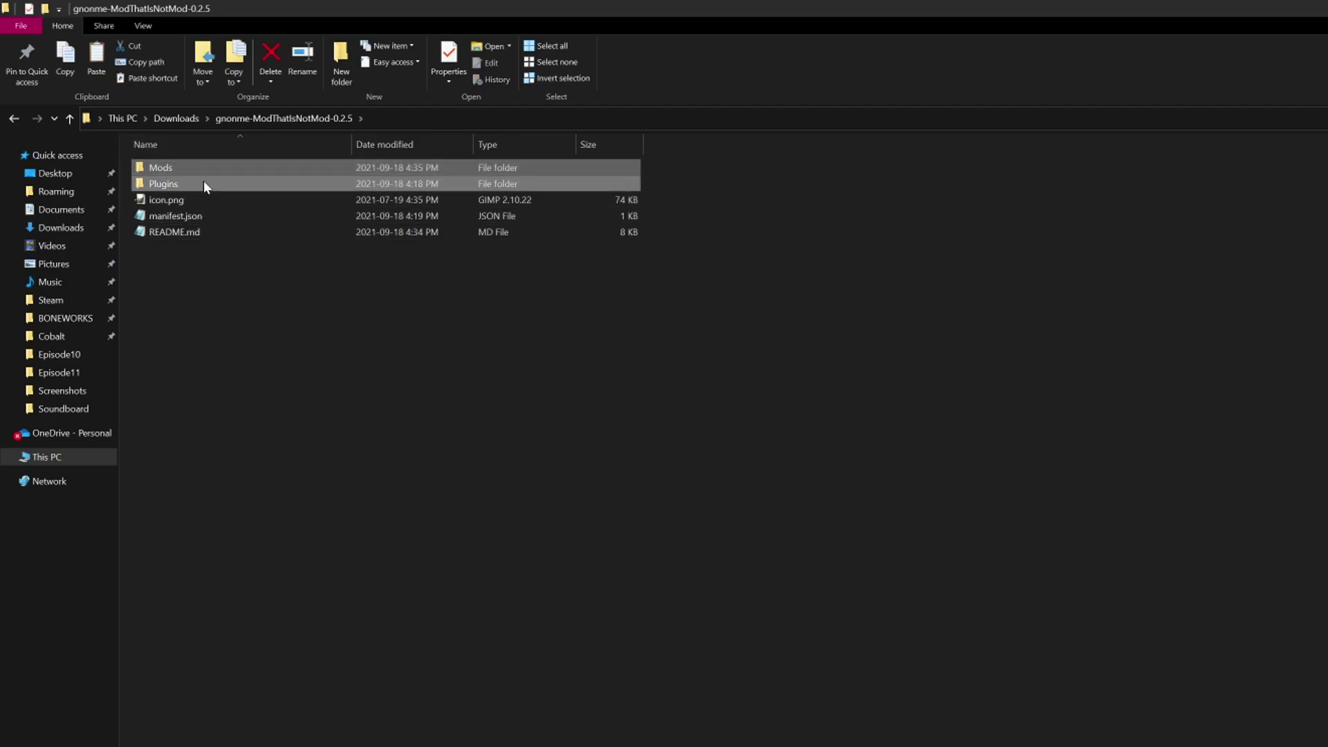
{"action": "left_click", "coordinate": [88, 318]}
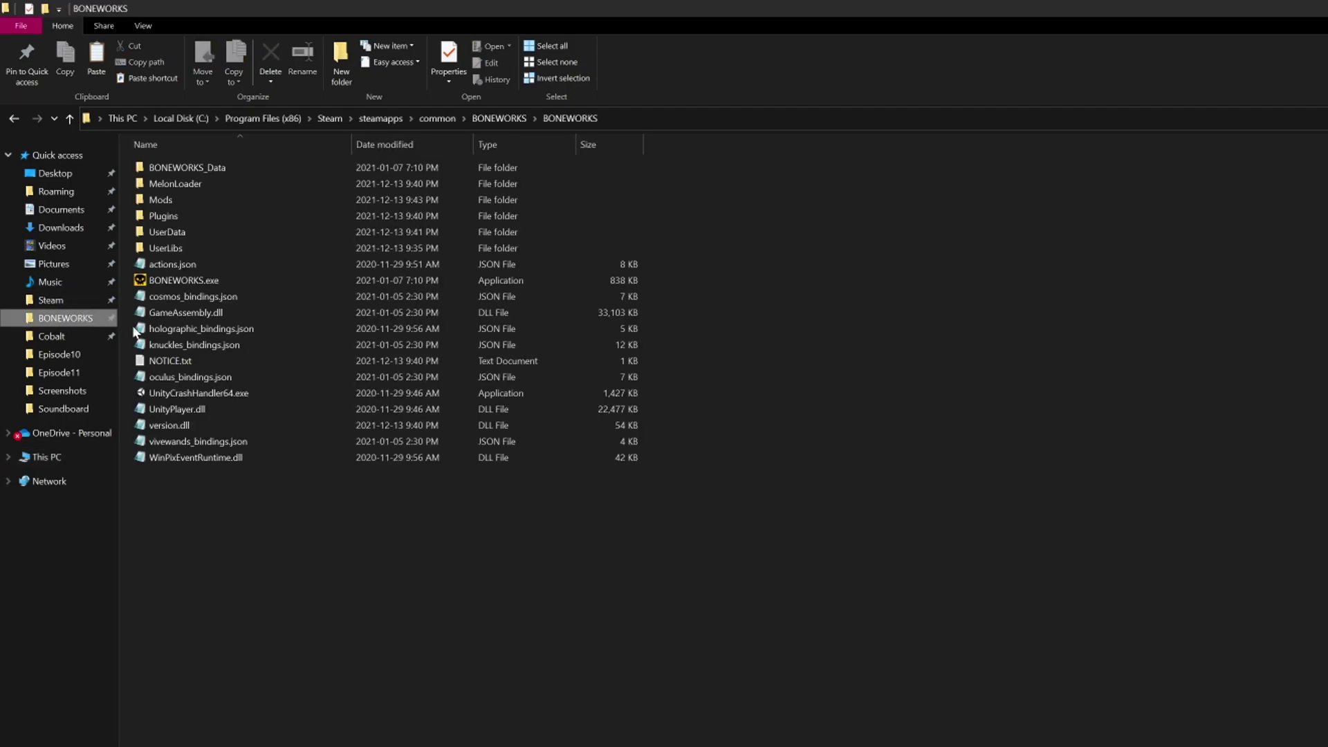
{"action": "key", "text": "ctrl+v"}
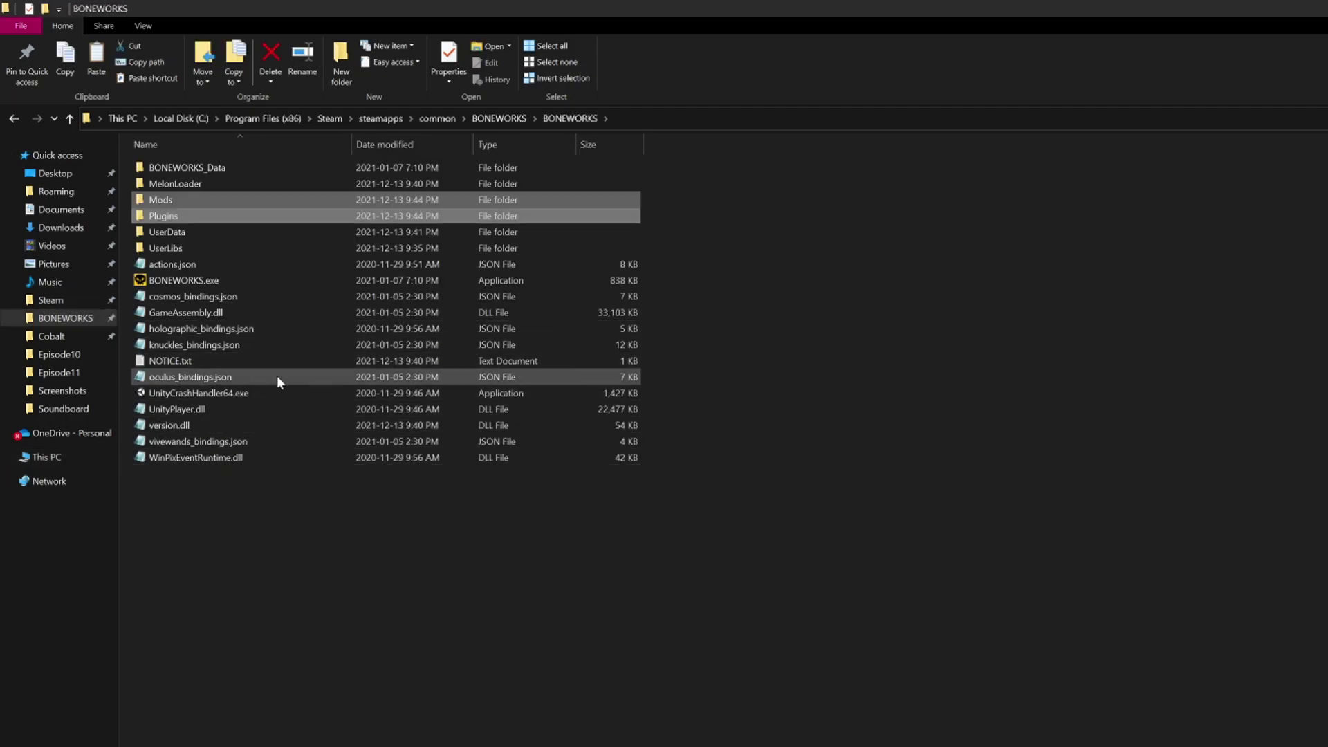
Delete the four downloaded mod and installer files, then relaunch BONEWORKS from Steam.
{"action": "left_click", "coordinate": [60, 227]}
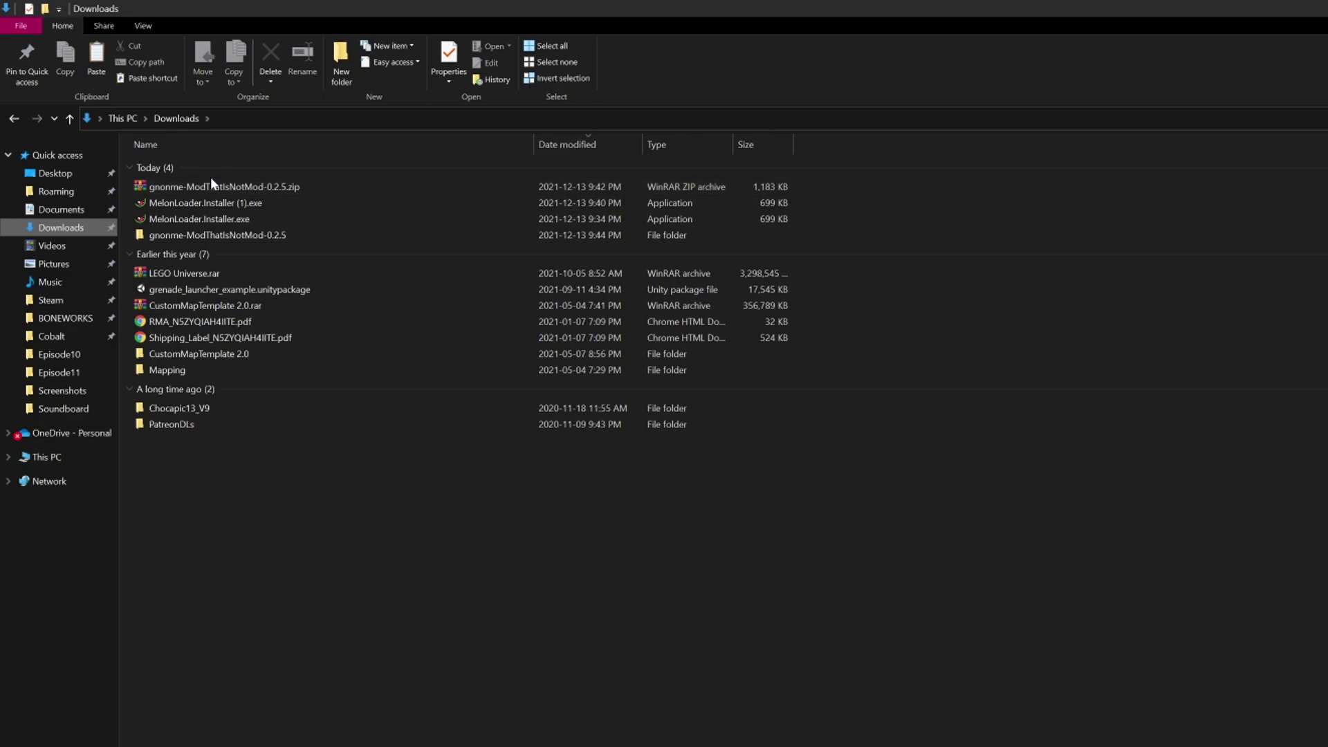
{"action": "left_click", "coordinate": [213, 237]}
{"action": "left_click", "coordinate": [236, 188], "text": "ctrl"}
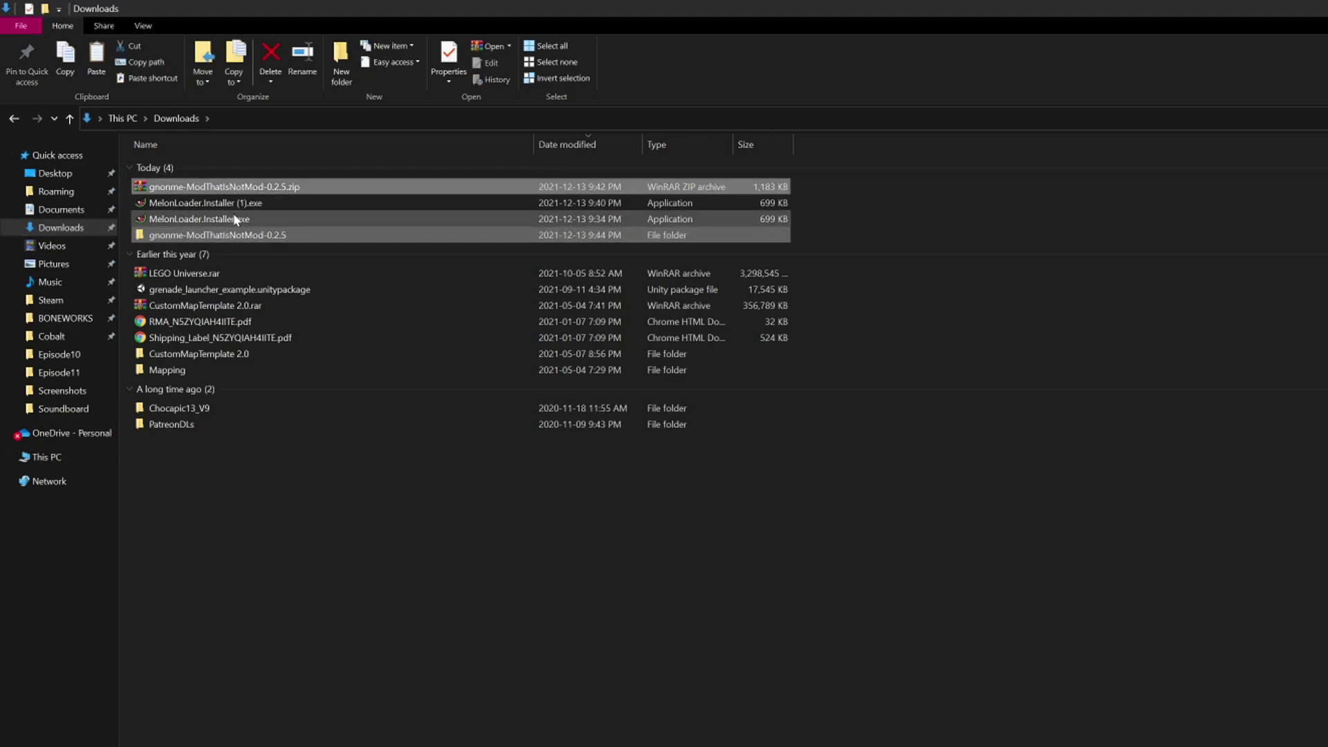
{"action": "left_click", "coordinate": [342, 203], "text": "ctrl"}
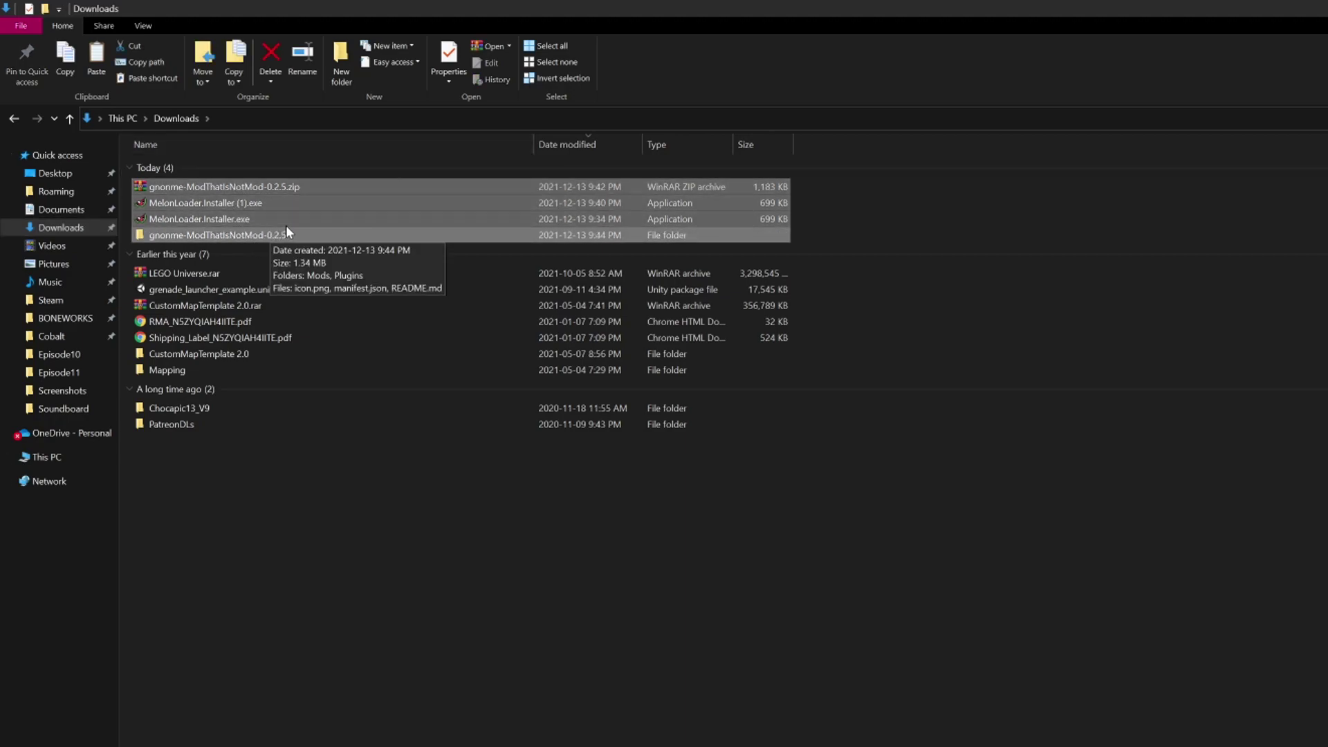
{"action": "key", "text": "Delete"}
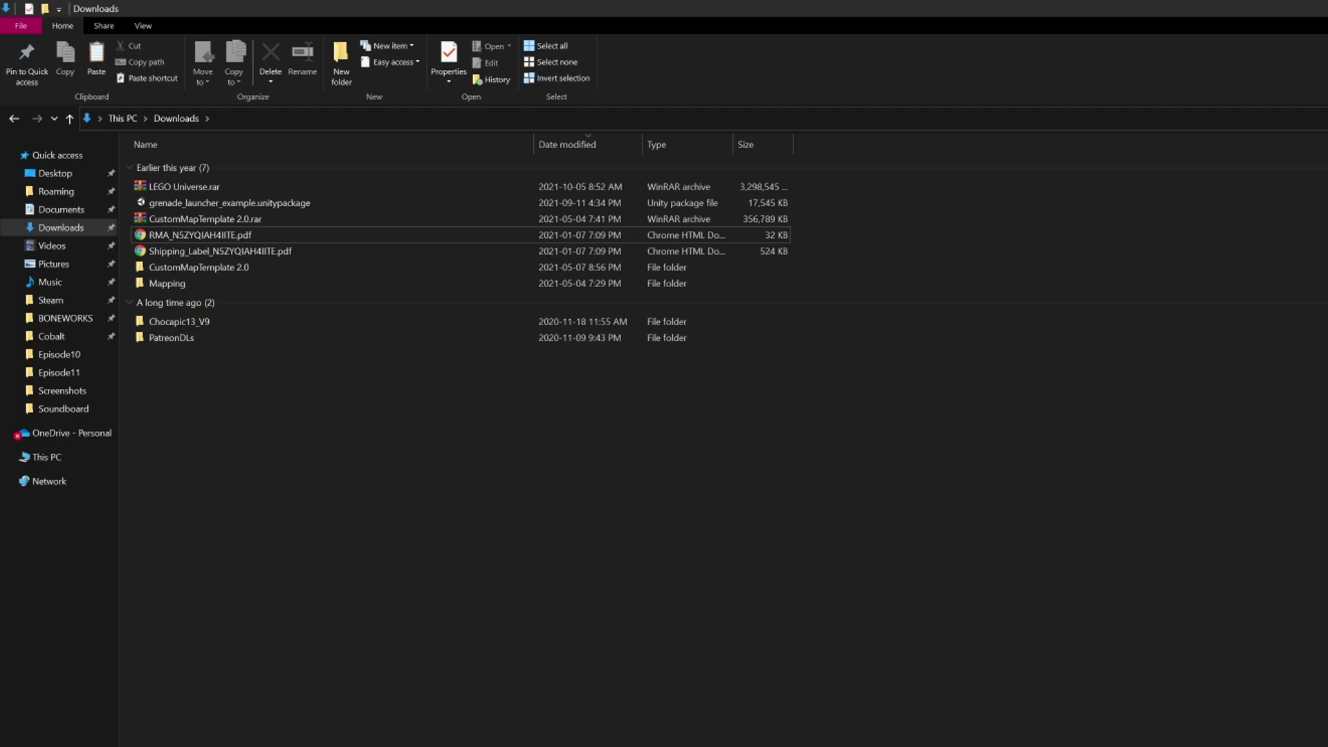
{"action": "left_click", "coordinate": [294, 737]}
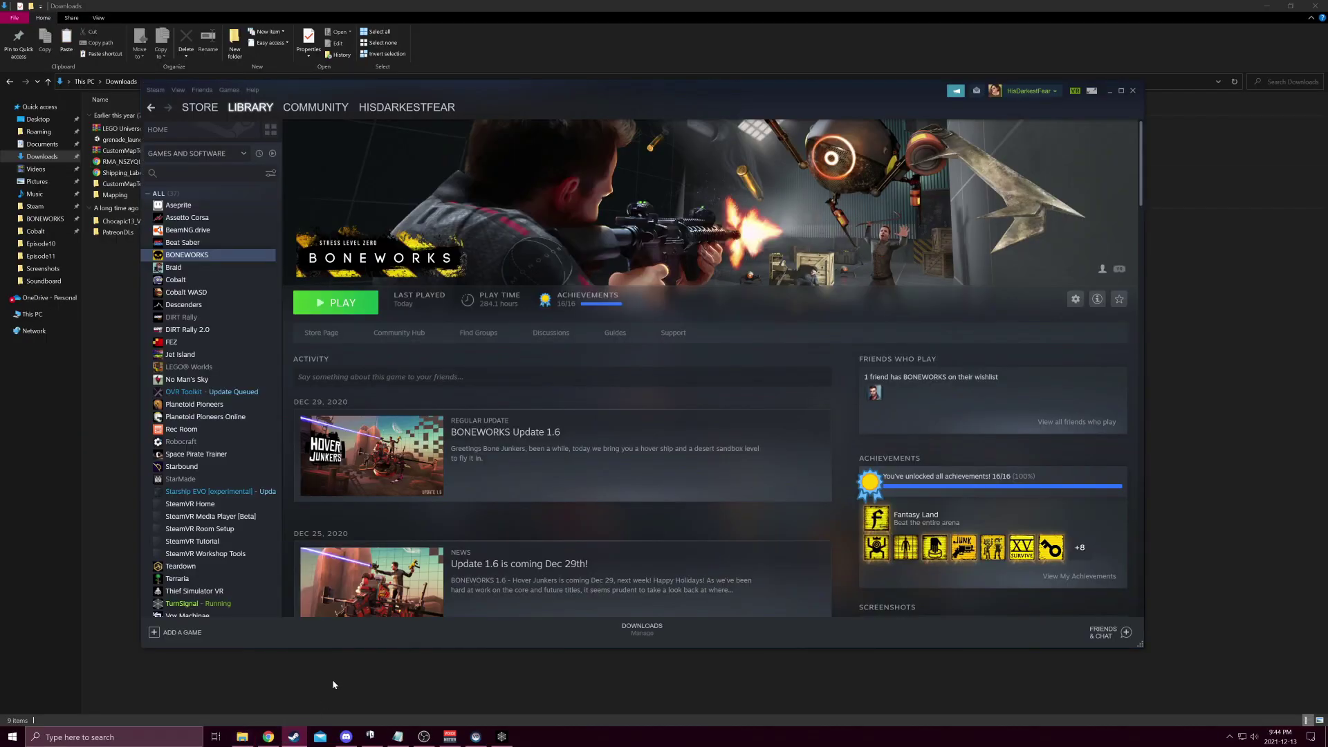
{"action": "left_click", "coordinate": [343, 303]}
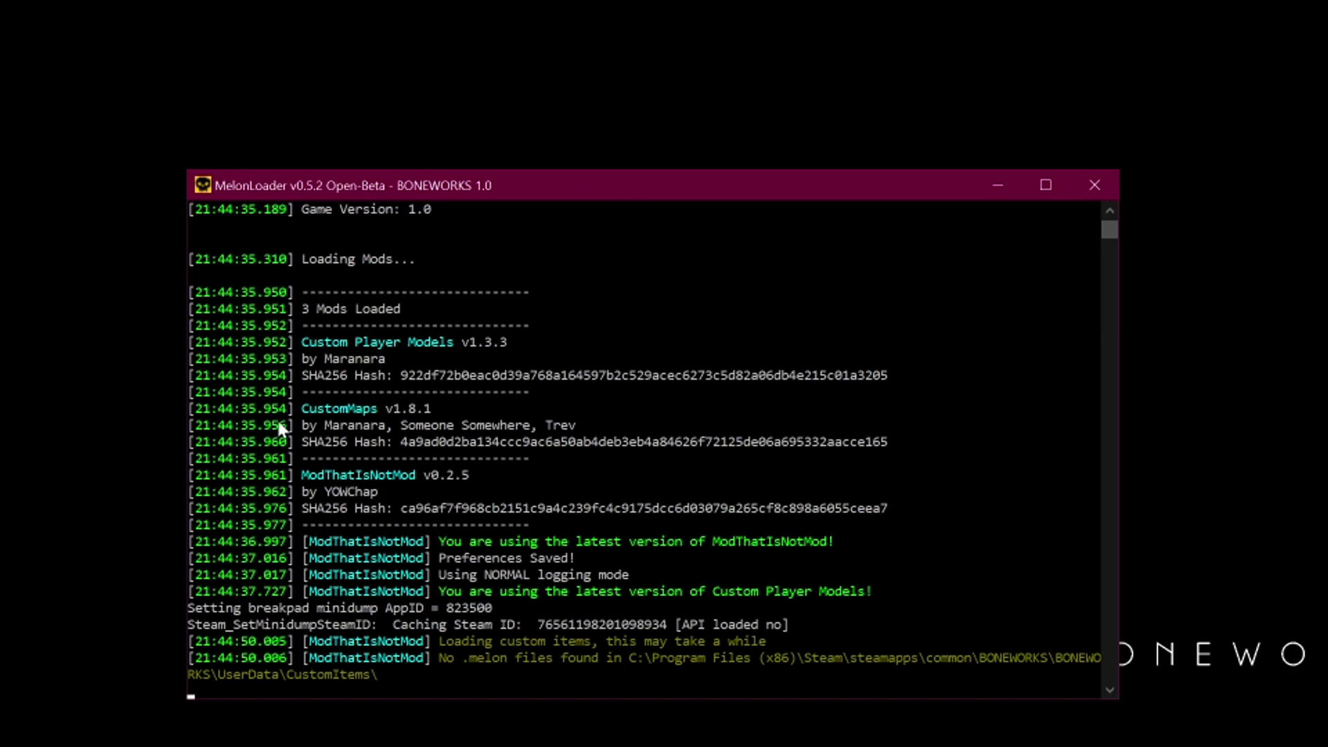
{"action": "scroll", "coordinate": [726, 561], "scroll_direction": "up", "scroll_amount": 10}
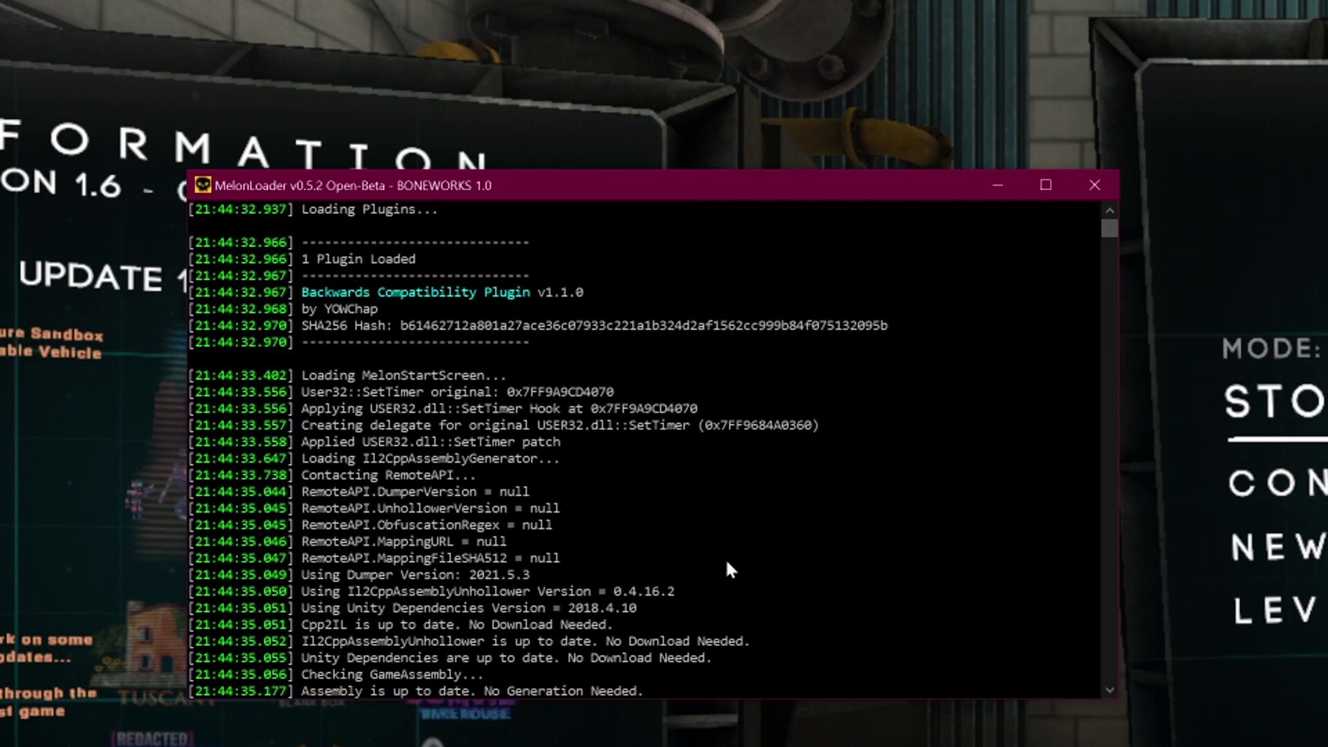
{"action": "scroll", "coordinate": [725, 557], "scroll_direction": "up", "scroll_amount": 6}
Play BONEWORKS and check the console lists the three mods and Backwards Compatibility Plugin.
{"action": "left_click", "coordinate": [1041, 277]}
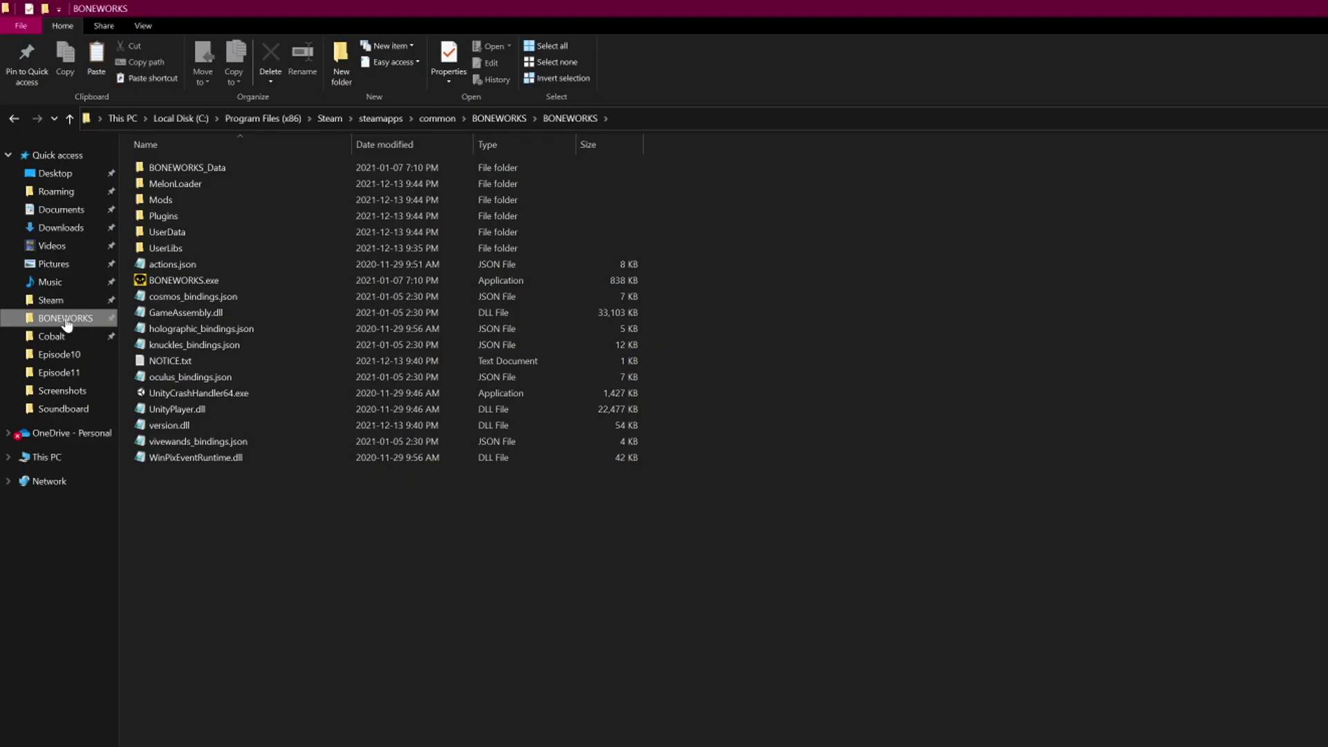
Inspect the BONEWORKS UserData, Plugins and Mods folders, selecting ModThatIsNotMod.xml.
{"action": "double_click", "coordinate": [194, 234]}
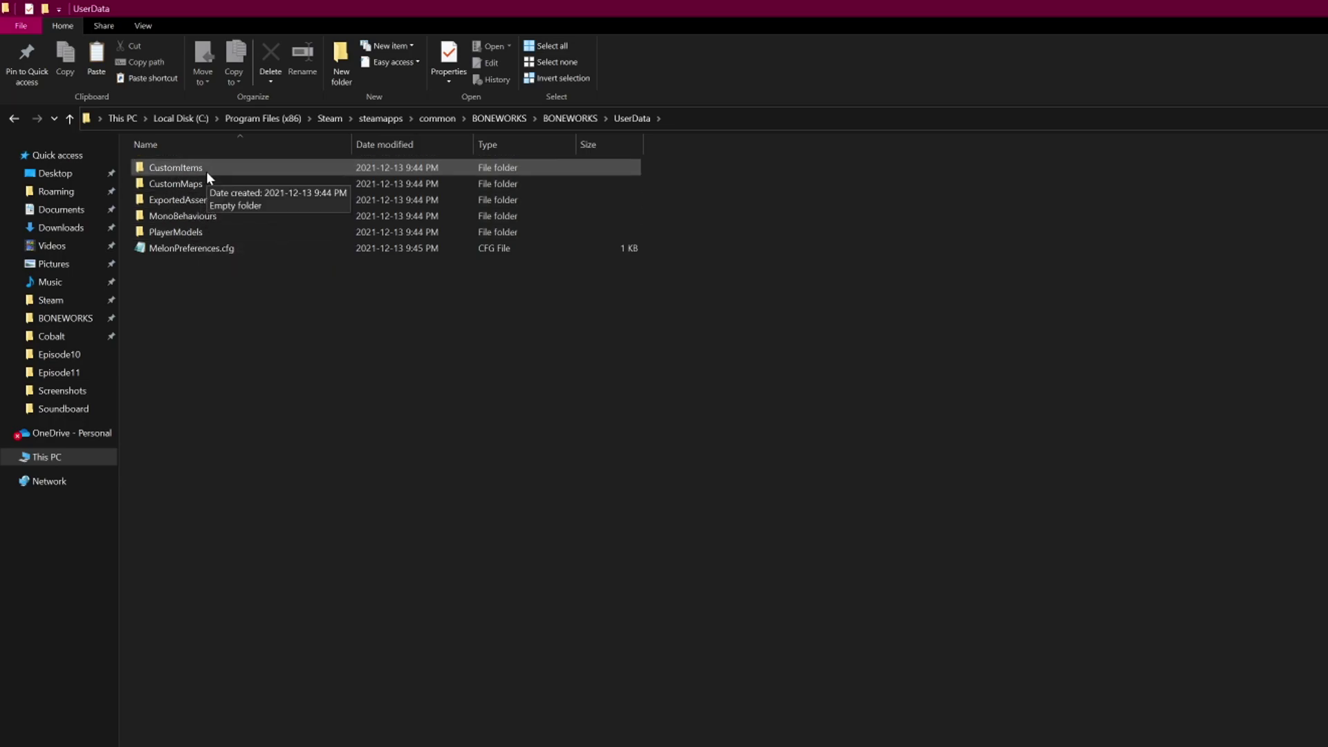
{"action": "left_click", "coordinate": [566, 123]}
{"action": "double_click", "coordinate": [184, 207]}
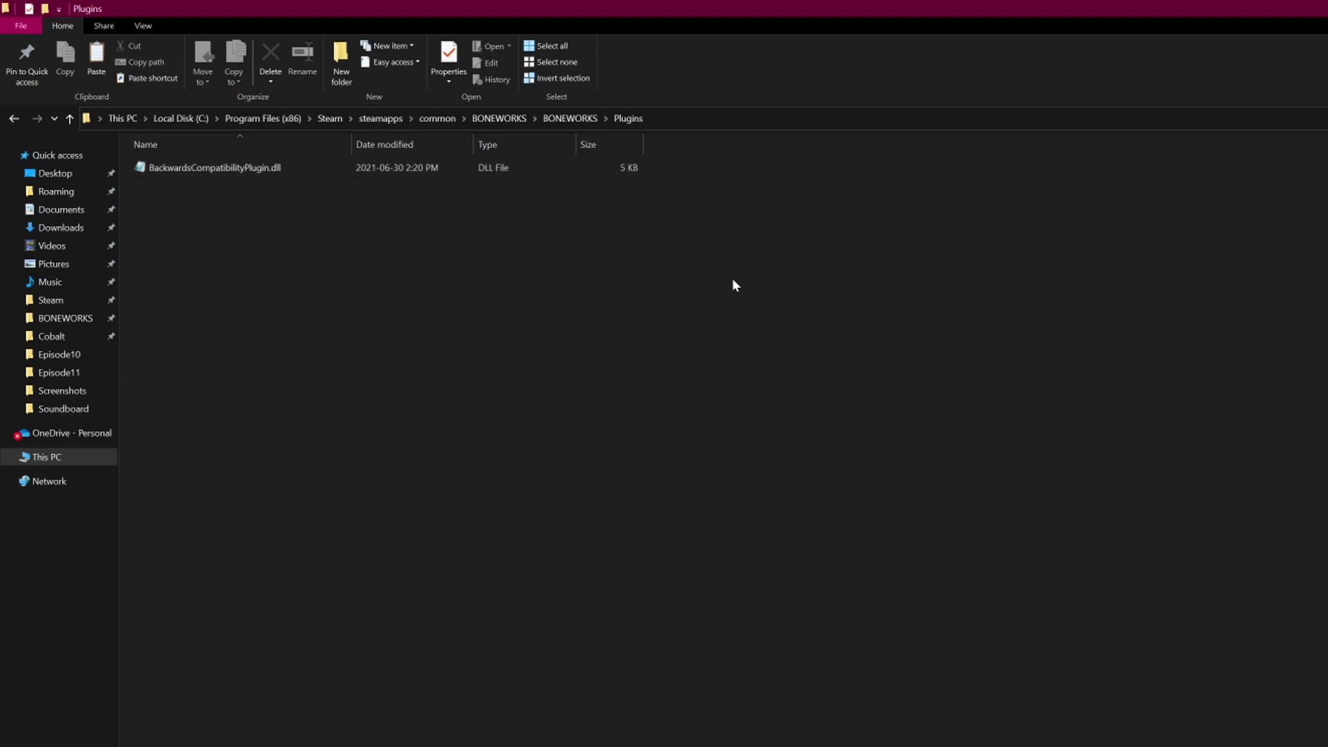
{"action": "left_click", "coordinate": [565, 119]}
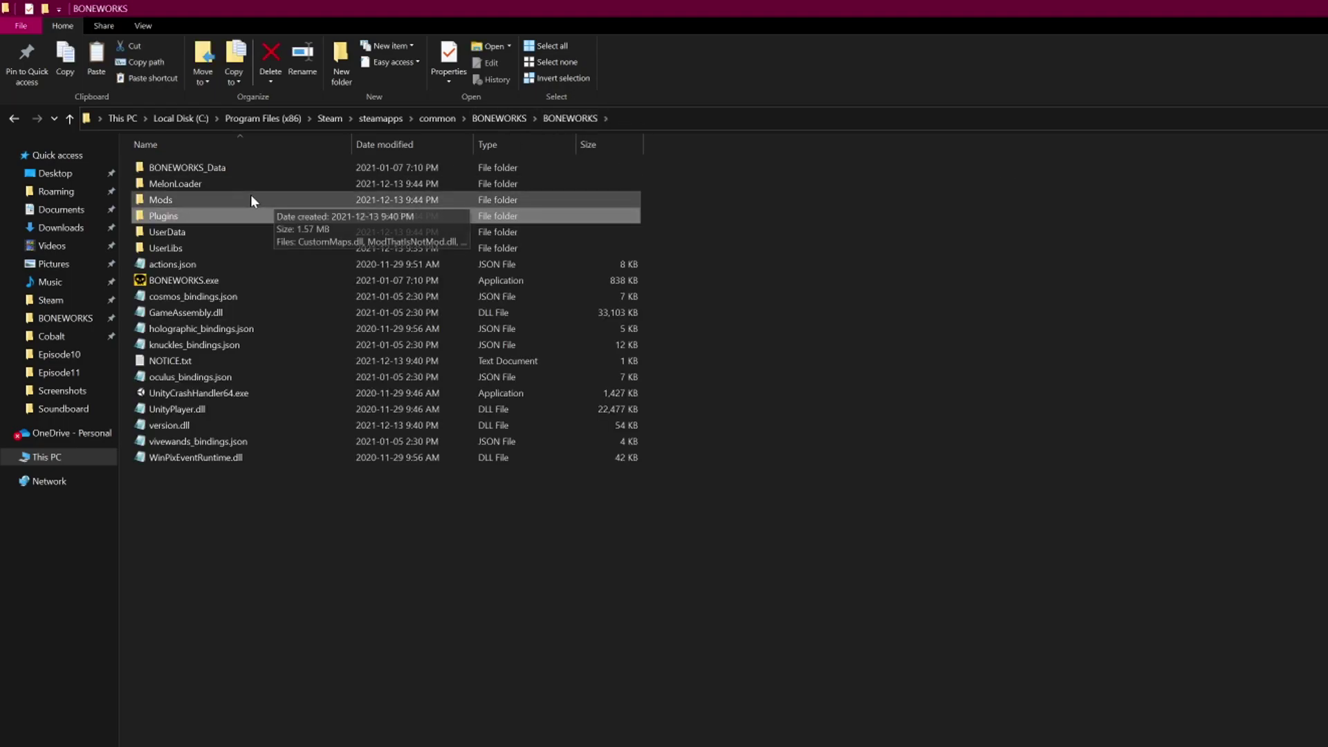
{"action": "double_click", "coordinate": [247, 199]}
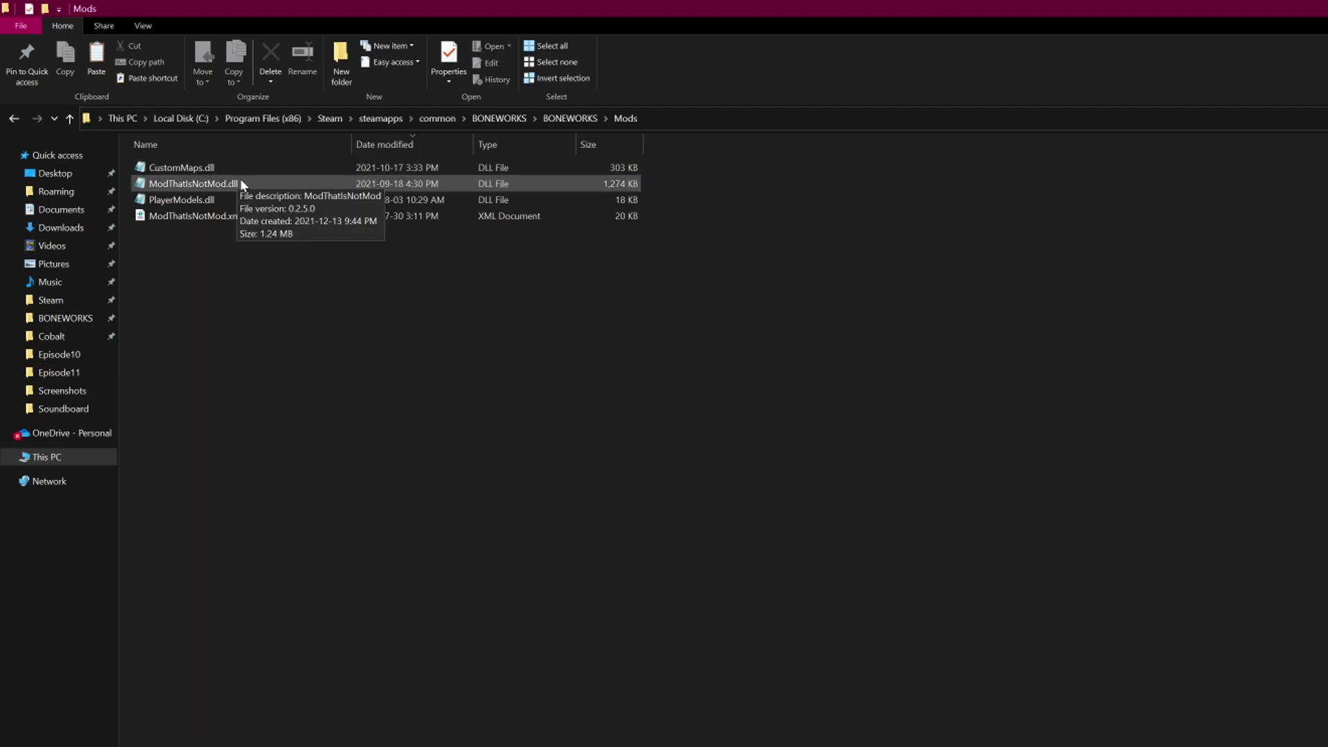
{"action": "mouse_move", "coordinate": [196, 217]}
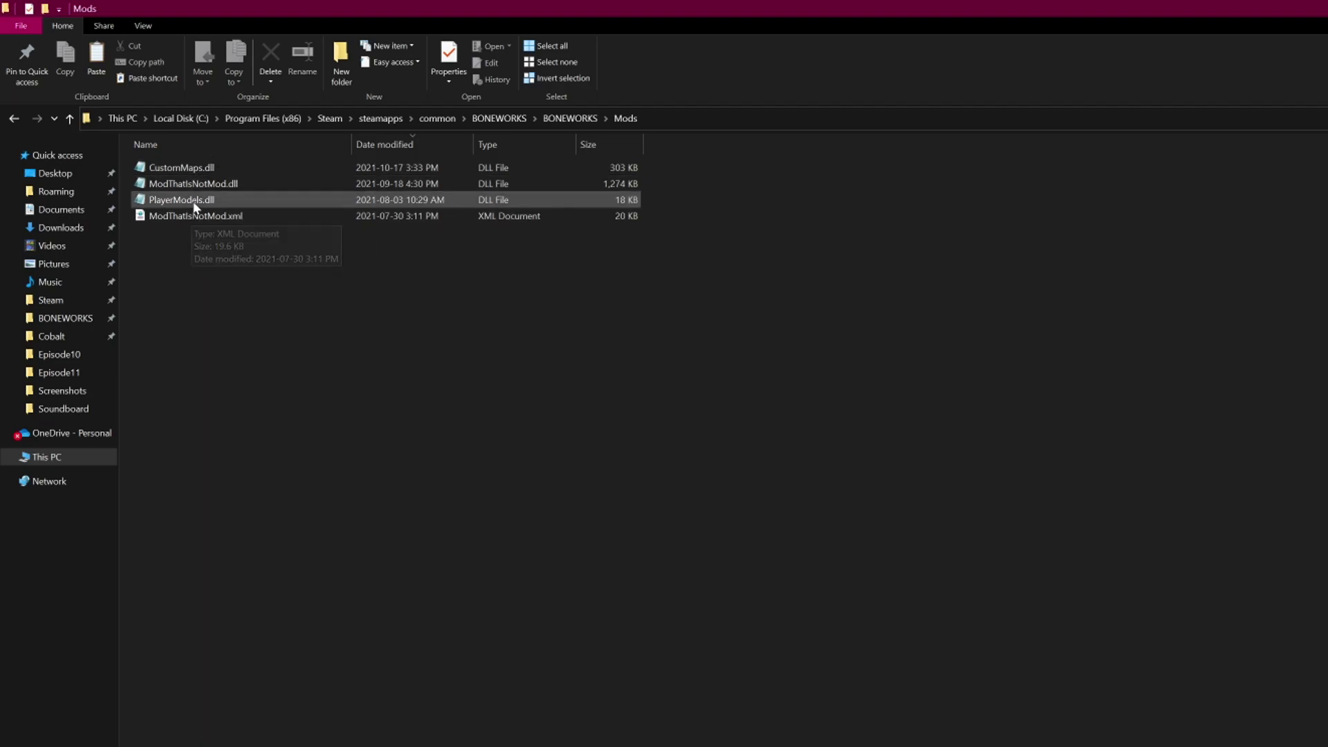
{"action": "left_click", "coordinate": [207, 218]}
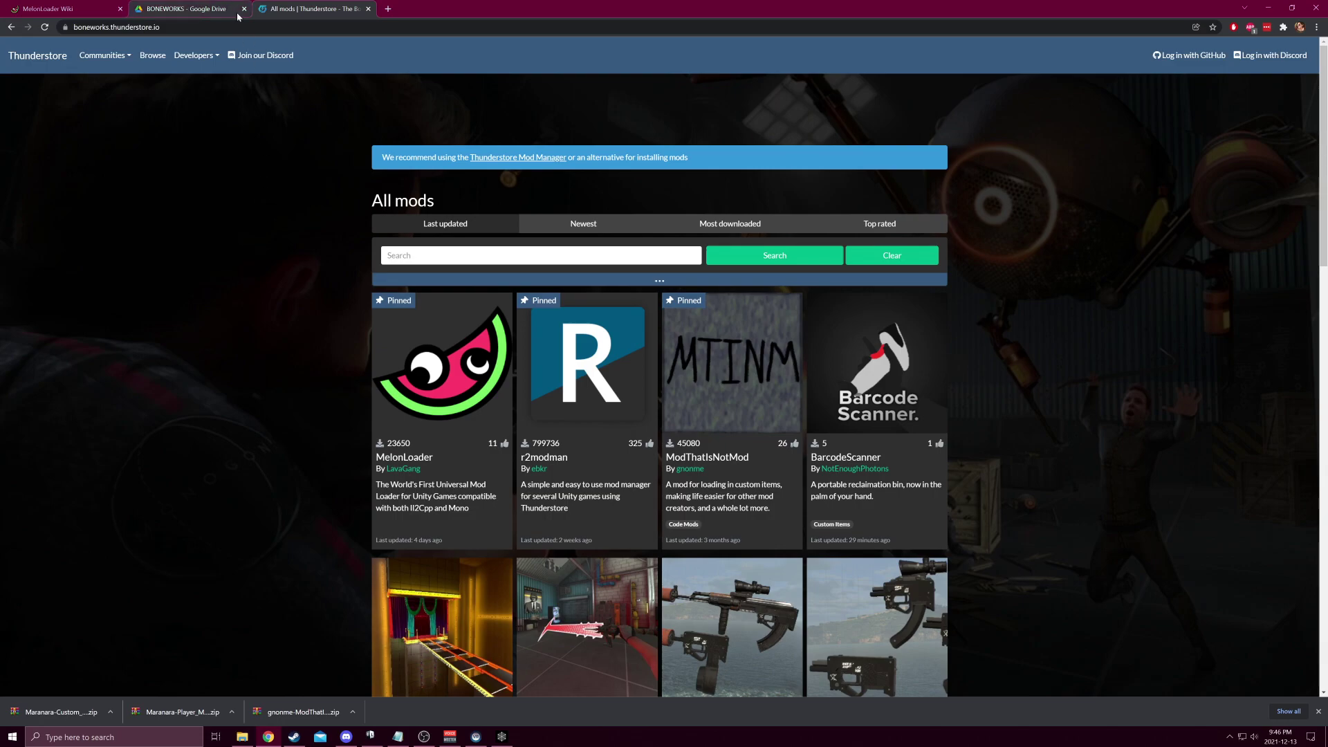
Expand Thunderstore's extra filter options and view the Include Categories list.
{"action": "left_click", "coordinate": [166, 27]}
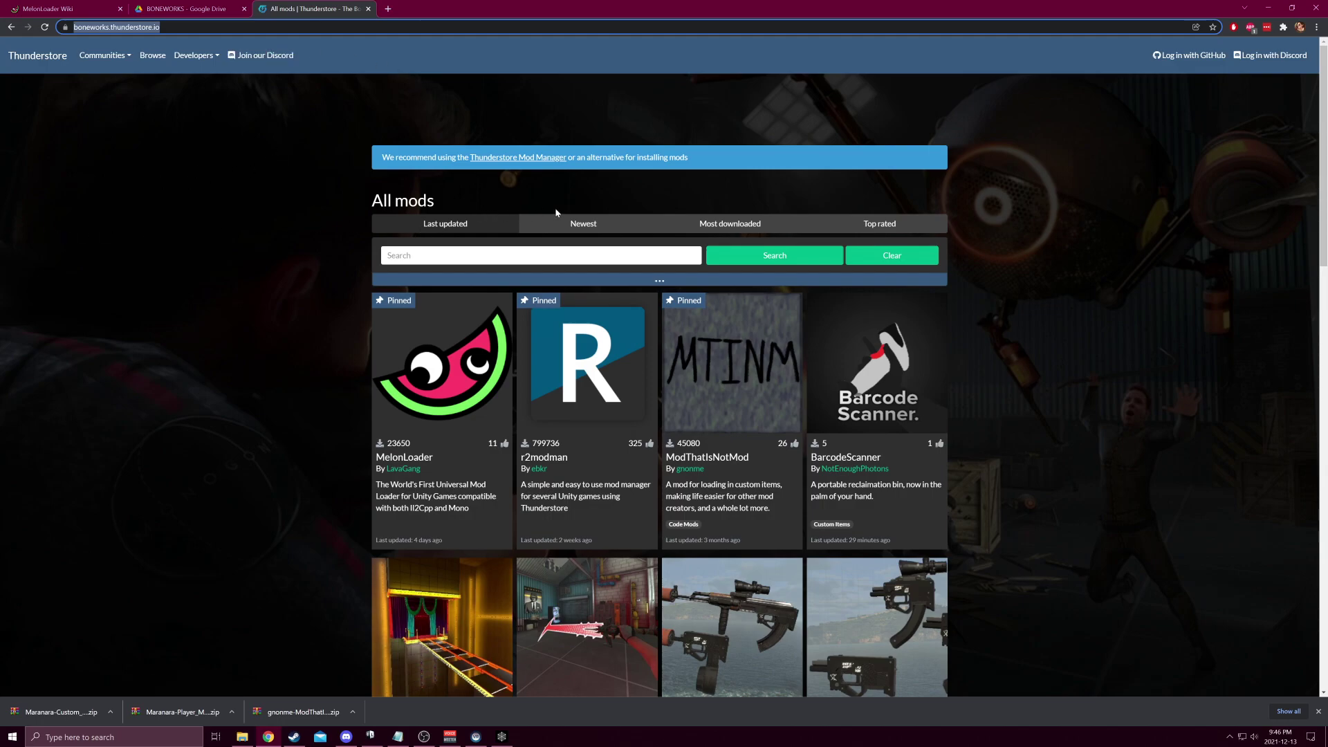
{"action": "scroll", "coordinate": [1023, 290], "scroll_direction": "down", "scroll_amount": 1}
{"action": "scroll", "coordinate": [959, 243], "scroll_direction": "down", "scroll_amount": 2}
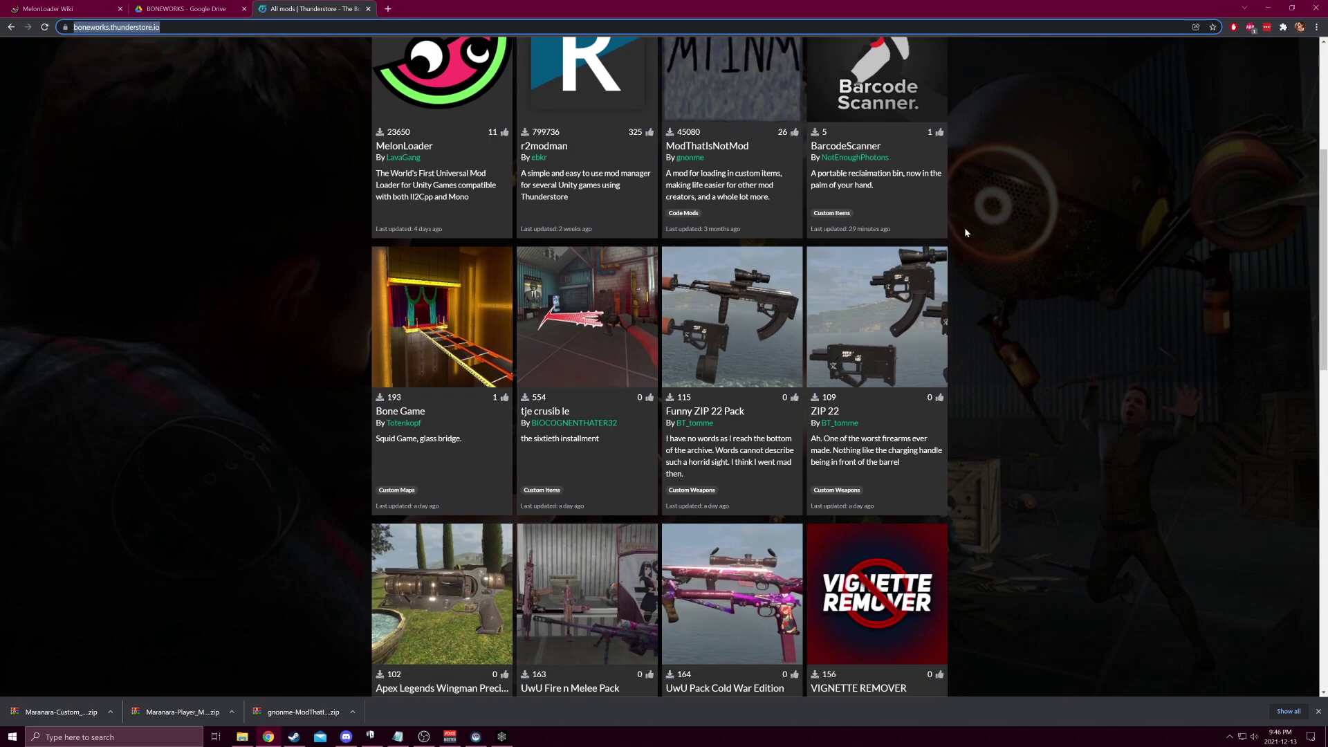
{"action": "scroll", "coordinate": [964, 227], "scroll_direction": "up", "scroll_amount": 3}
{"action": "left_click", "coordinate": [384, 253]}
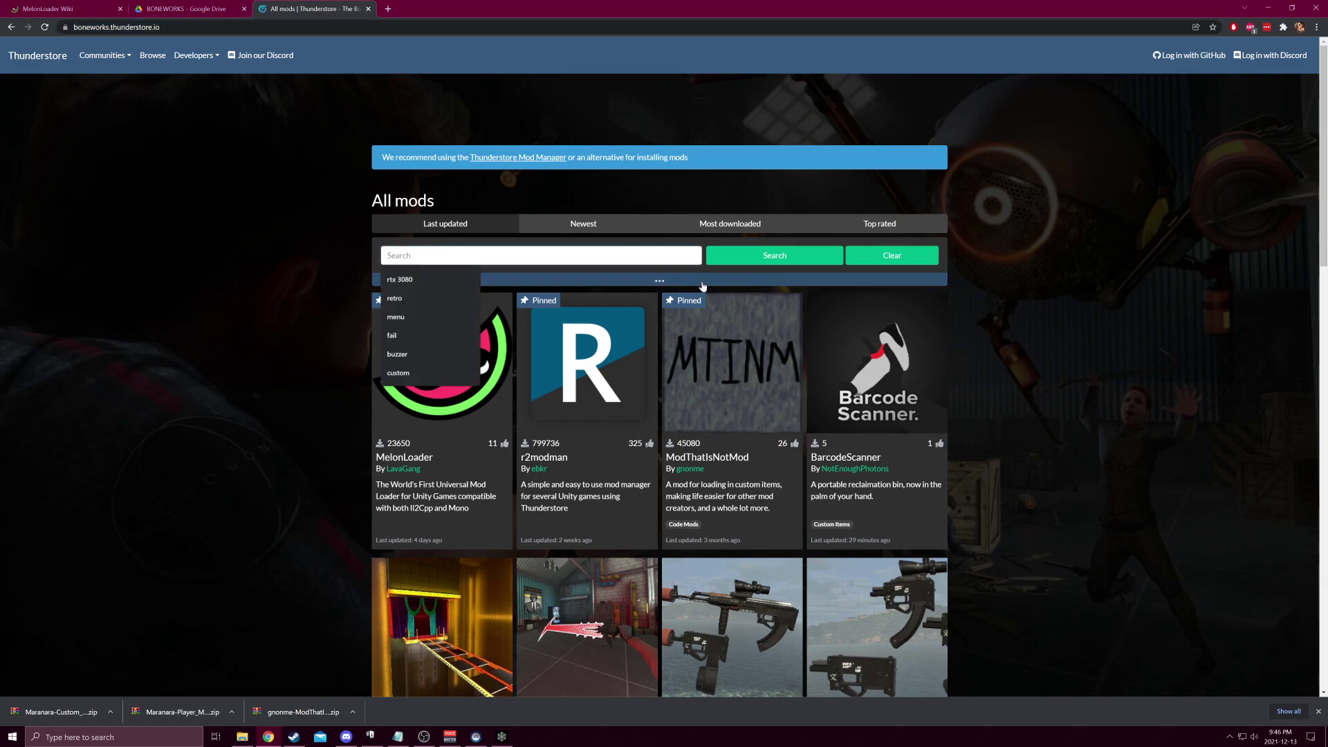
{"action": "left_click", "coordinate": [664, 280]}
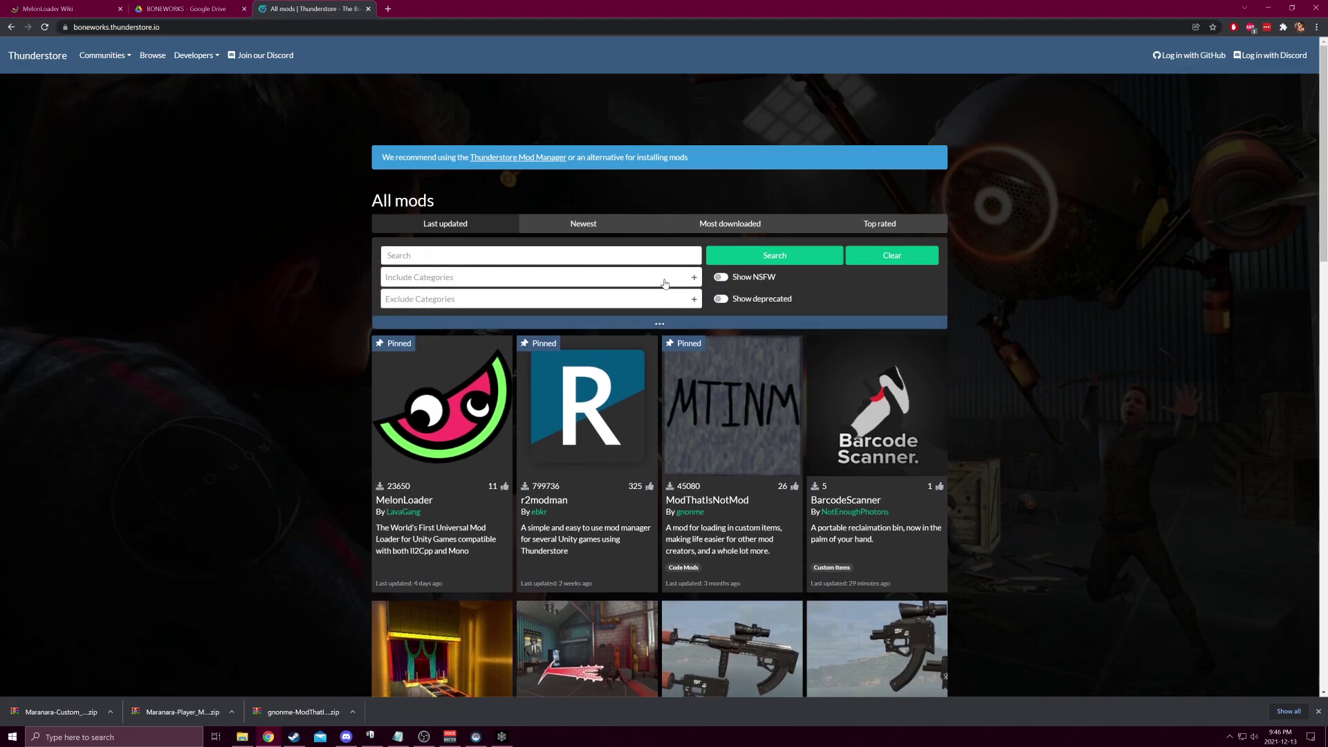
{"action": "left_click", "coordinate": [447, 281]}
{"action": "left_click", "coordinate": [323, 326]}
View the Exclude Categories list, then bring up the BONEWORKS game folder.
{"action": "left_click", "coordinate": [420, 302]}
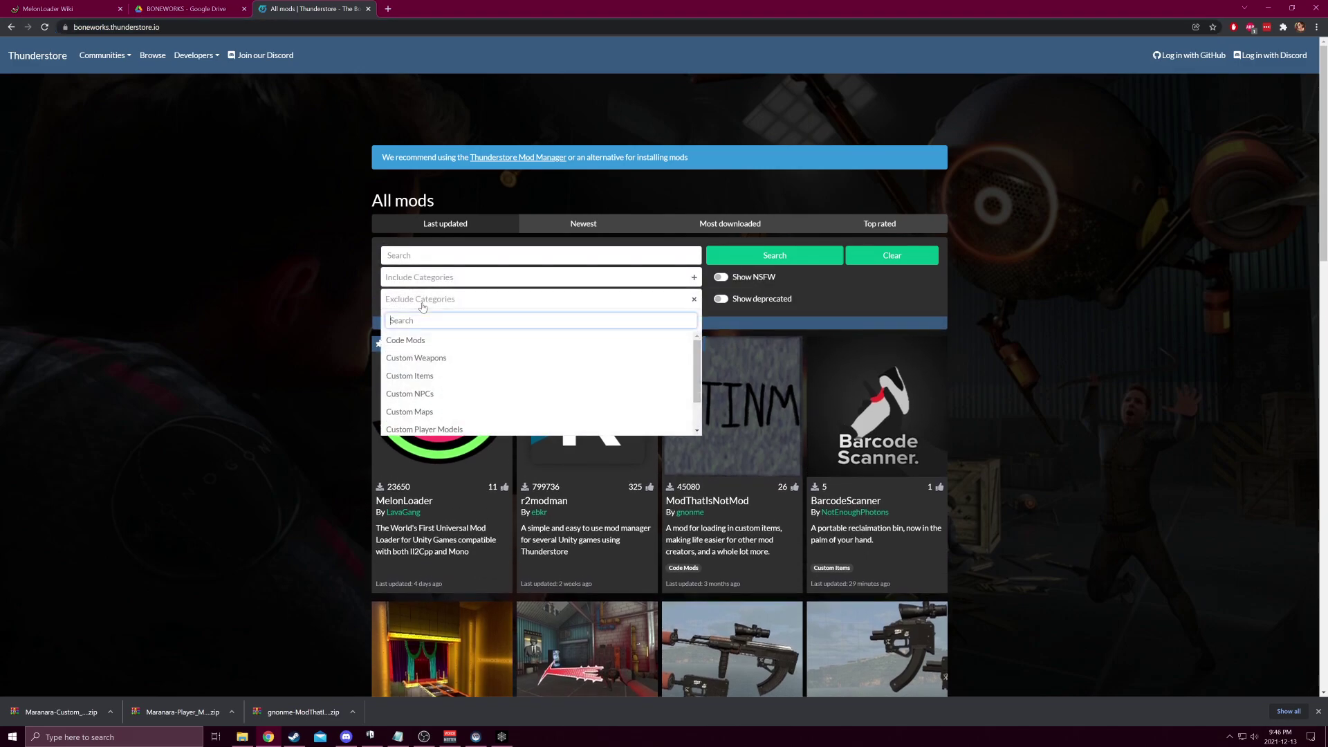
{"action": "left_click", "coordinate": [249, 366]}
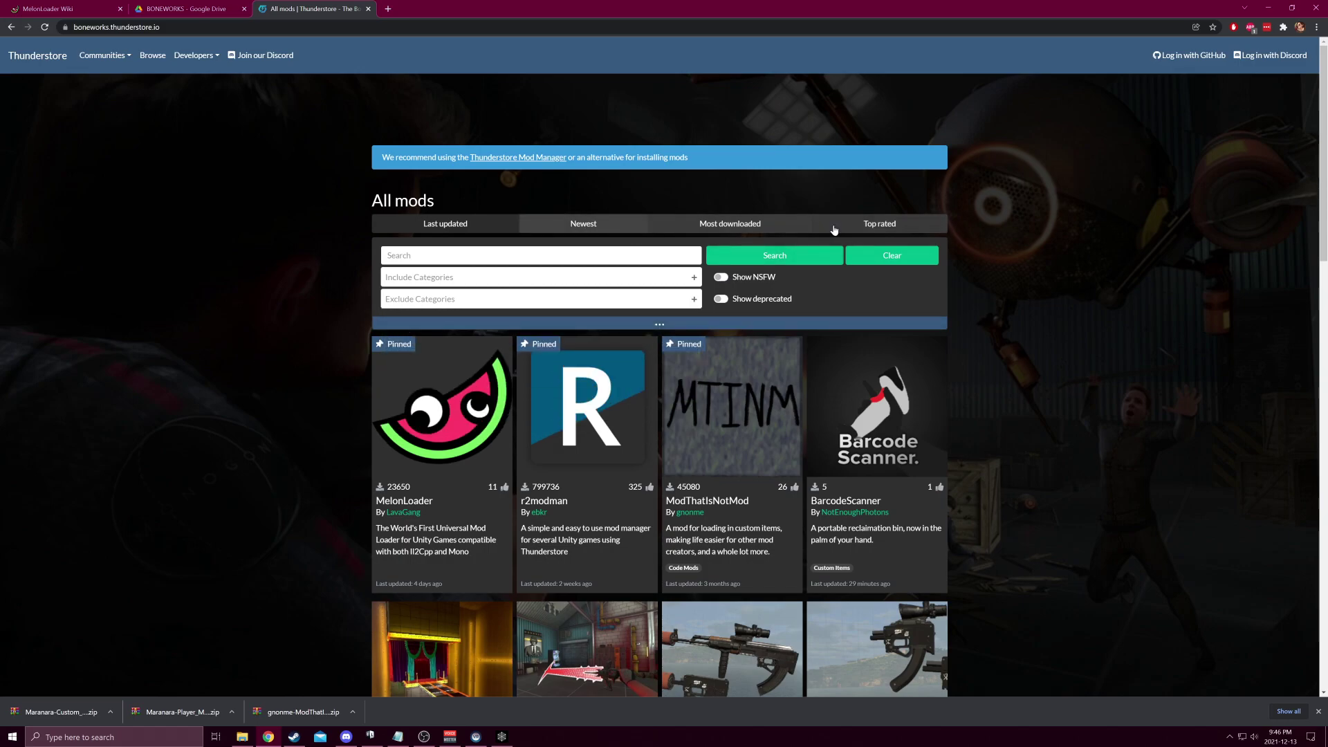
{"action": "scroll", "coordinate": [1042, 193], "scroll_direction": "down", "scroll_amount": 5}
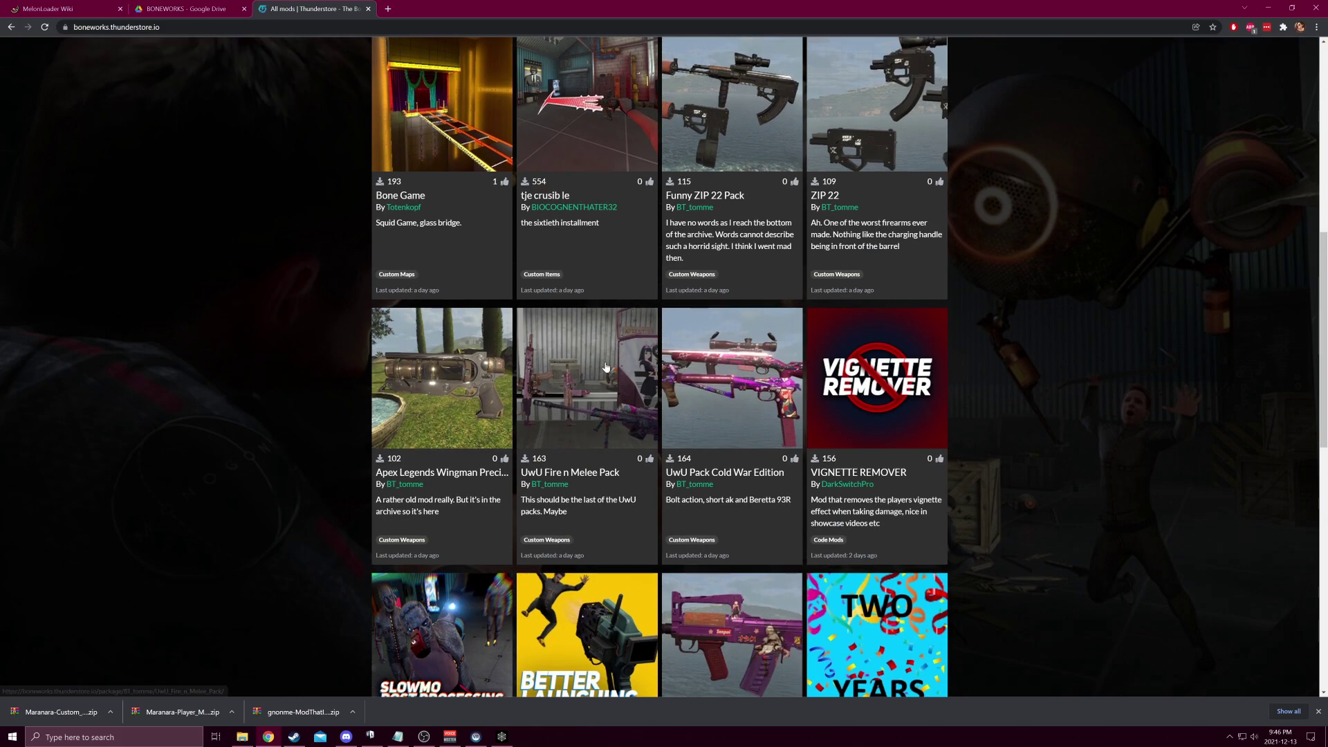
{"action": "scroll", "coordinate": [665, 332], "scroll_direction": "down", "scroll_amount": 2}
{"action": "scroll", "coordinate": [311, 415], "scroll_direction": "down", "scroll_amount": 2}
{"action": "scroll", "coordinate": [312, 441], "scroll_direction": "down", "scroll_amount": 1}
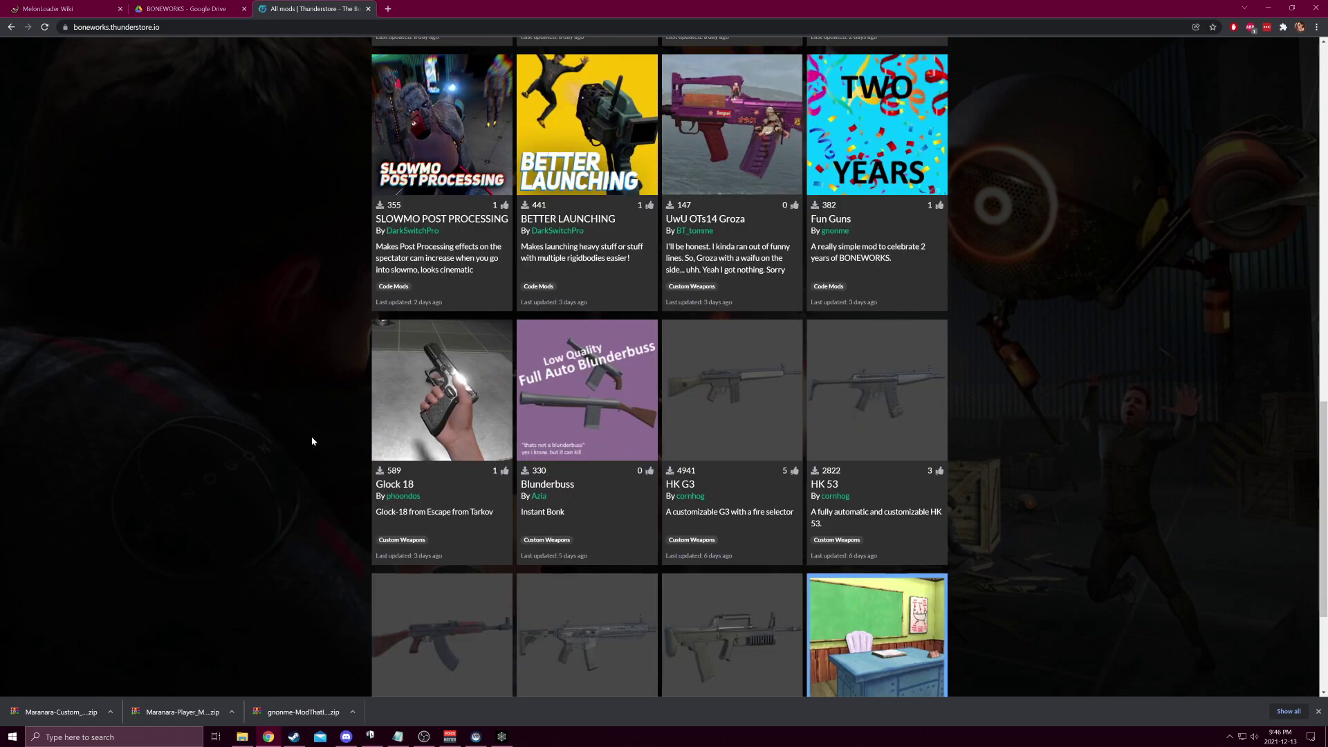
{"action": "left_click", "coordinate": [241, 737]}
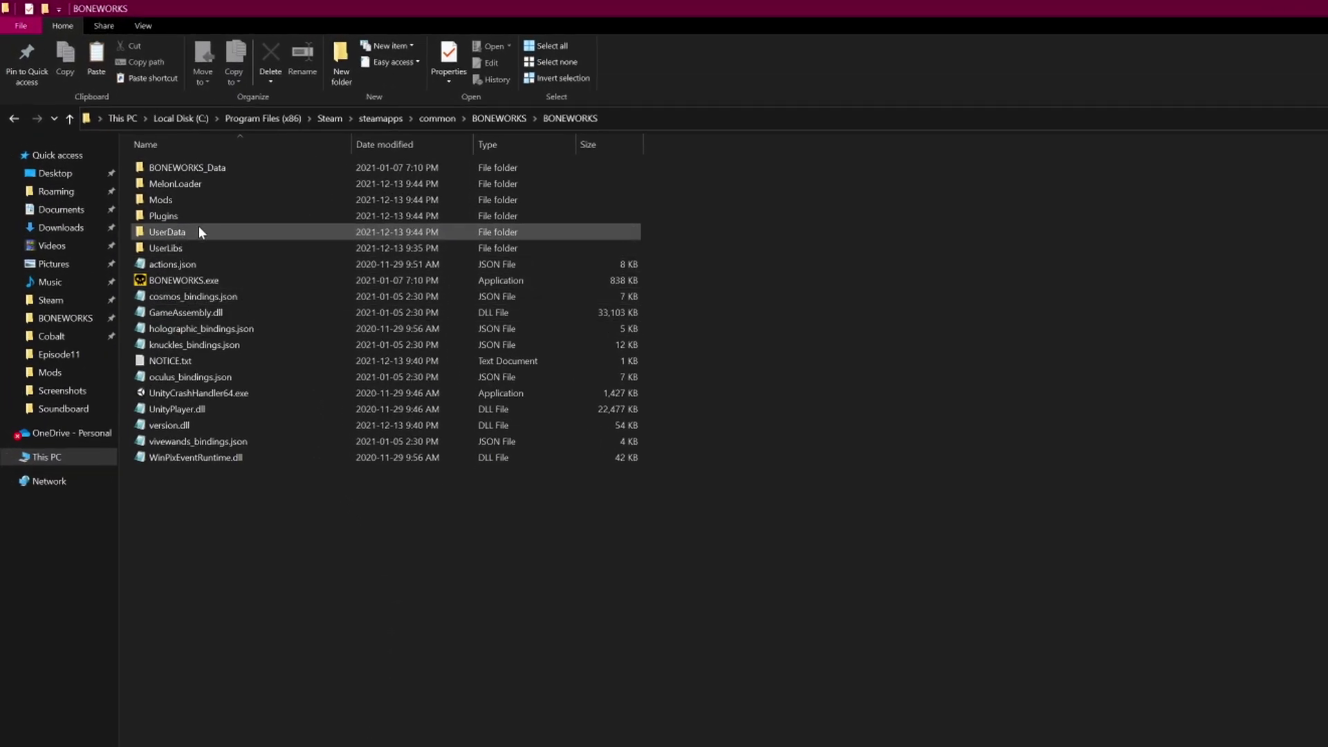
Check the empty CustomItems and PlayerModels folders inside UserData.
{"action": "double_click", "coordinate": [198, 230]}
{"action": "double_click", "coordinate": [212, 170]}
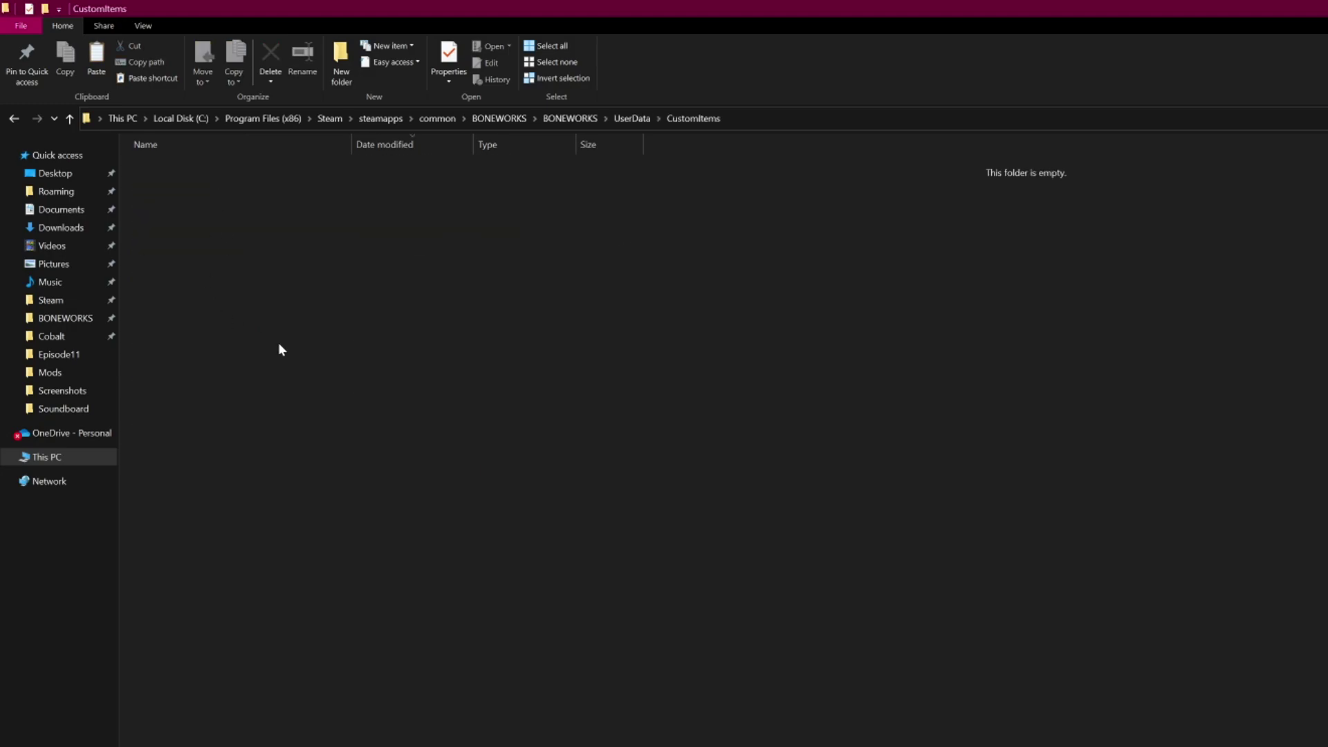
{"action": "left_click", "coordinate": [629, 115]}
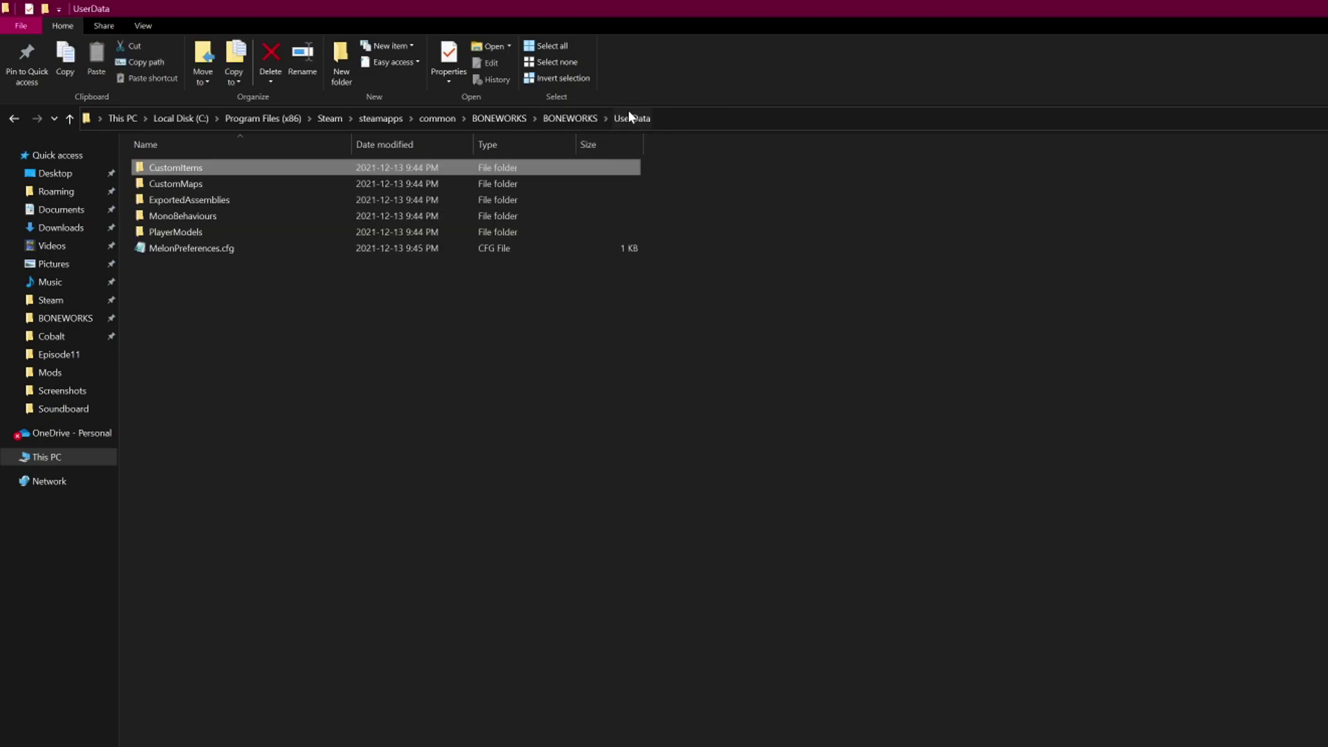
{"action": "left_click", "coordinate": [209, 233]}
{"action": "double_click", "coordinate": [211, 234]}
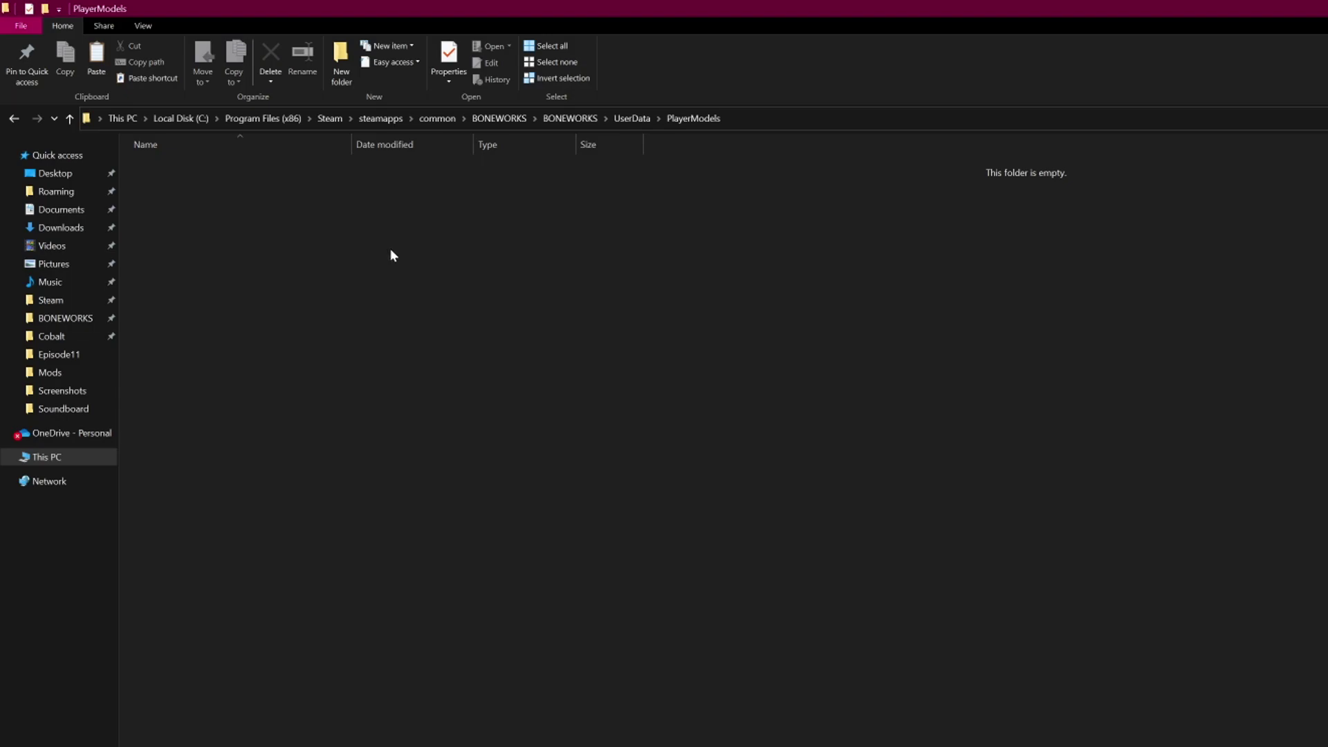
{"action": "left_click", "coordinate": [632, 119]}
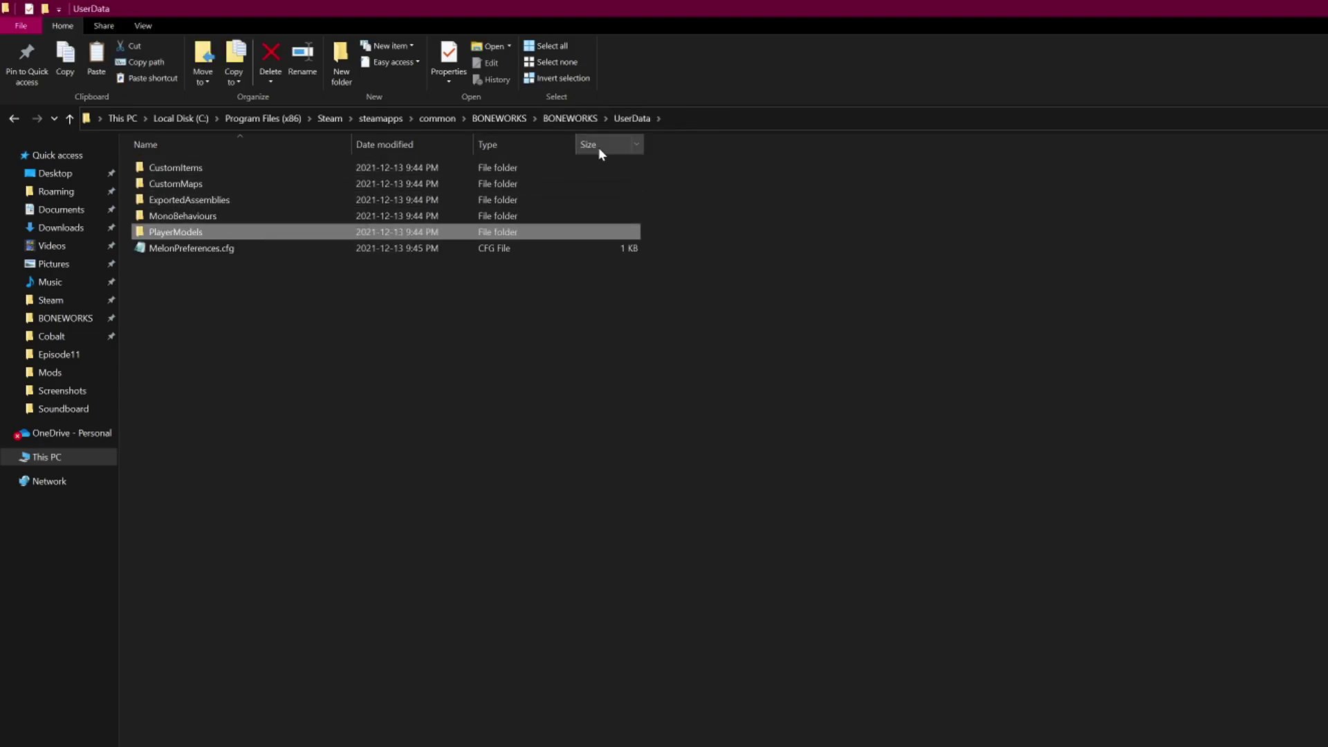
Inspect the four files in the Mods folder, then select UserData along with Mods.
{"action": "left_click", "coordinate": [569, 119]}
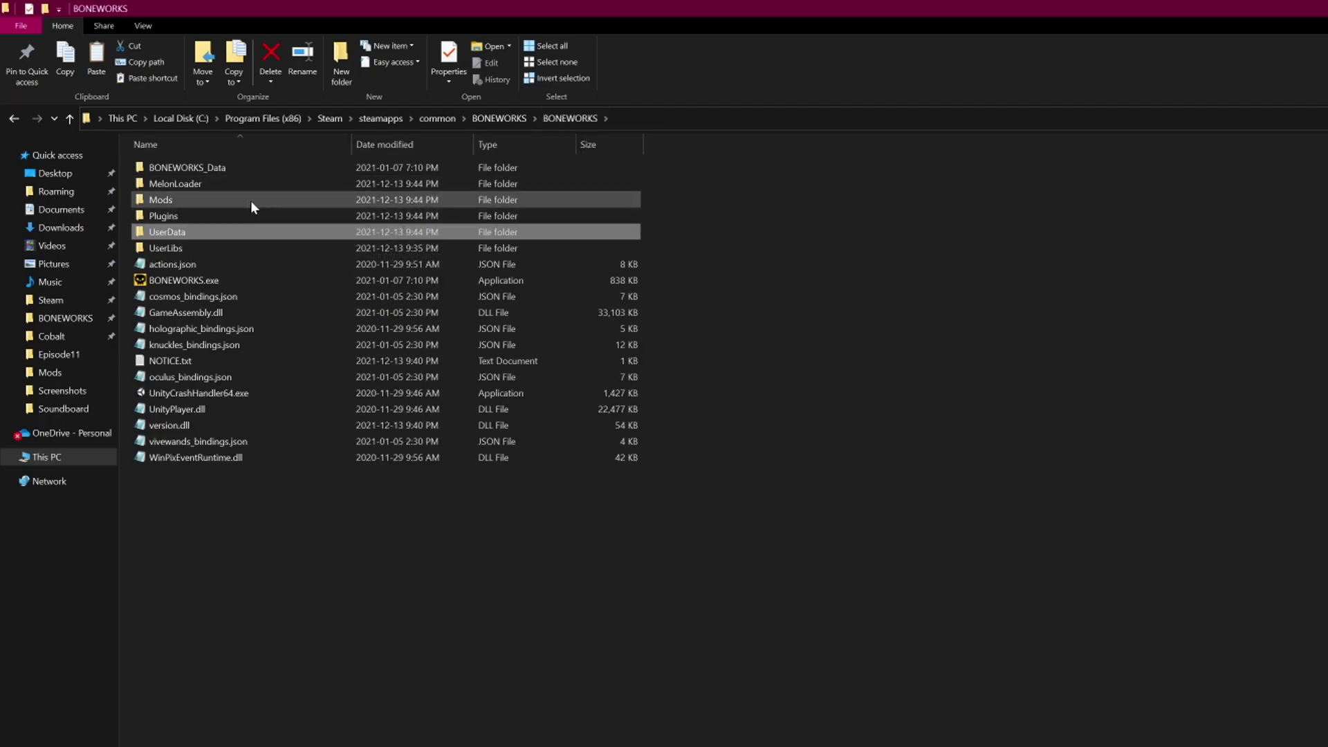
{"action": "double_click", "coordinate": [251, 200]}
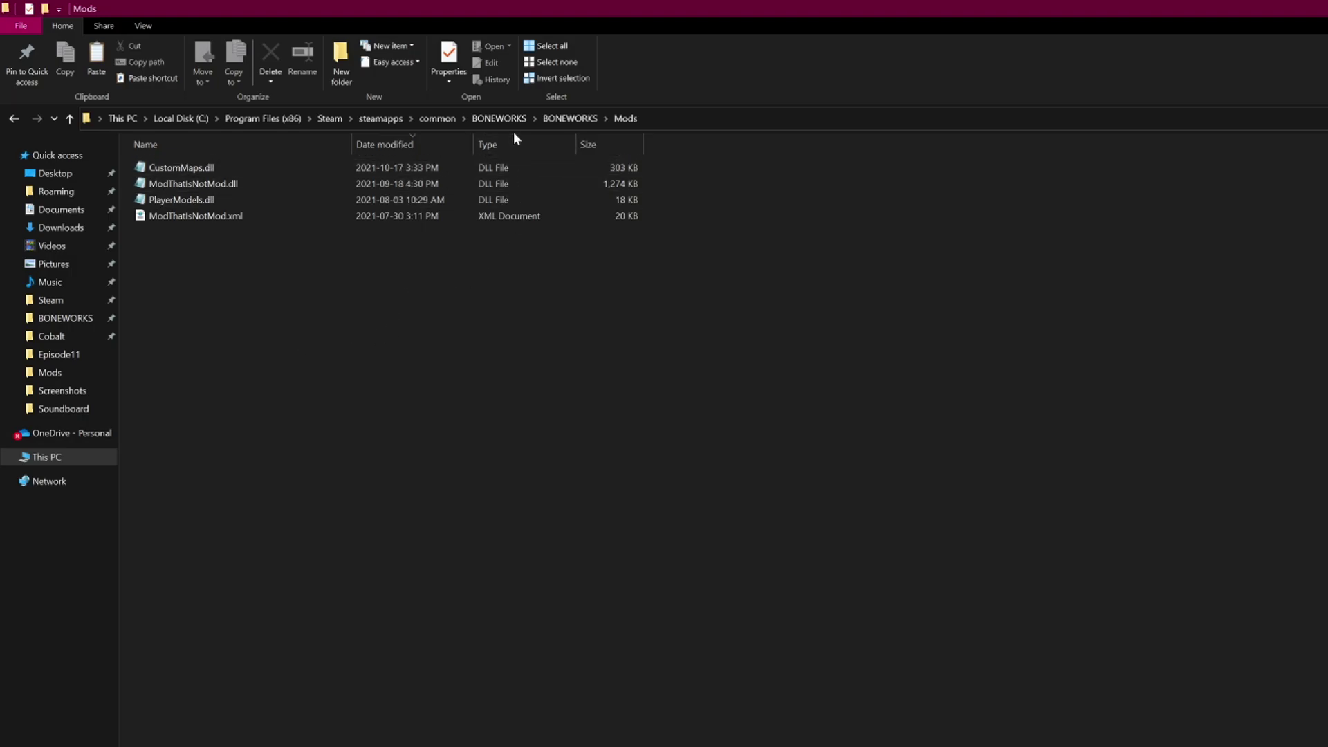
{"action": "left_click", "coordinate": [569, 117]}
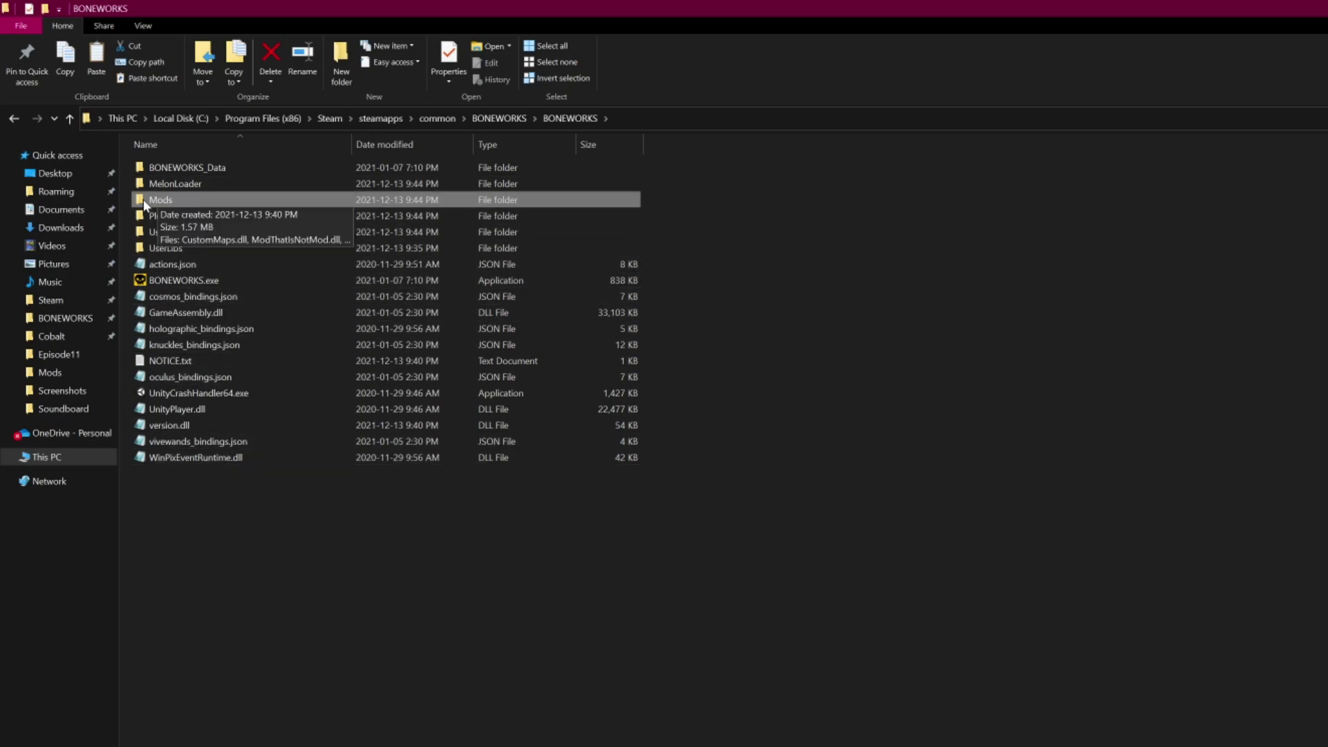
{"action": "left_click", "coordinate": [162, 234], "text": "ctrl"}
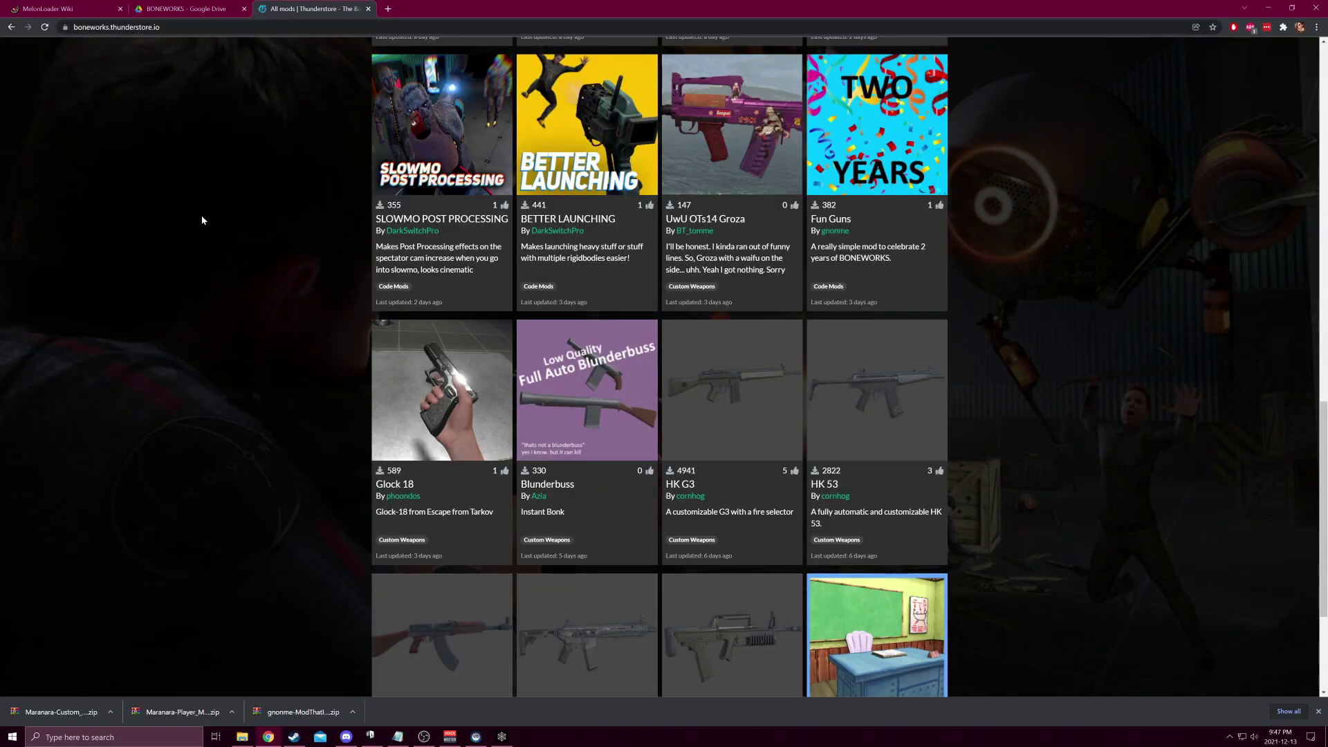
Bring up the BONEWORKS Google Drive tab showing the ModUploads archive folder.
{"action": "left_click", "coordinate": [187, 9]}
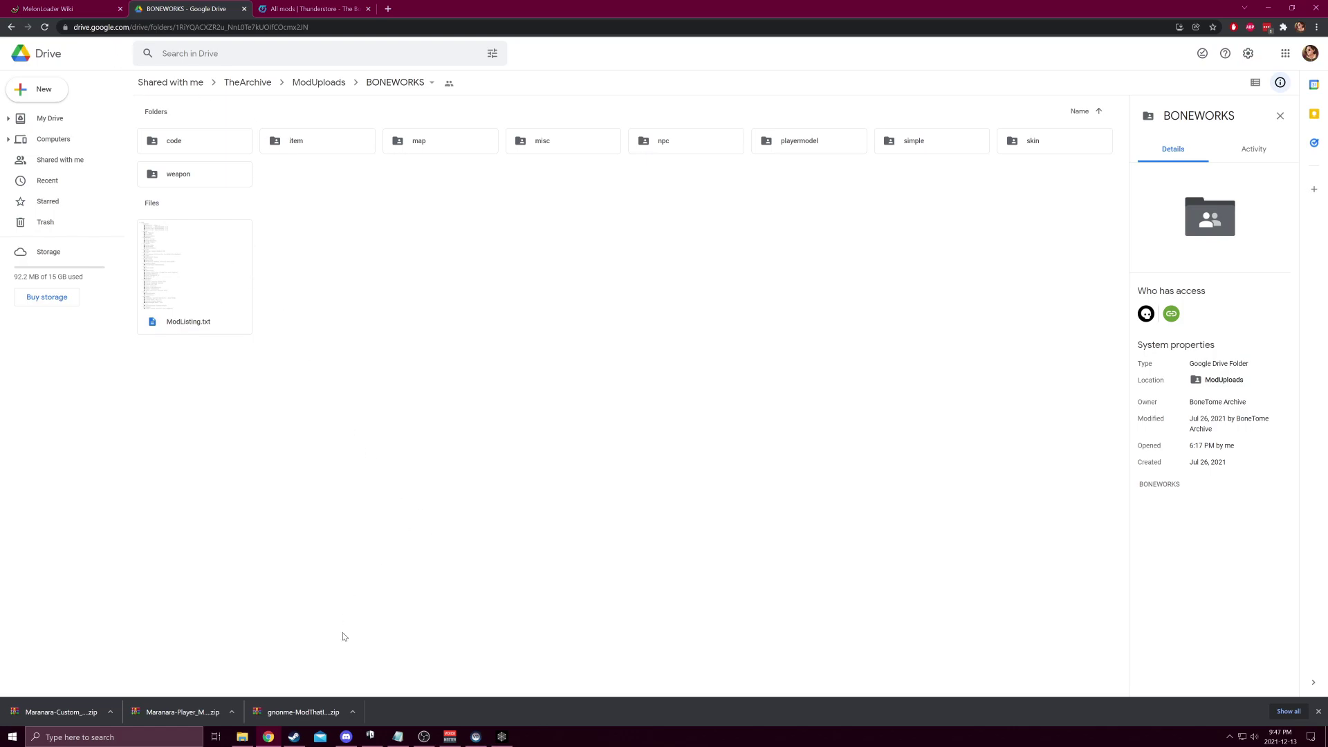
Browse Discord's code-mods, mod-help and mod-general channels and mod-general's pinned messages.
{"action": "left_click", "coordinate": [346, 737]}
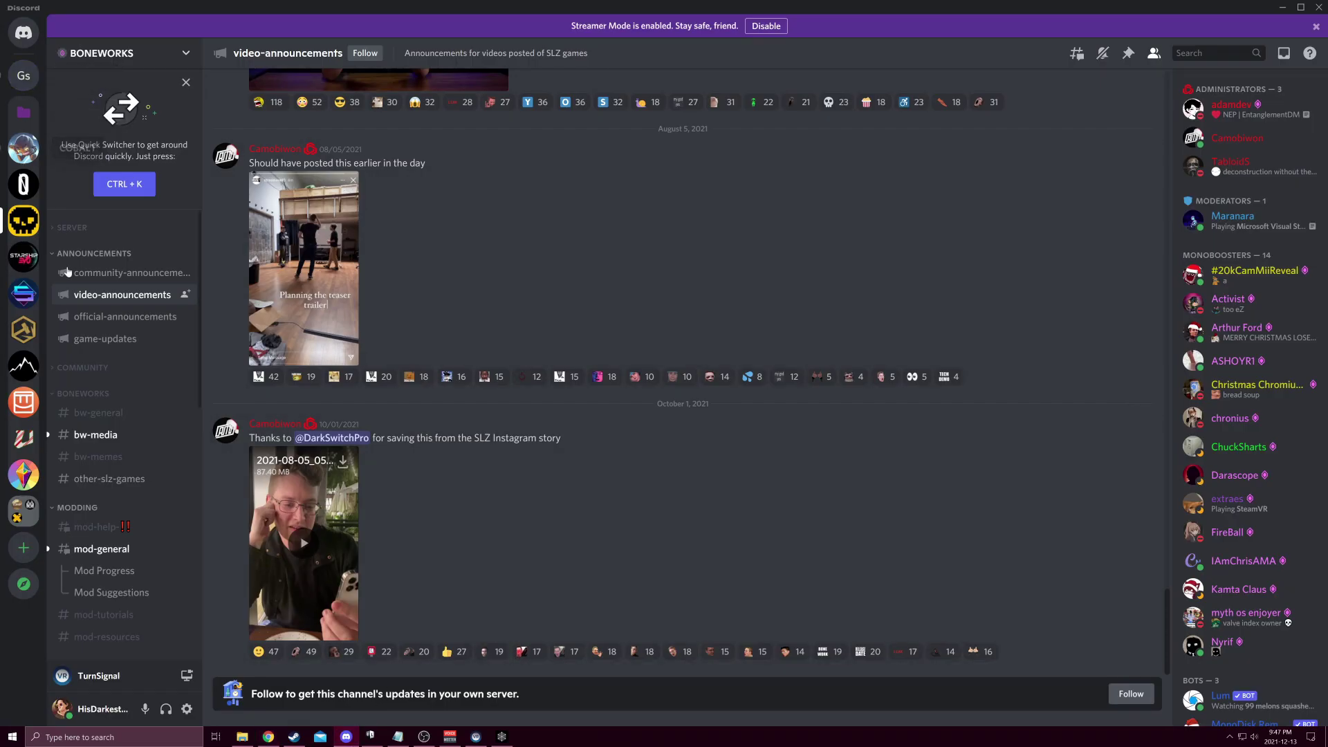
{"action": "scroll", "coordinate": [66, 272], "scroll_direction": "down", "scroll_amount": 3}
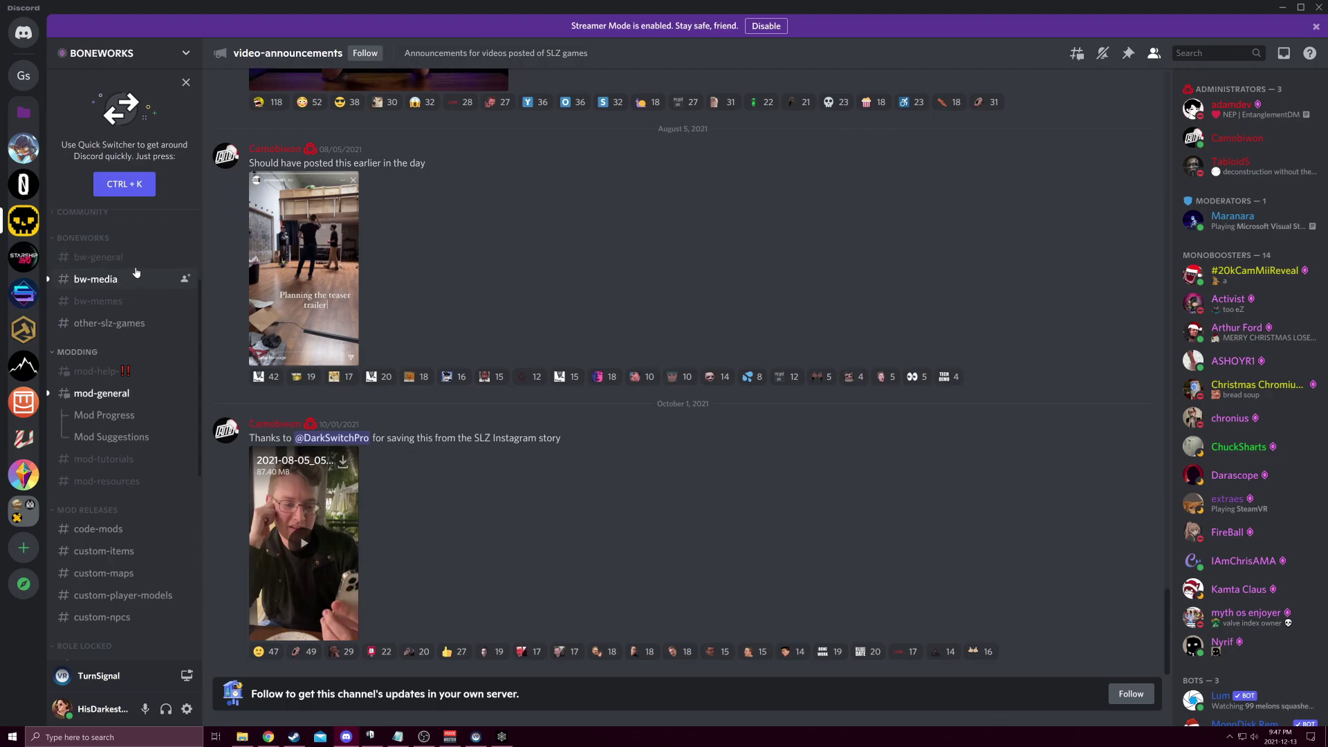
{"action": "scroll", "coordinate": [133, 286], "scroll_direction": "down", "scroll_amount": 4}
{"action": "left_click", "coordinate": [129, 311]}
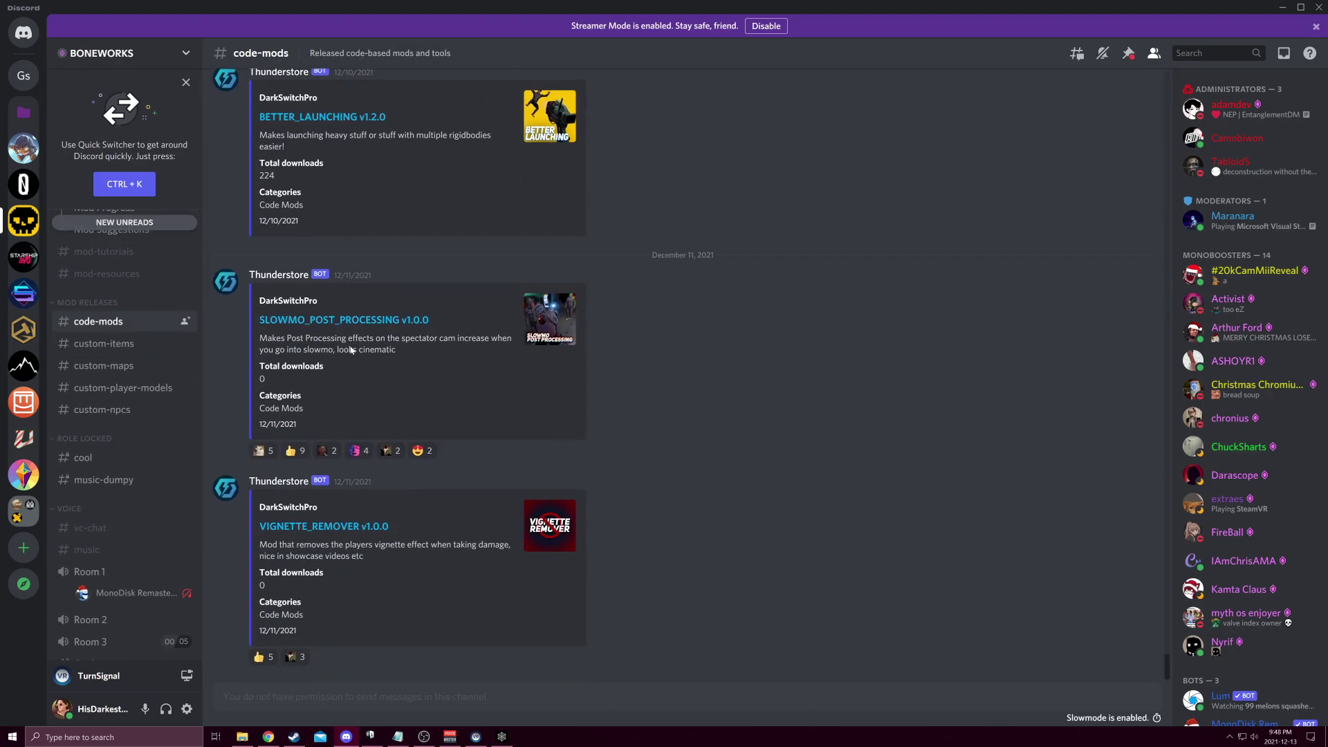
{"action": "scroll", "coordinate": [110, 395], "scroll_direction": "up", "scroll_amount": 4}
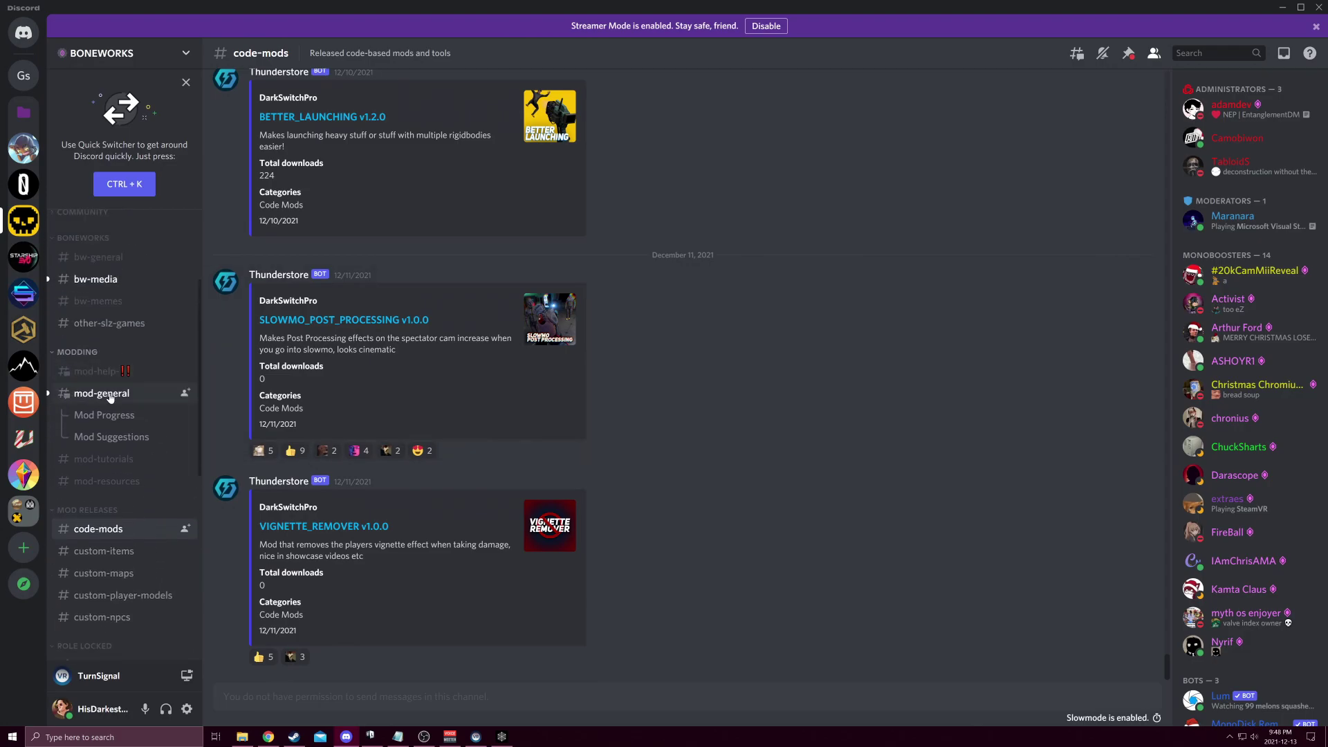
{"action": "left_click", "coordinate": [97, 371]}
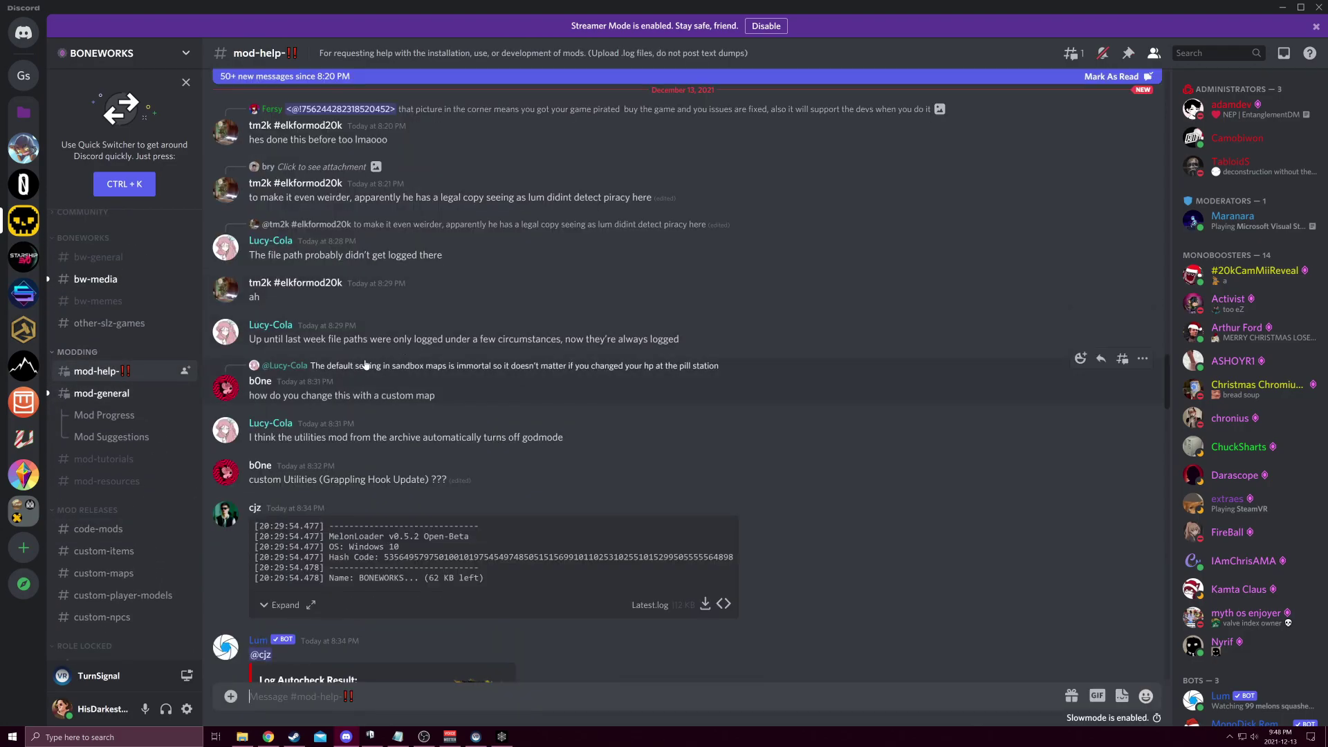
{"action": "scroll", "coordinate": [363, 365], "scroll_direction": "down", "scroll_amount": 5}
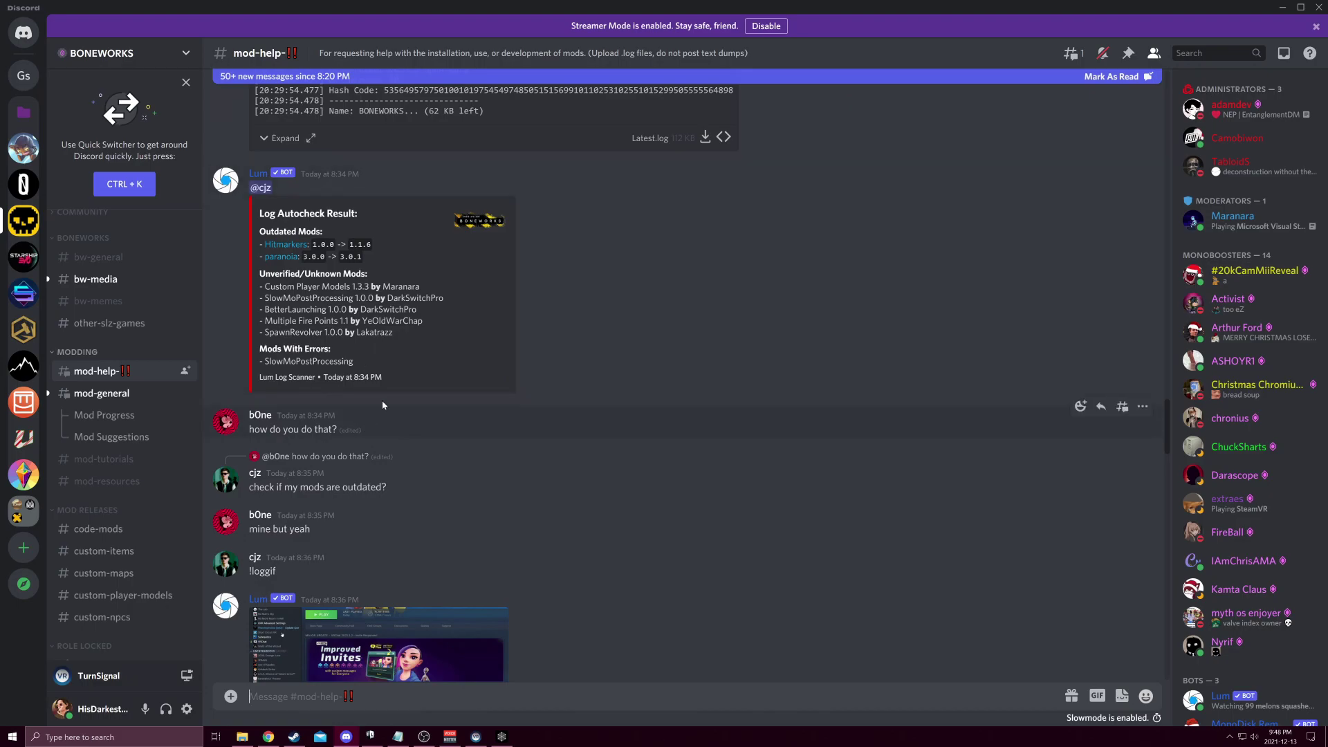
{"action": "left_click", "coordinate": [101, 393]}
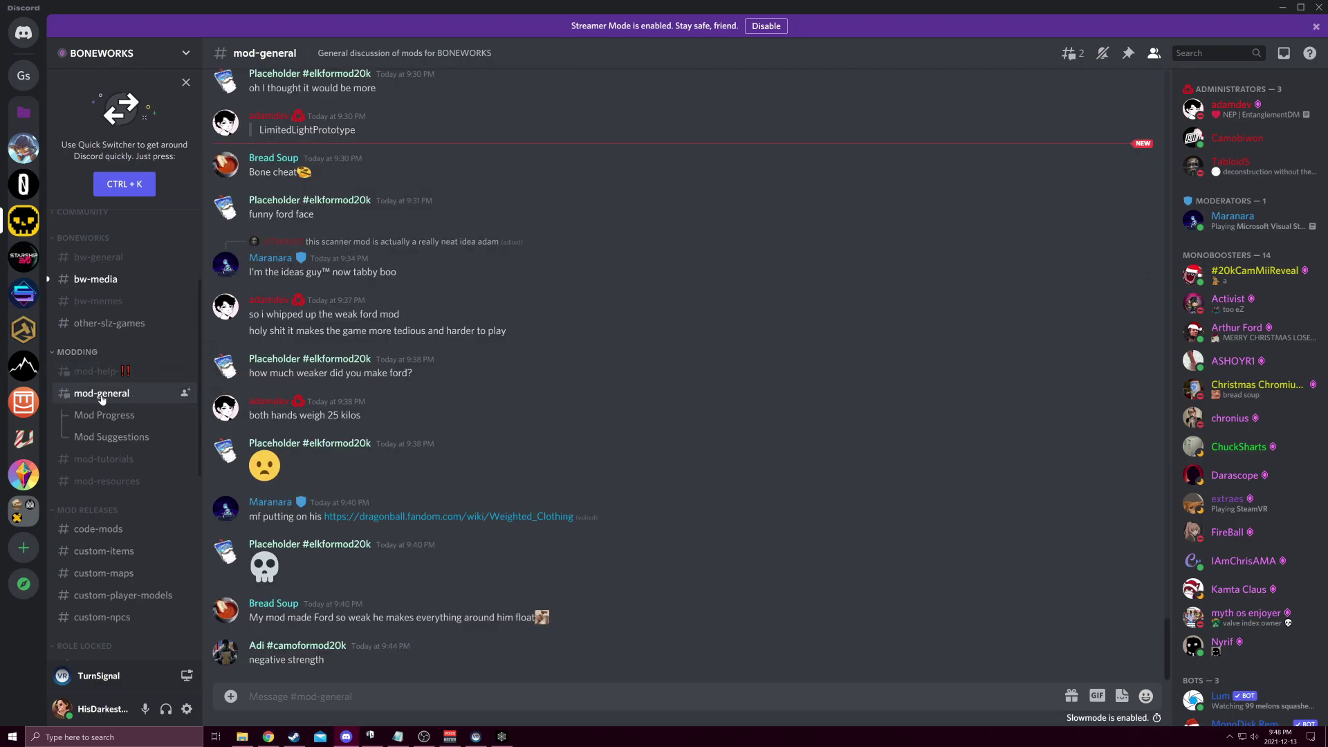
{"action": "left_click", "coordinate": [1129, 52]}
{"action": "scroll", "coordinate": [916, 263], "scroll_direction": "down", "scroll_amount": 3}
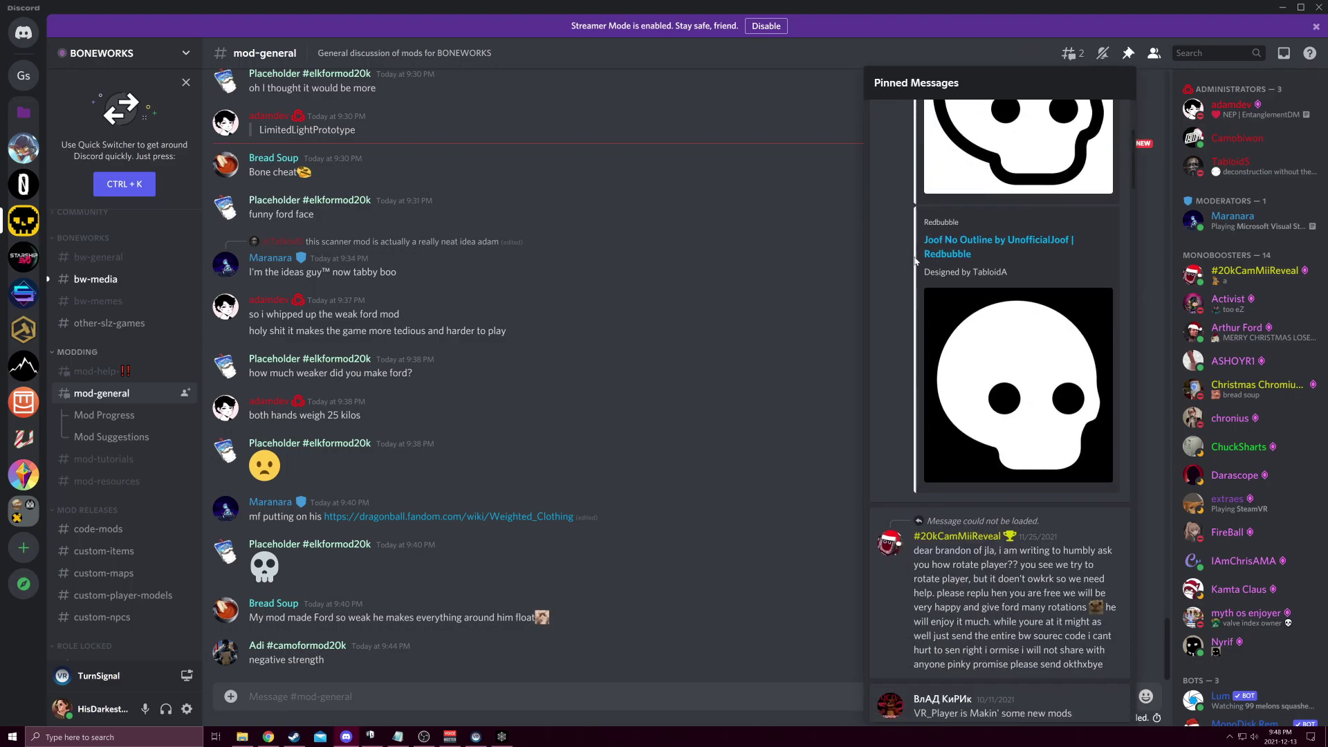
{"action": "scroll", "coordinate": [915, 263], "scroll_direction": "down", "scroll_amount": 5}
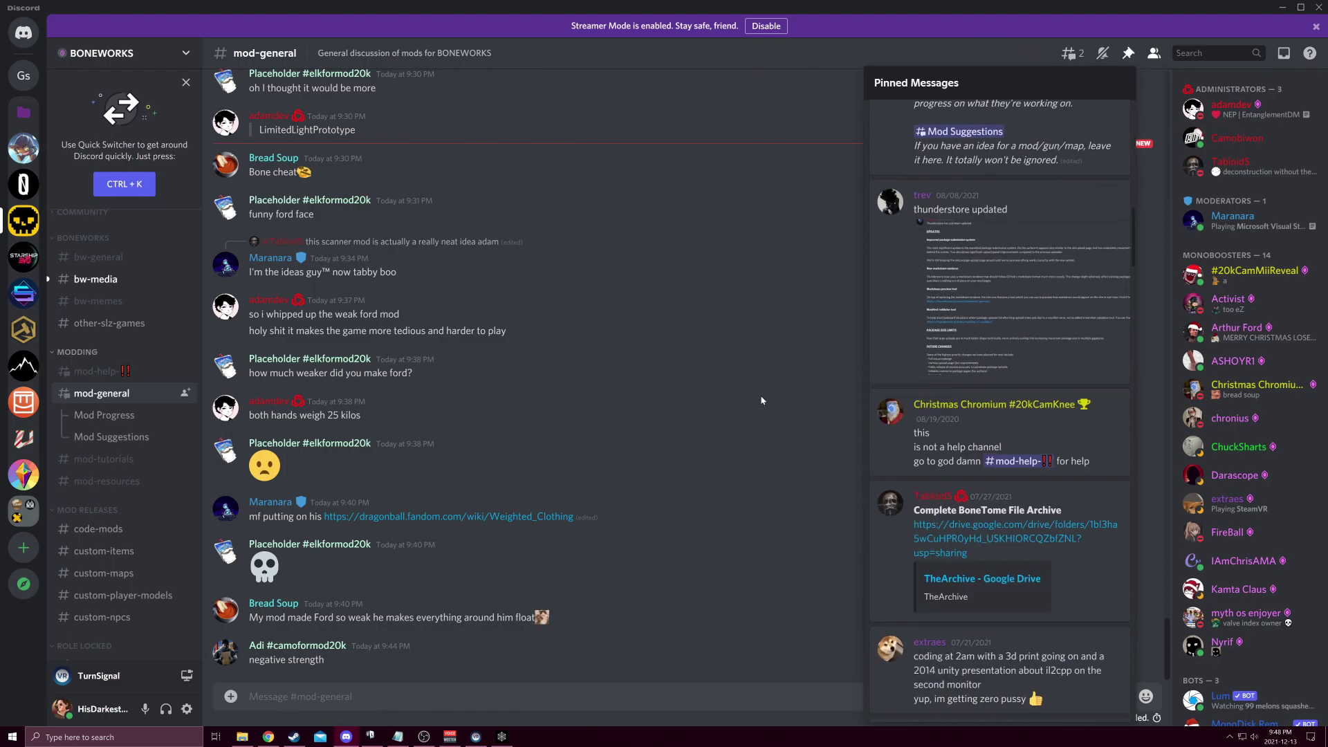
{"action": "left_click", "coordinate": [716, 393]}
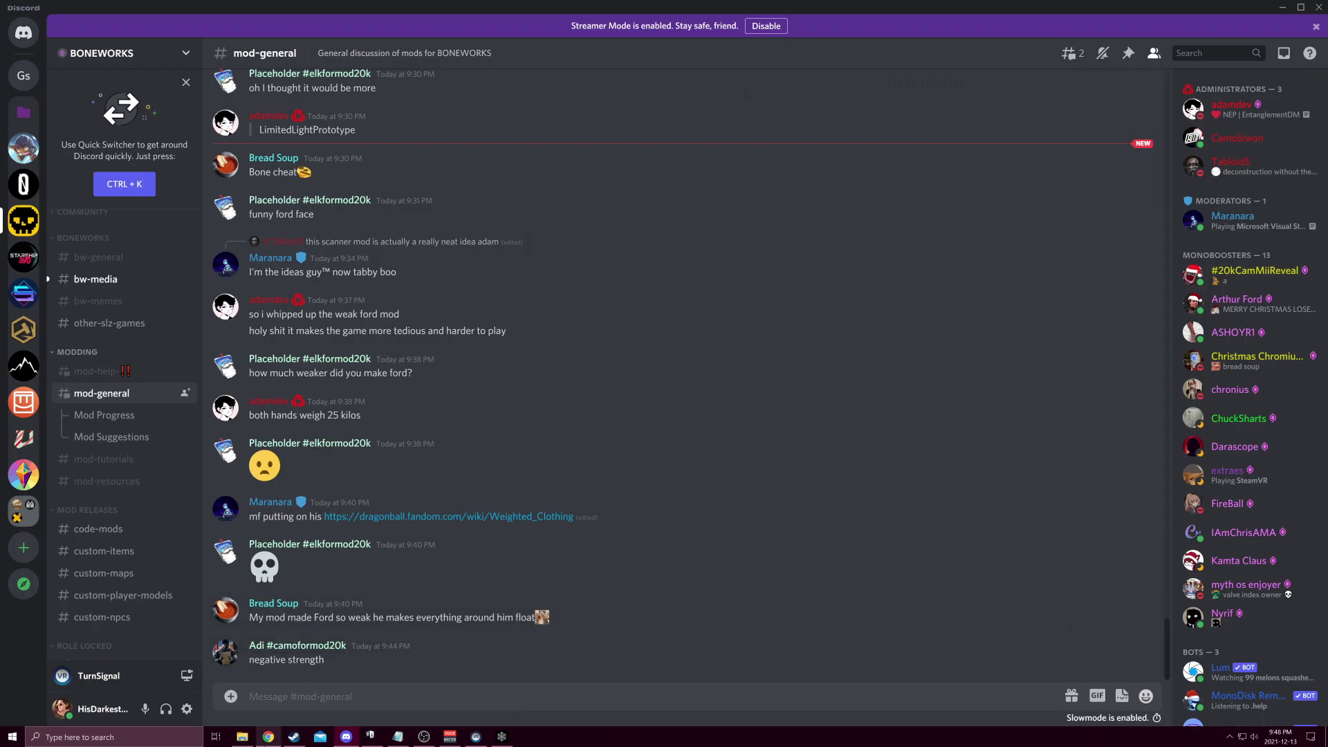
{"action": "left_click", "coordinate": [268, 738]}
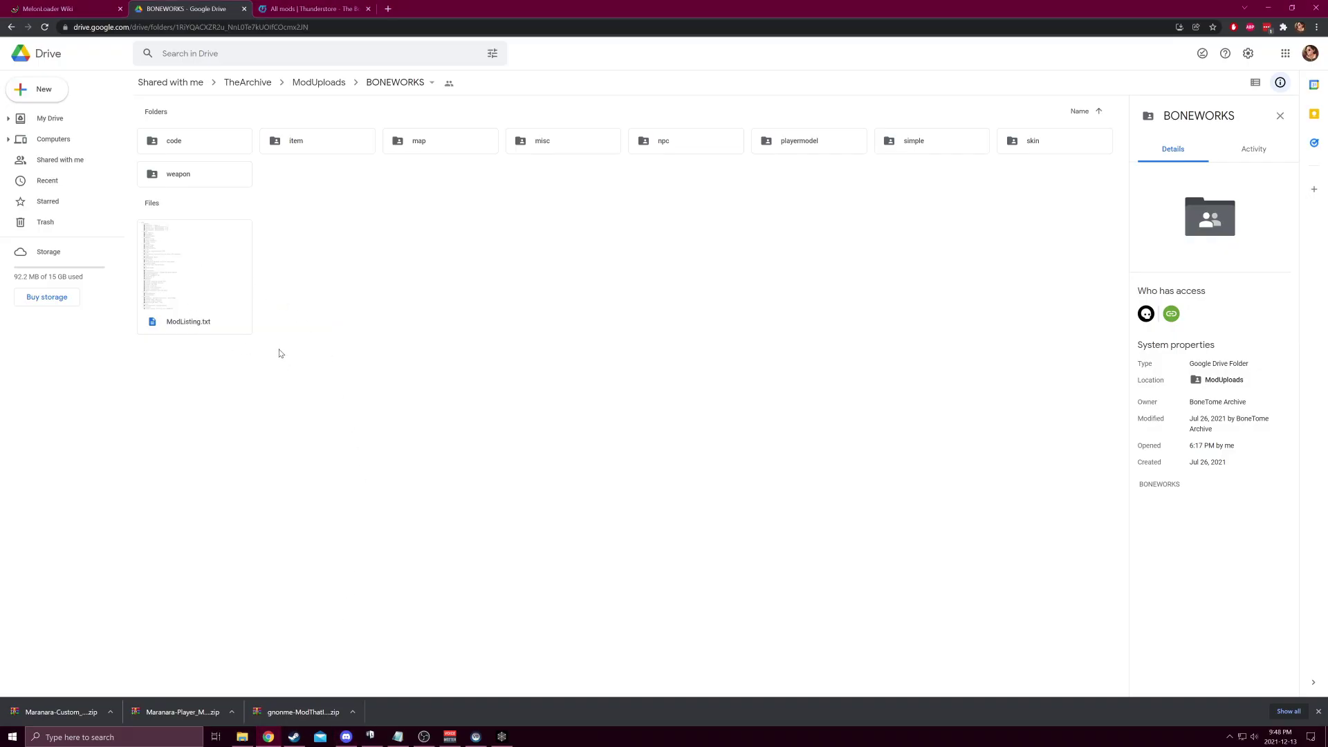
Read ModListing.txt, highlighting its code heading and AlexTheBaBa lines, then close the preview.
{"action": "double_click", "coordinate": [179, 259]}
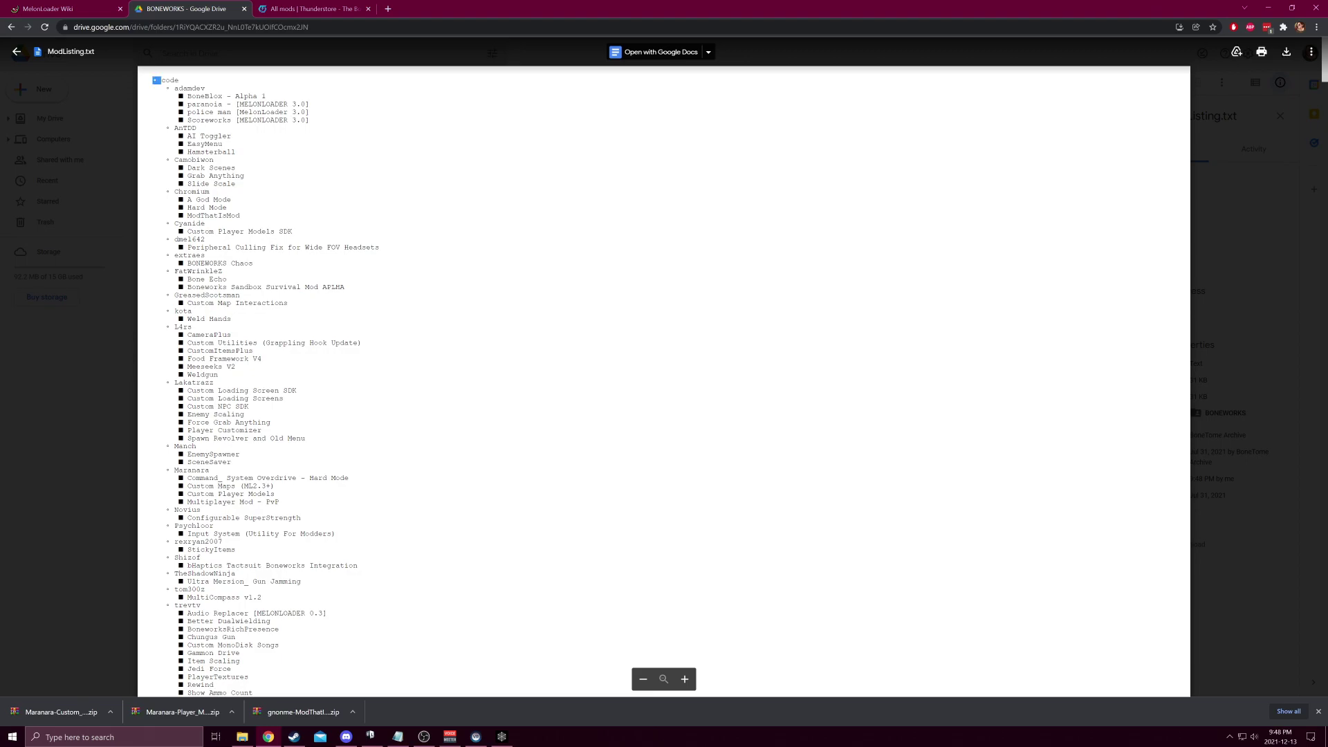
{"action": "left_click_drag", "start_coordinate": [161, 81], "coordinate": [183, 85]}
{"action": "scroll", "coordinate": [261, 276], "scroll_direction": "down", "scroll_amount": 5}
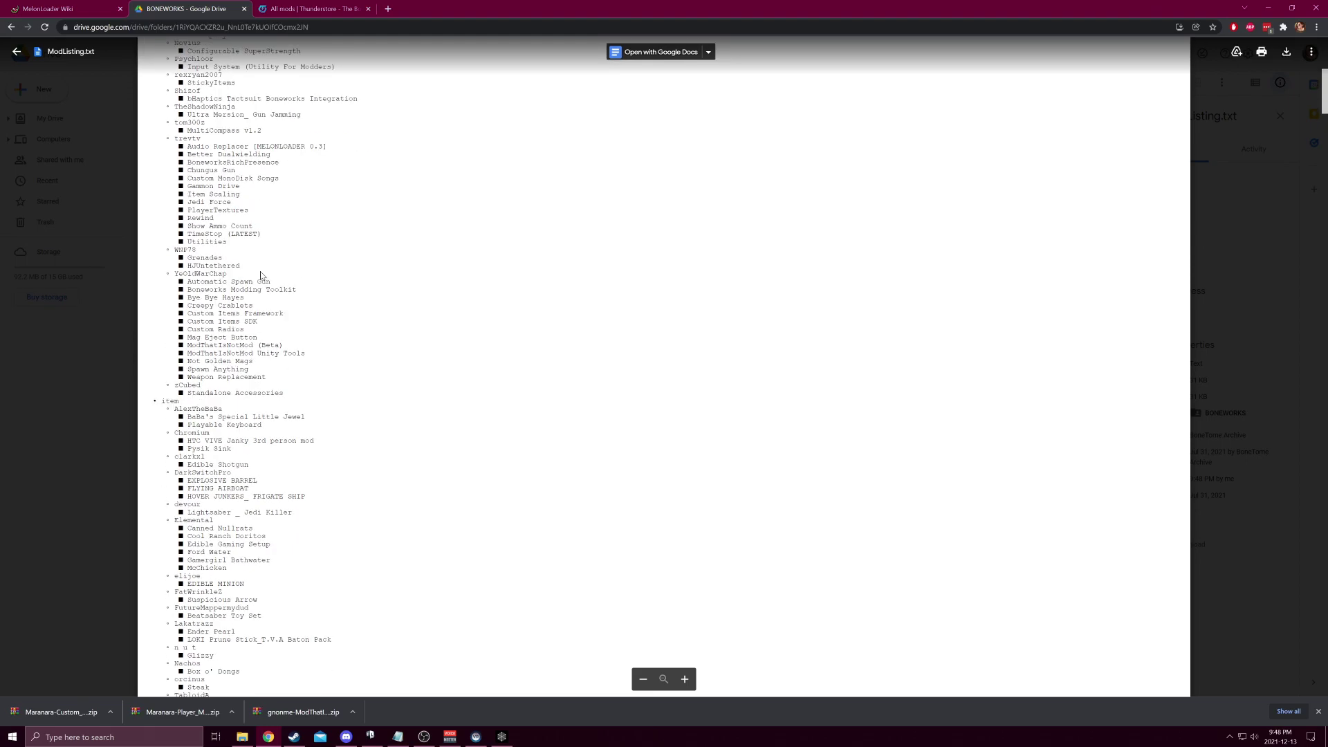
{"action": "scroll", "coordinate": [208, 207], "scroll_direction": "down", "scroll_amount": 5}
{"action": "scroll", "coordinate": [143, 157], "scroll_direction": "down", "scroll_amount": 5}
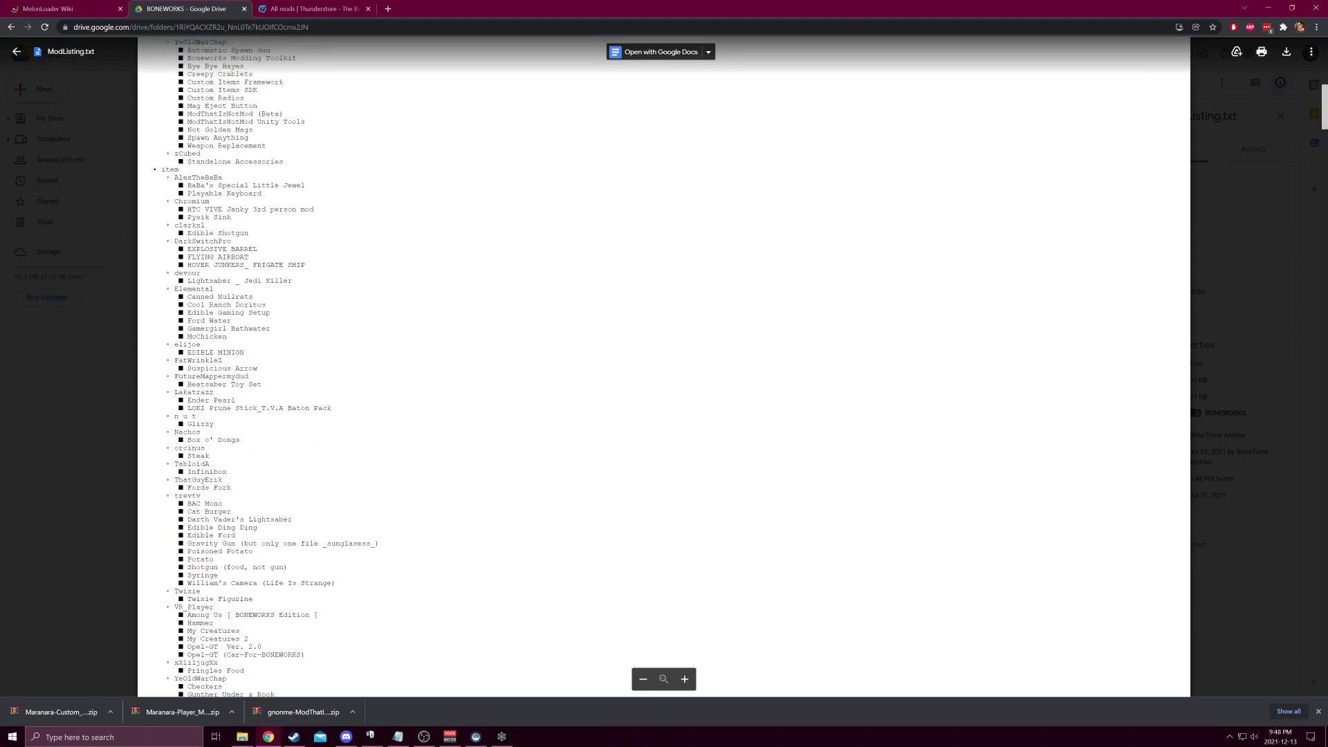
{"action": "left_click_drag", "start_coordinate": [152, 170], "coordinate": [210, 178]}
{"action": "left_click", "coordinate": [265, 200]}
{"action": "left_click_drag", "start_coordinate": [172, 178], "coordinate": [301, 199]}
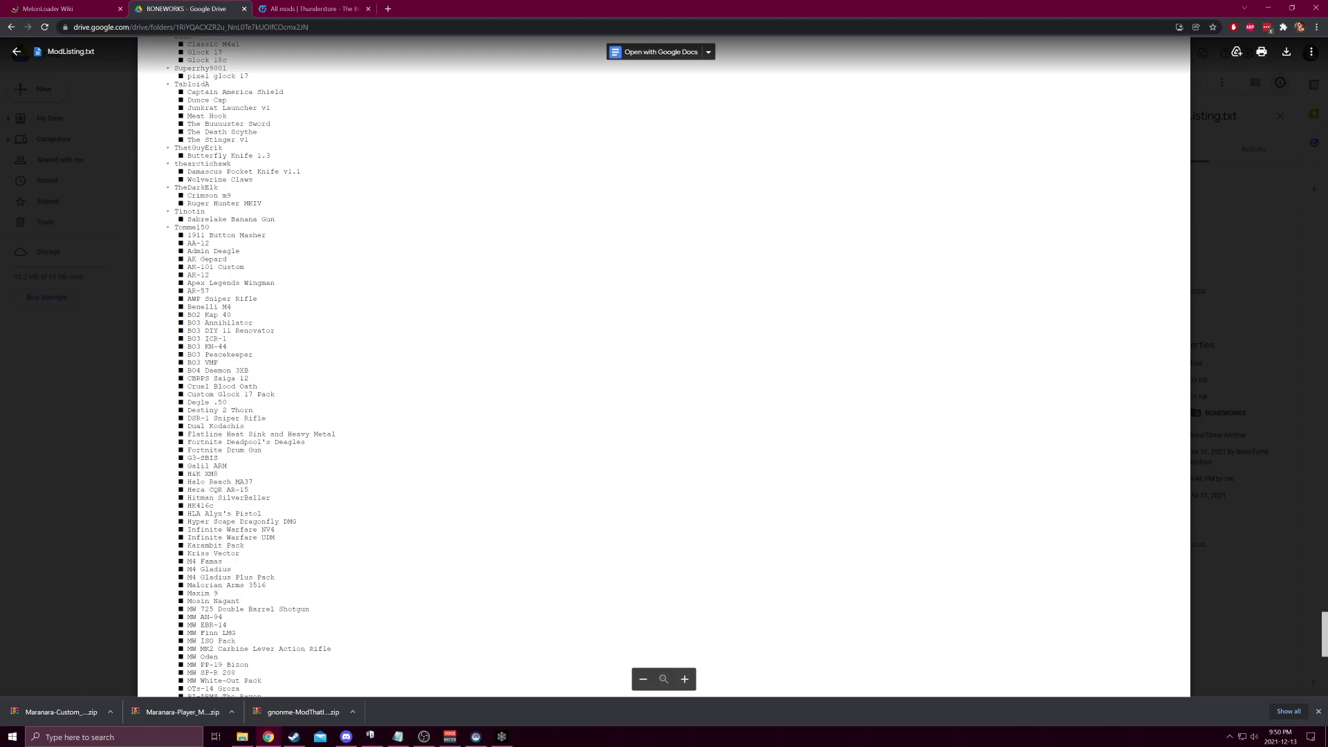
{"action": "scroll", "coordinate": [300, 292], "scroll_direction": "down", "scroll_amount": 1}
{"action": "scroll", "coordinate": [301, 290], "scroll_direction": "down", "scroll_amount": 1}
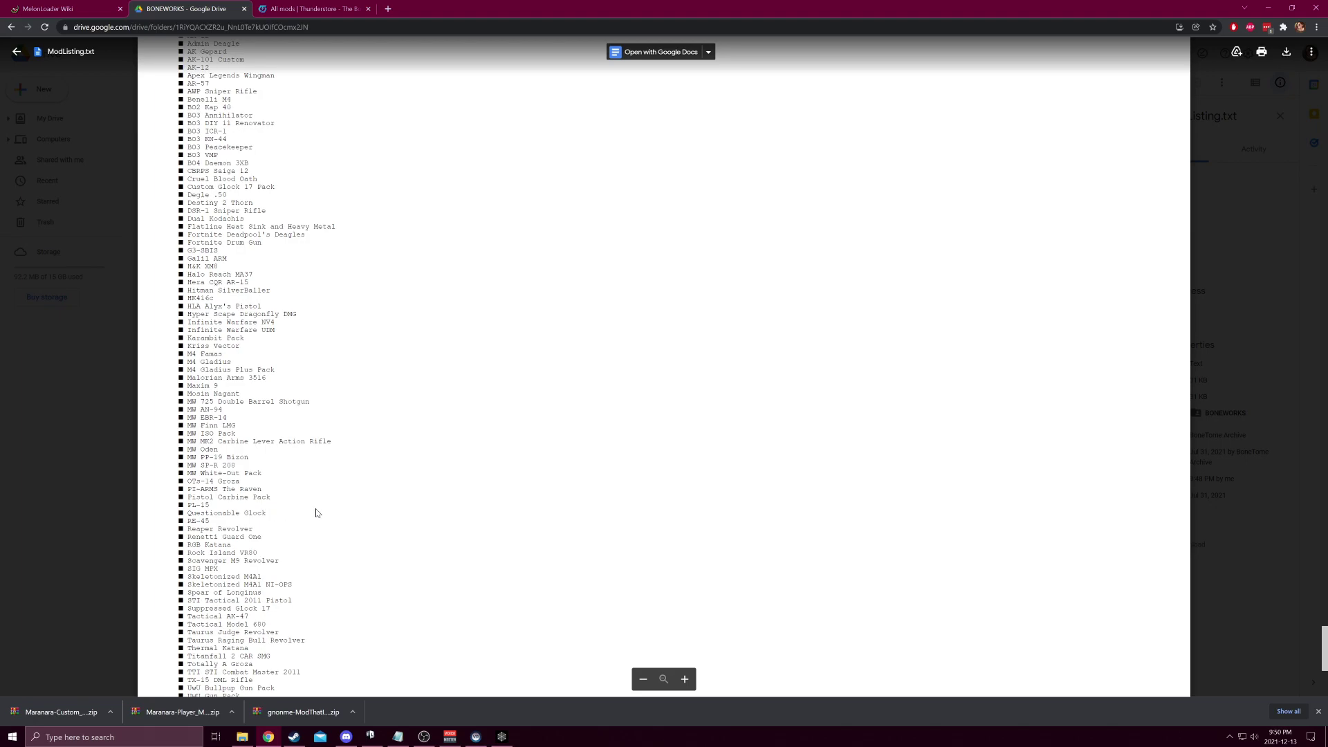
{"action": "scroll", "coordinate": [312, 355], "scroll_direction": "down", "scroll_amount": 1}
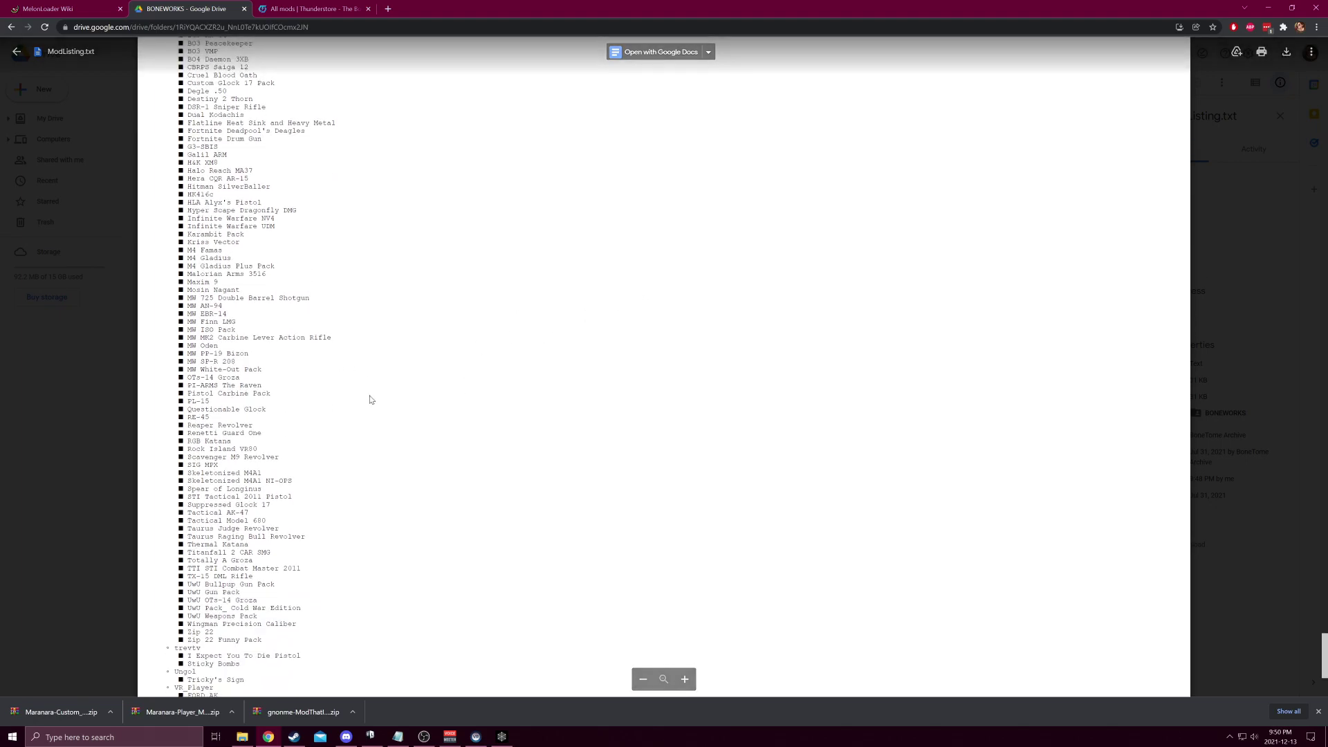
{"action": "scroll", "coordinate": [312, 363], "scroll_direction": "up", "scroll_amount": 3}
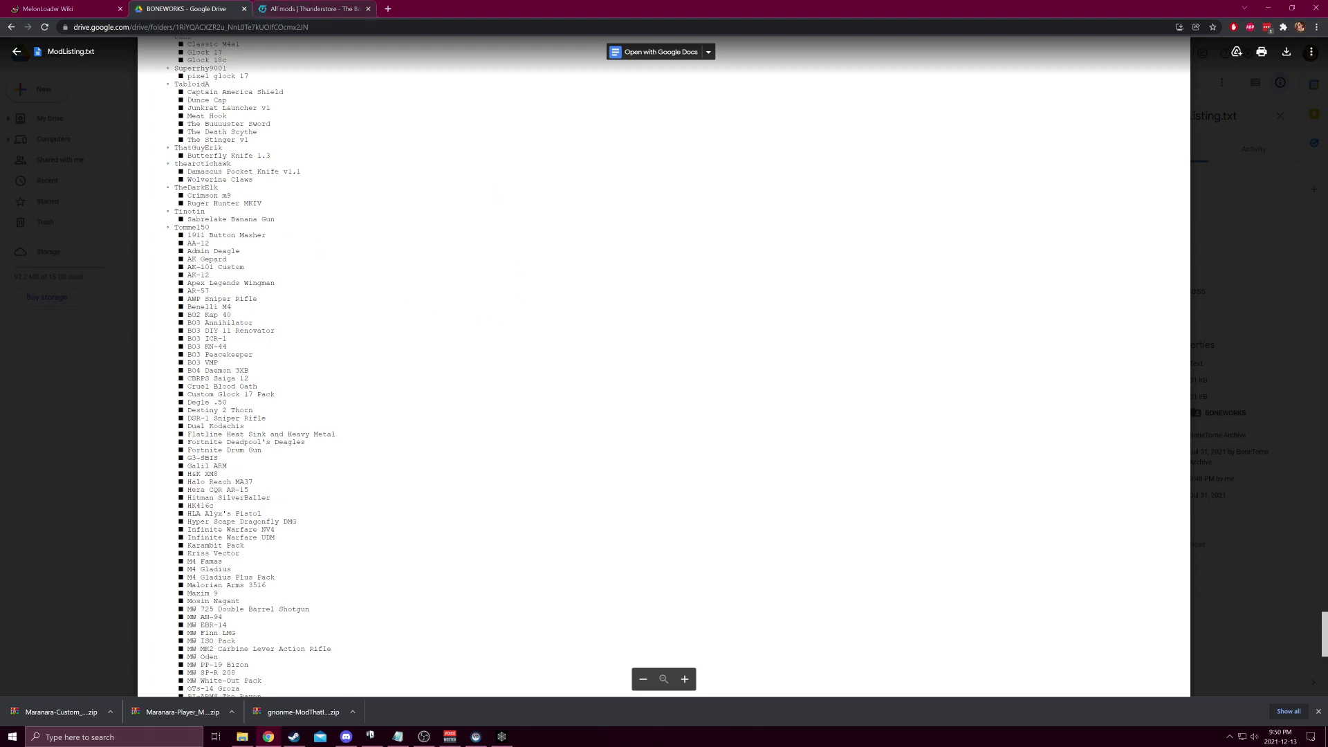
{"action": "left_click", "coordinate": [1260, 215]}
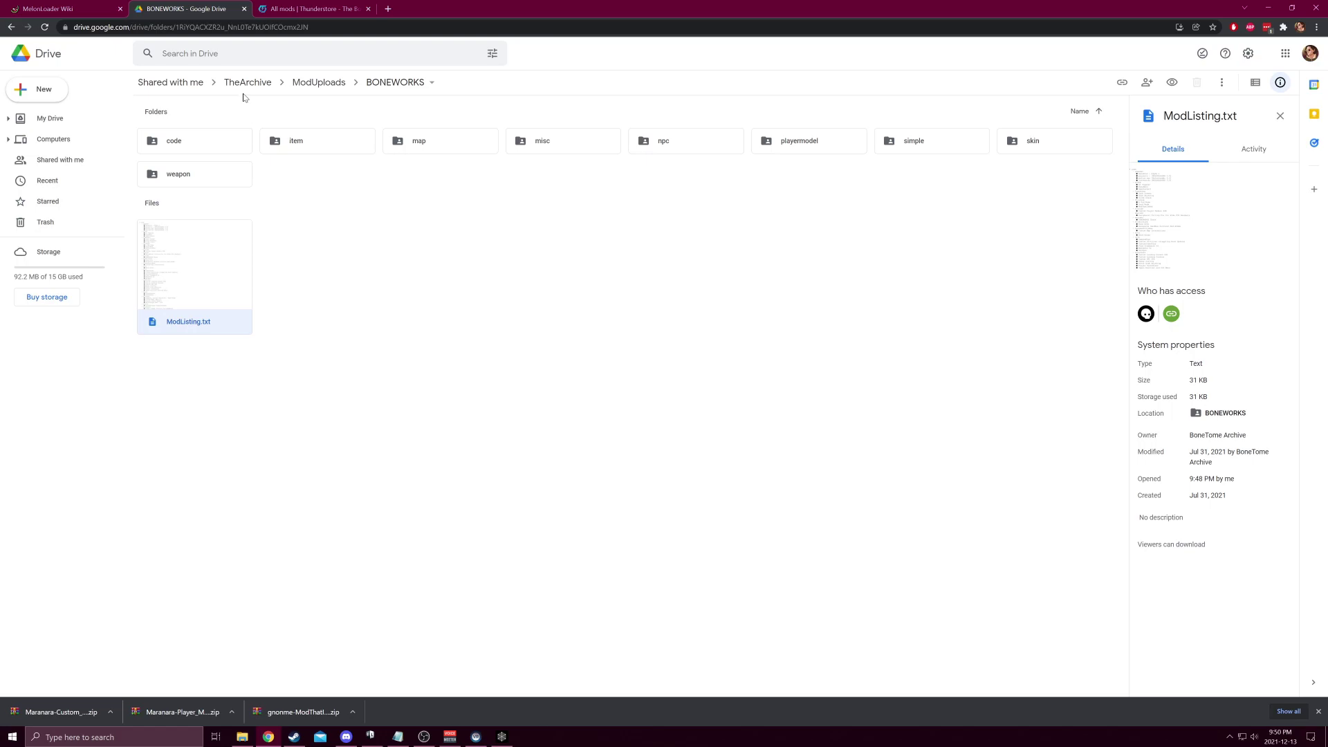
Download ReaperRevolver.zip from weapon > Tomme150 > Reaper Revolver in Google Drive.
{"action": "left_click", "coordinate": [207, 176]}
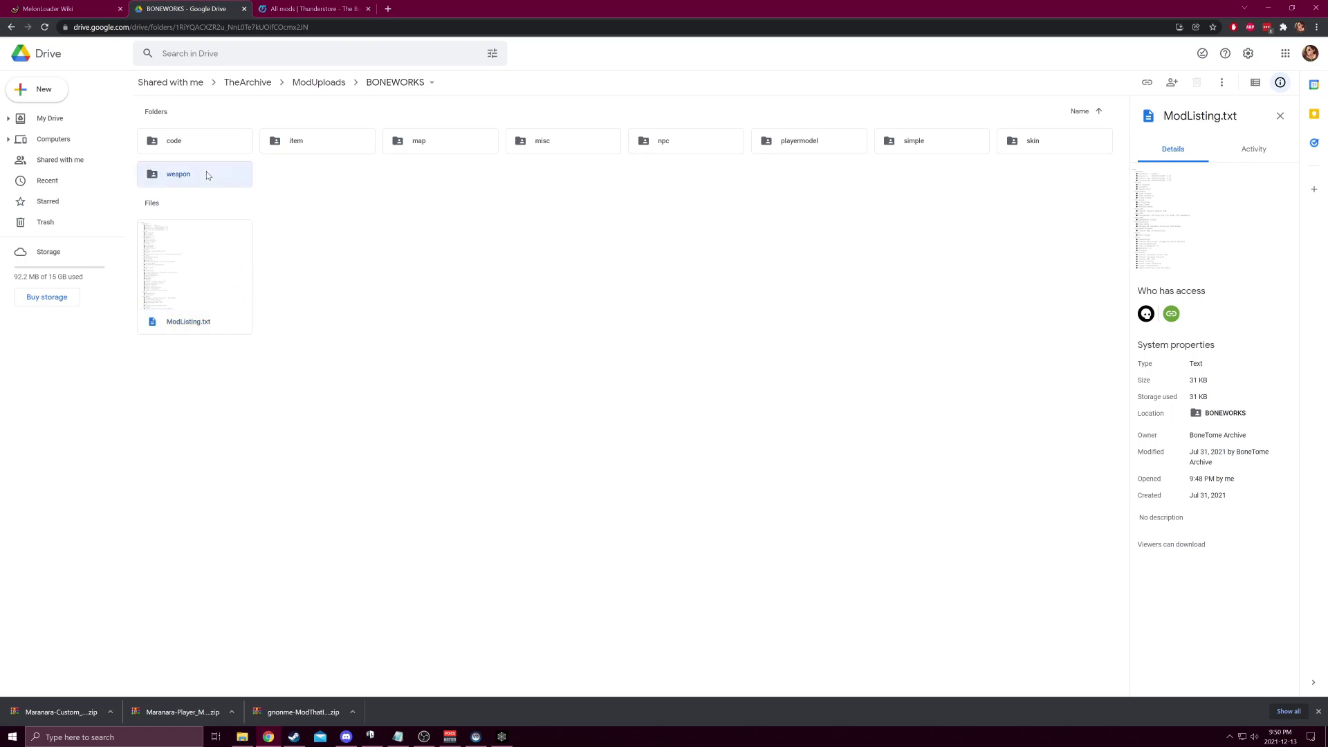
{"action": "double_click", "coordinate": [207, 174]}
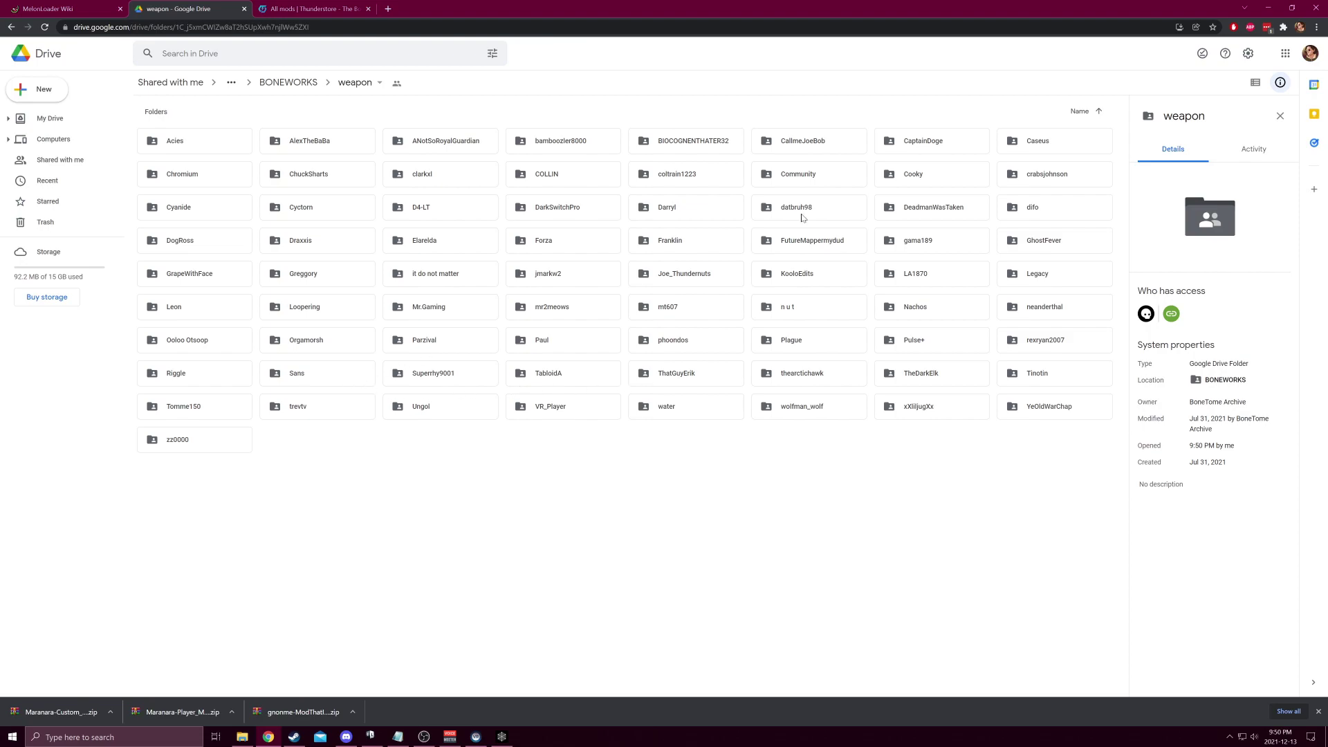
{"action": "double_click", "coordinate": [174, 412]}
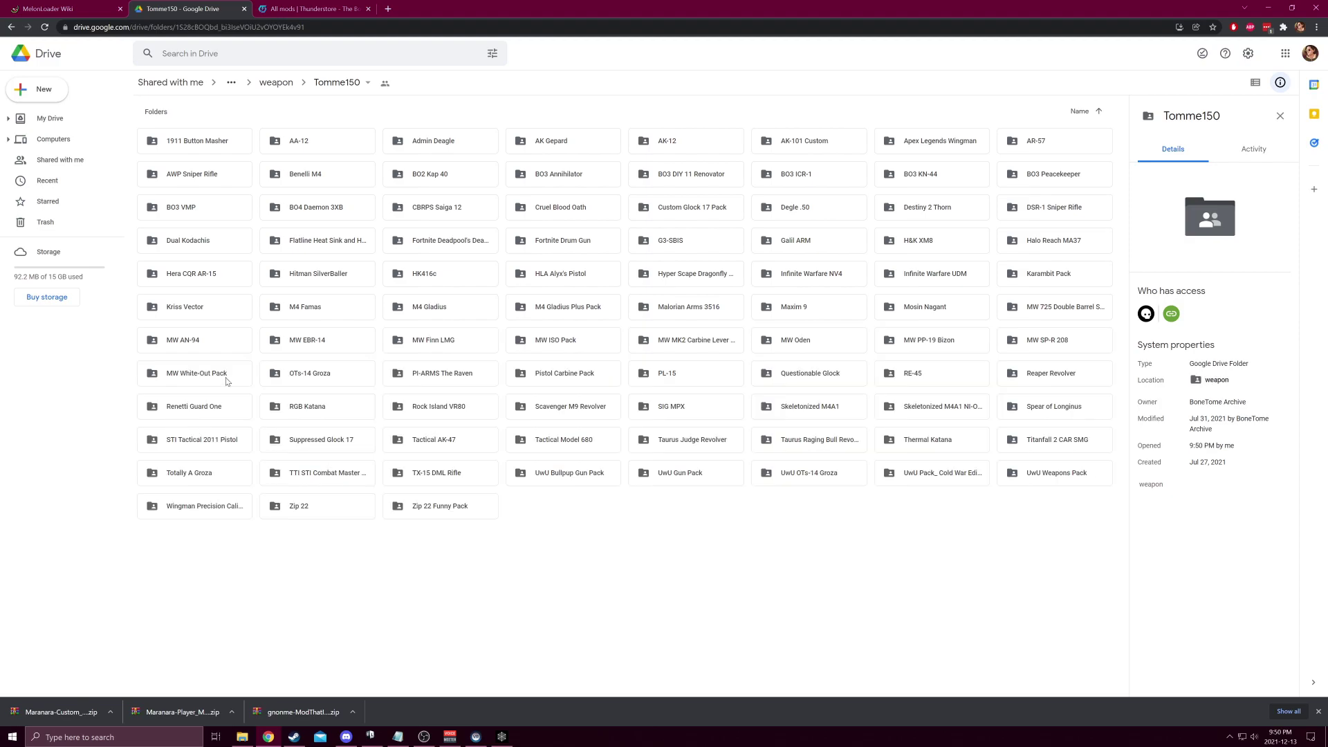
{"action": "double_click", "coordinate": [1051, 373]}
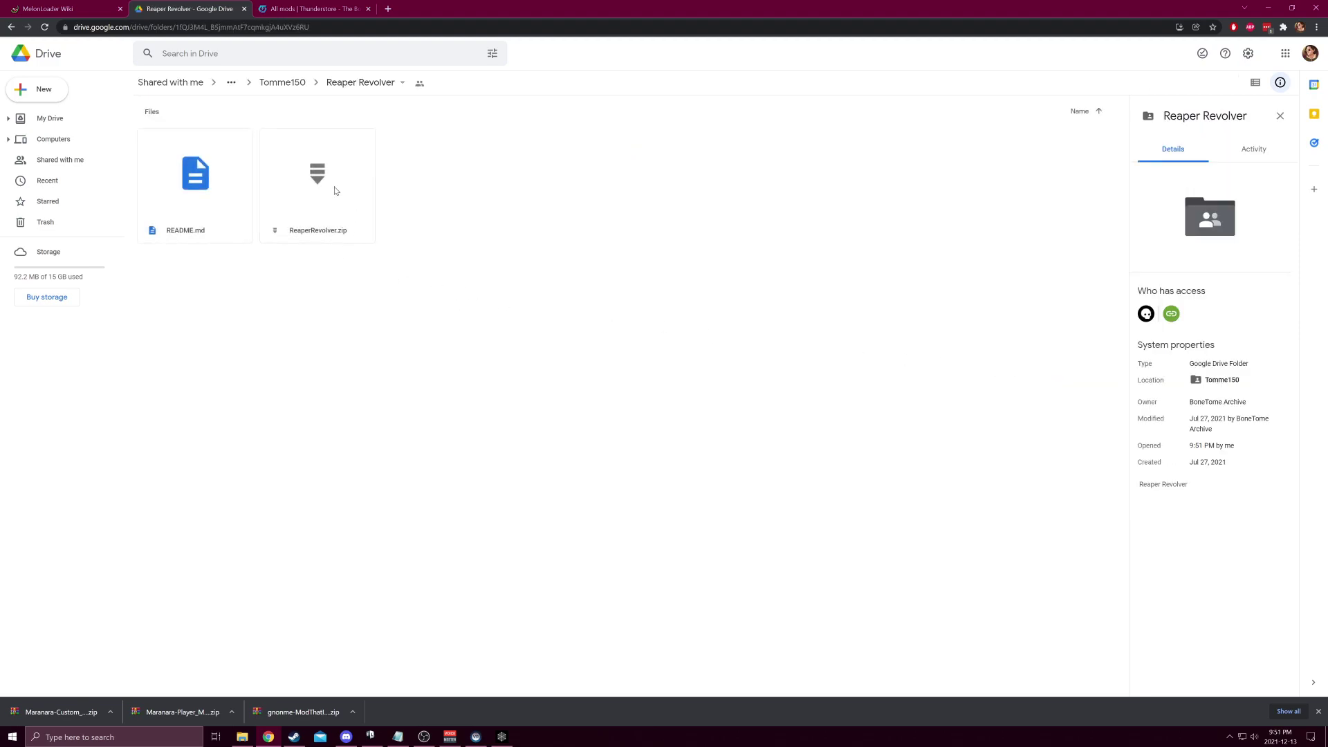
{"action": "left_click", "coordinate": [351, 211]}
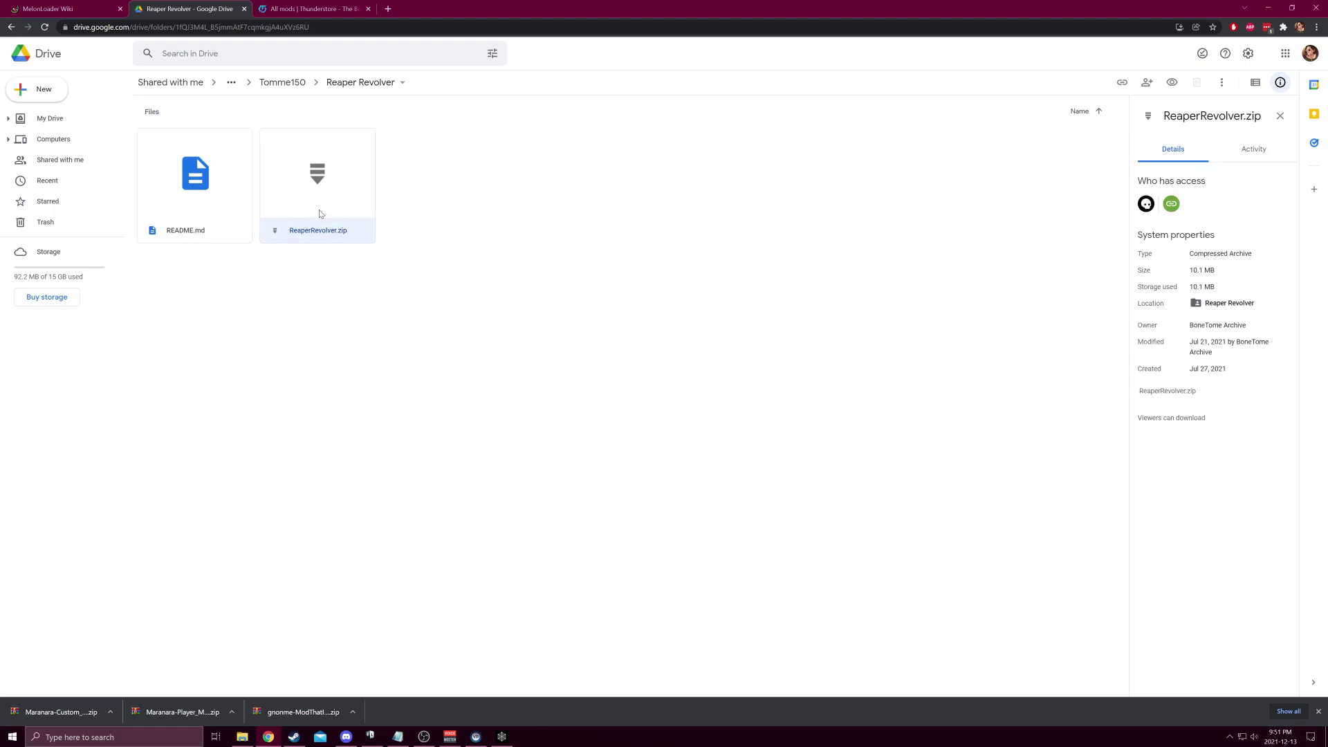
{"action": "right_click", "coordinate": [319, 213]}
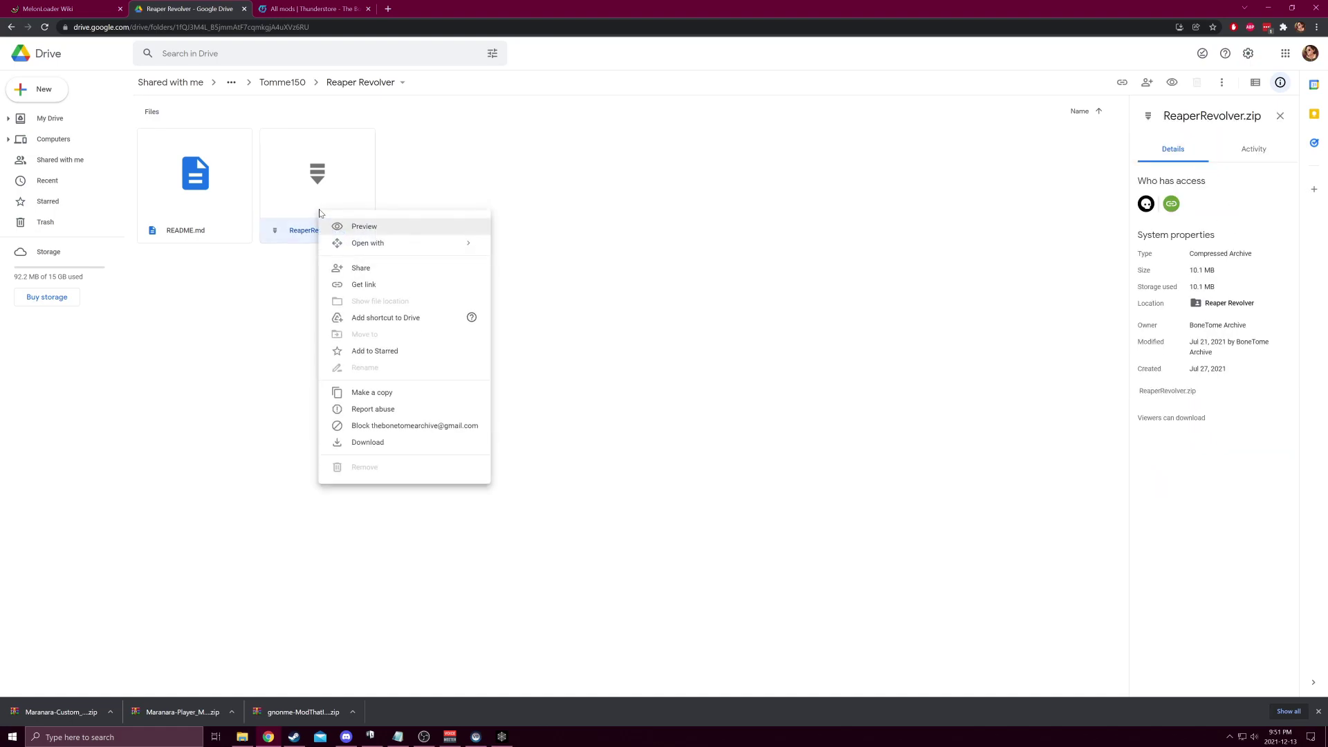
{"action": "left_click", "coordinate": [379, 446]}
{"action": "key", "text": "ctrl+Tab"}
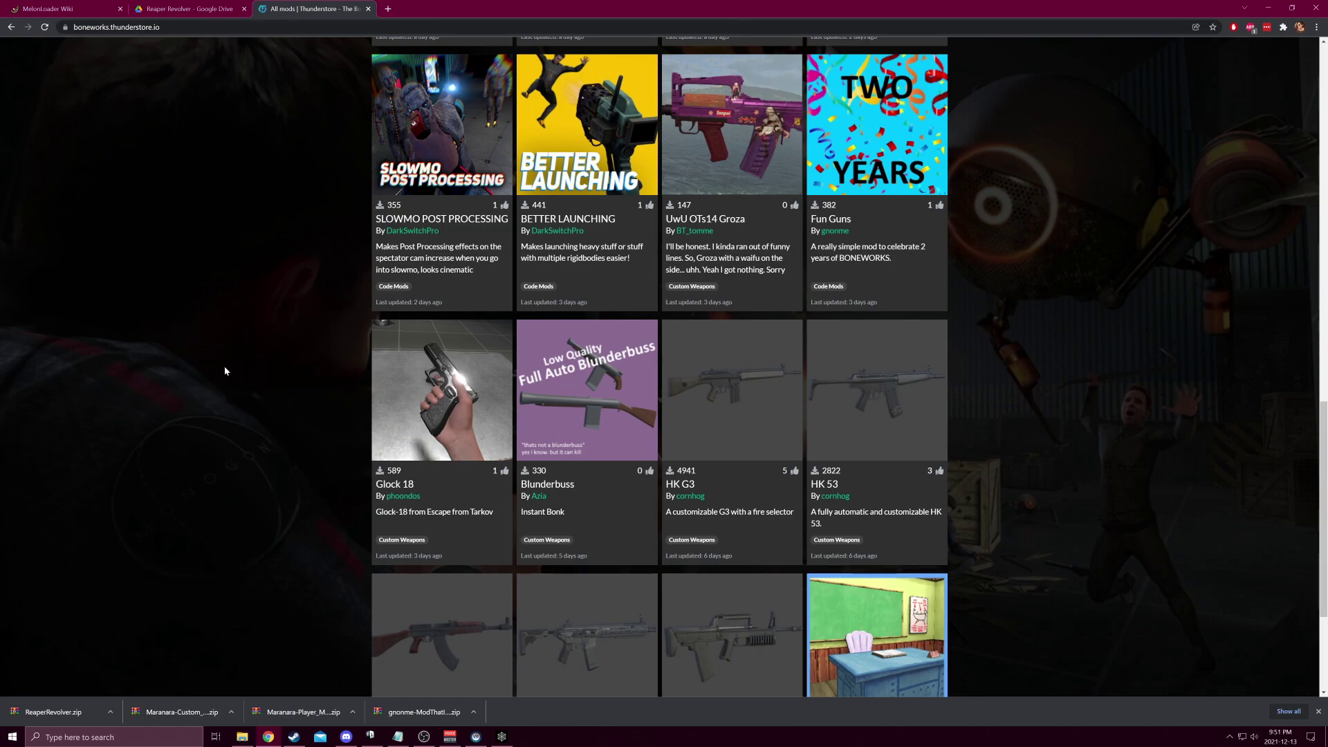
Download the Glock 18 weapon zip and the Classic Spiderman player model zip.
{"action": "left_click", "coordinate": [432, 424]}
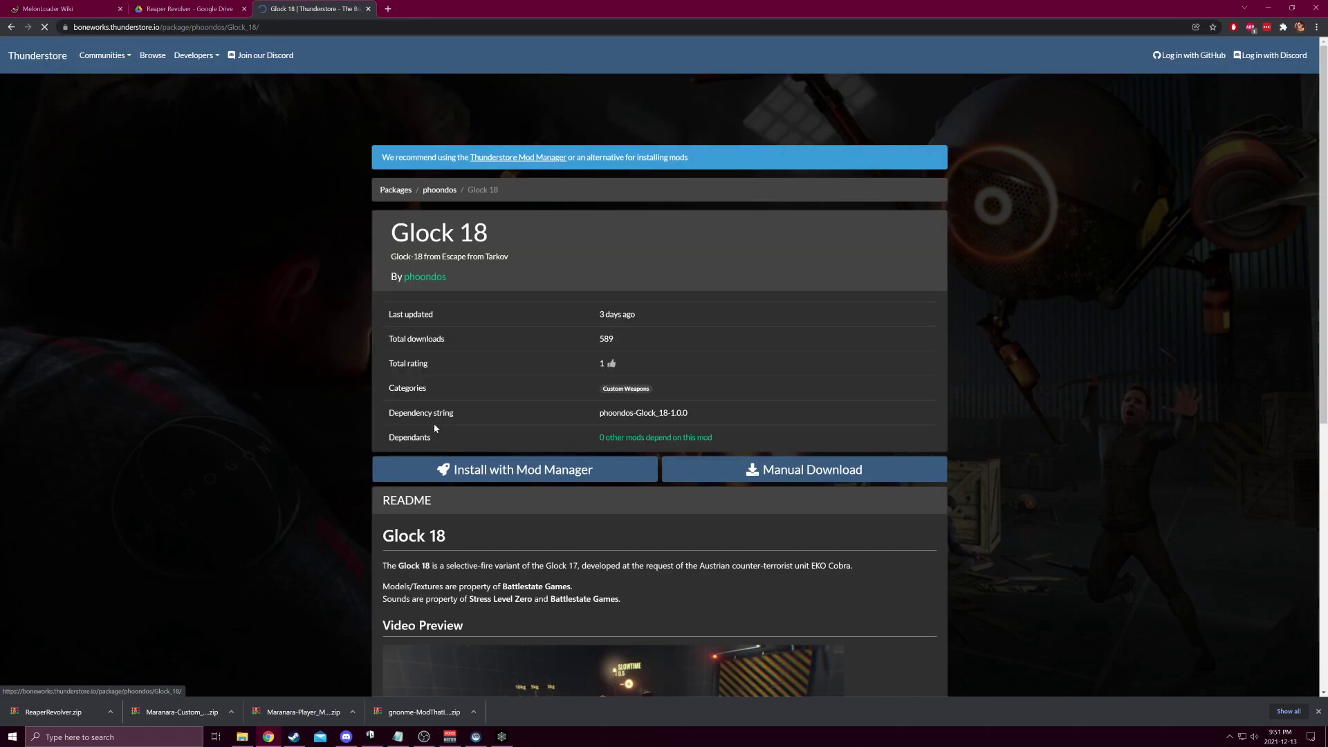
{"action": "left_click", "coordinate": [754, 481]}
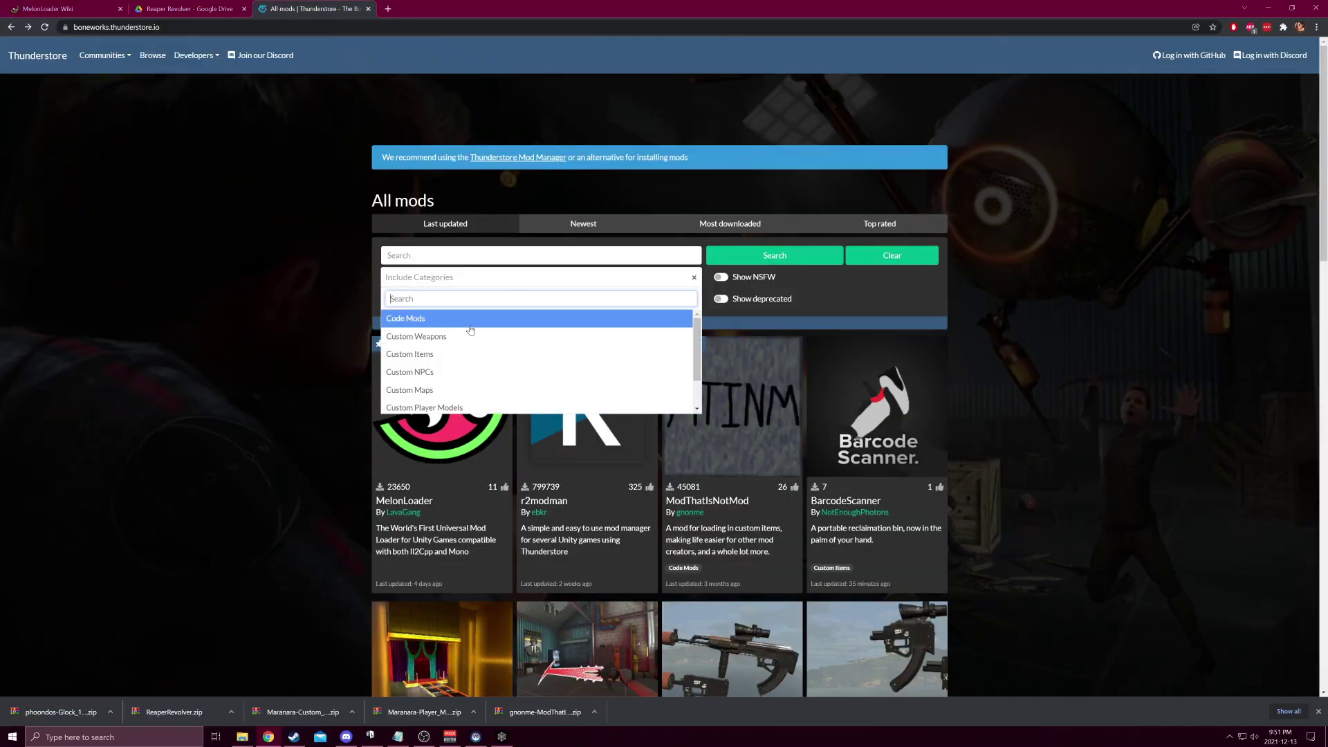
{"action": "scroll", "coordinate": [473, 323], "scroll_direction": "down", "scroll_amount": 2}
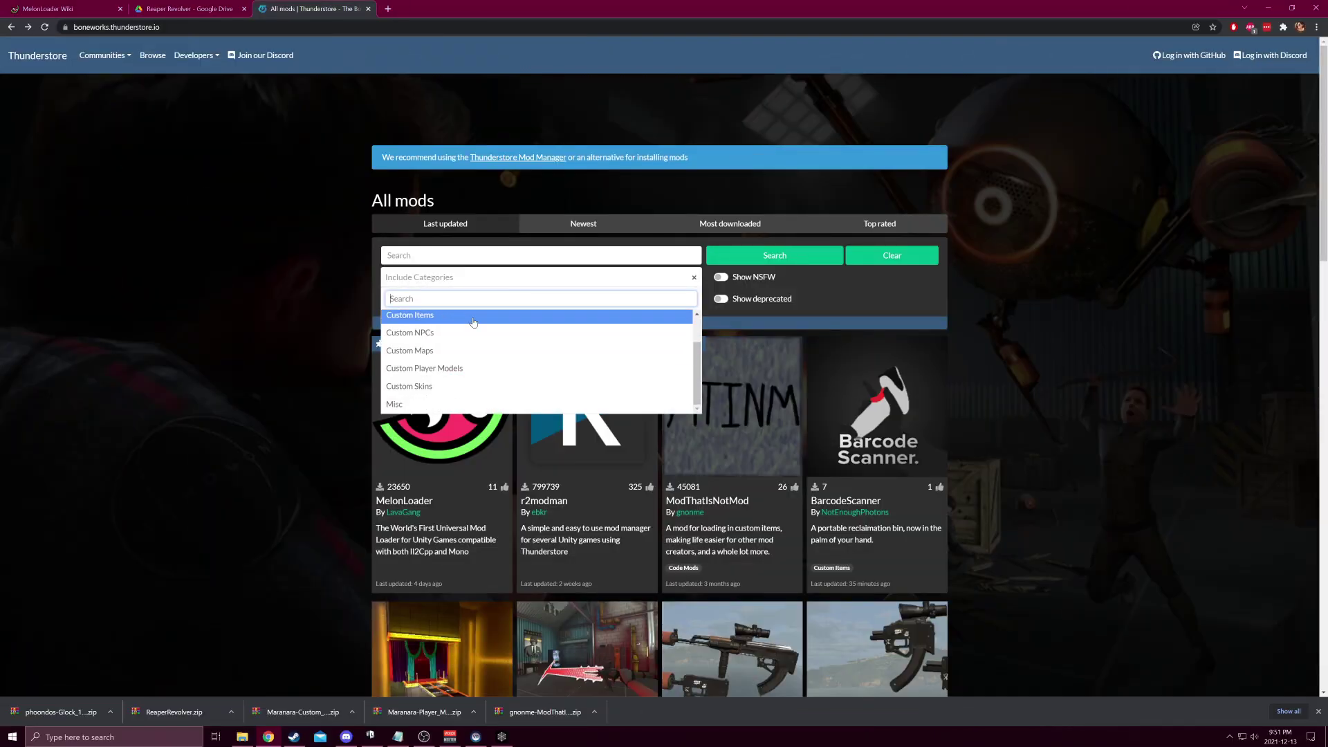
{"action": "left_click", "coordinate": [475, 369]}
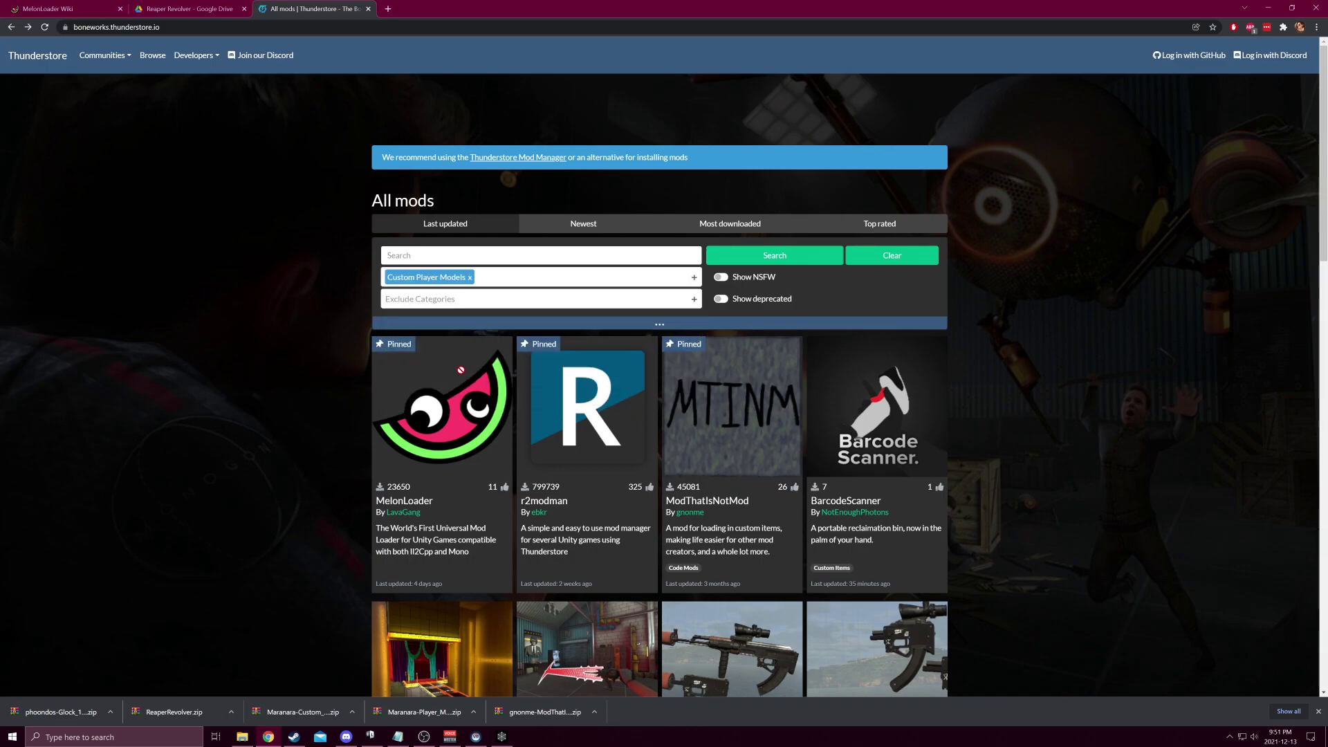
{"action": "left_click", "coordinate": [768, 256]}
{"action": "scroll", "coordinate": [536, 615], "scroll_direction": "down", "scroll_amount": 10}
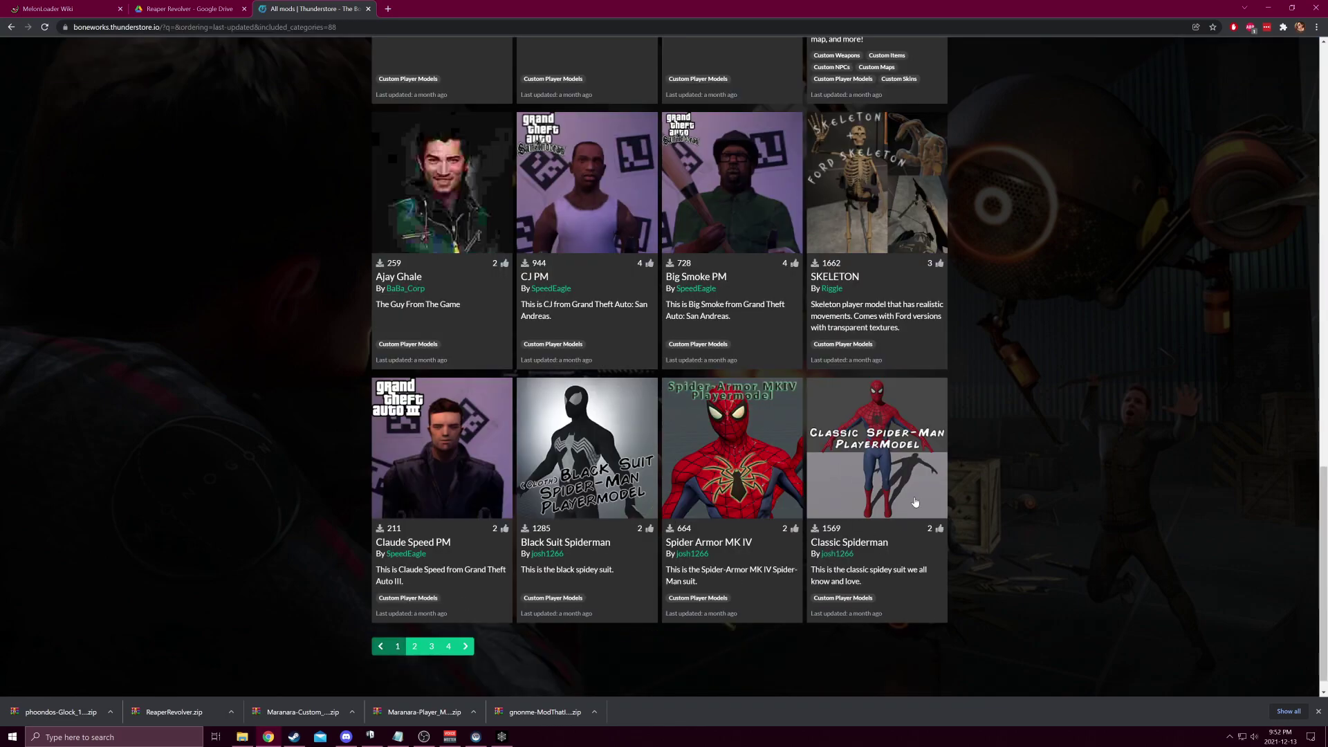
{"action": "left_click", "coordinate": [857, 444]}
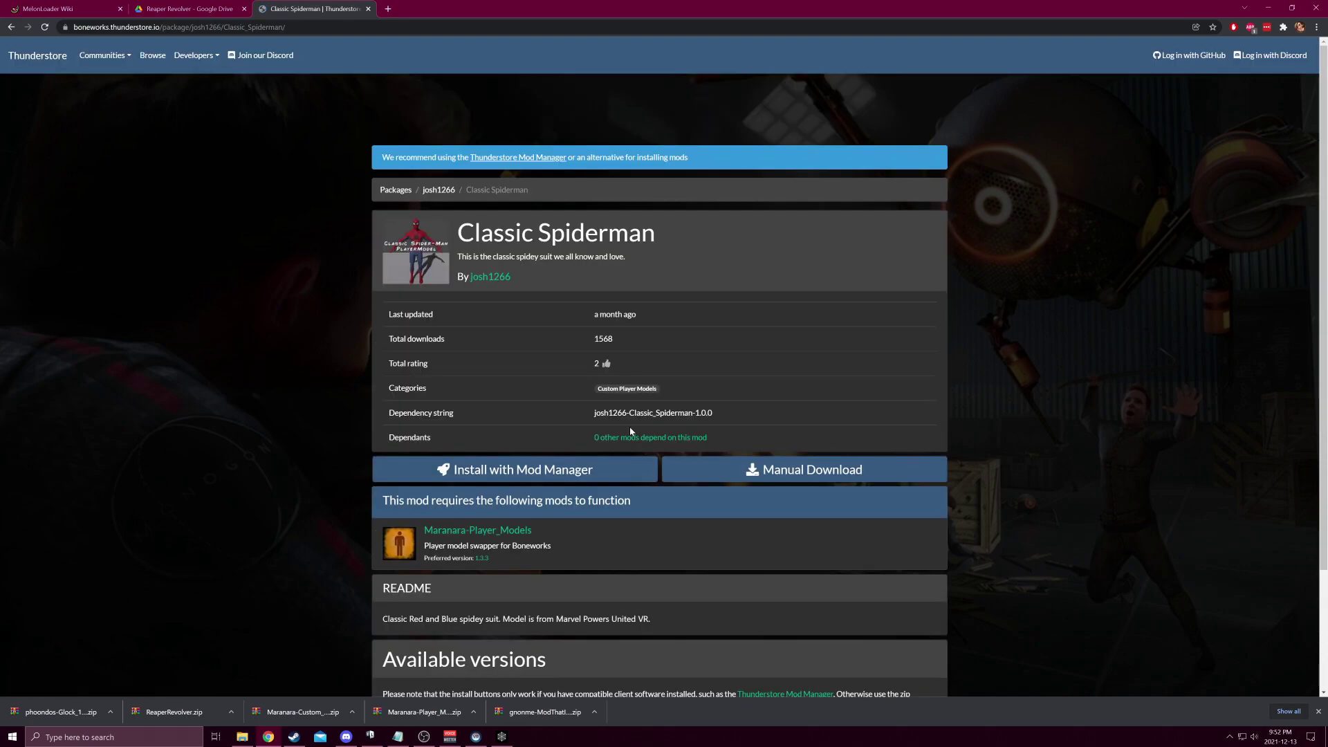
{"action": "left_click", "coordinate": [728, 480]}
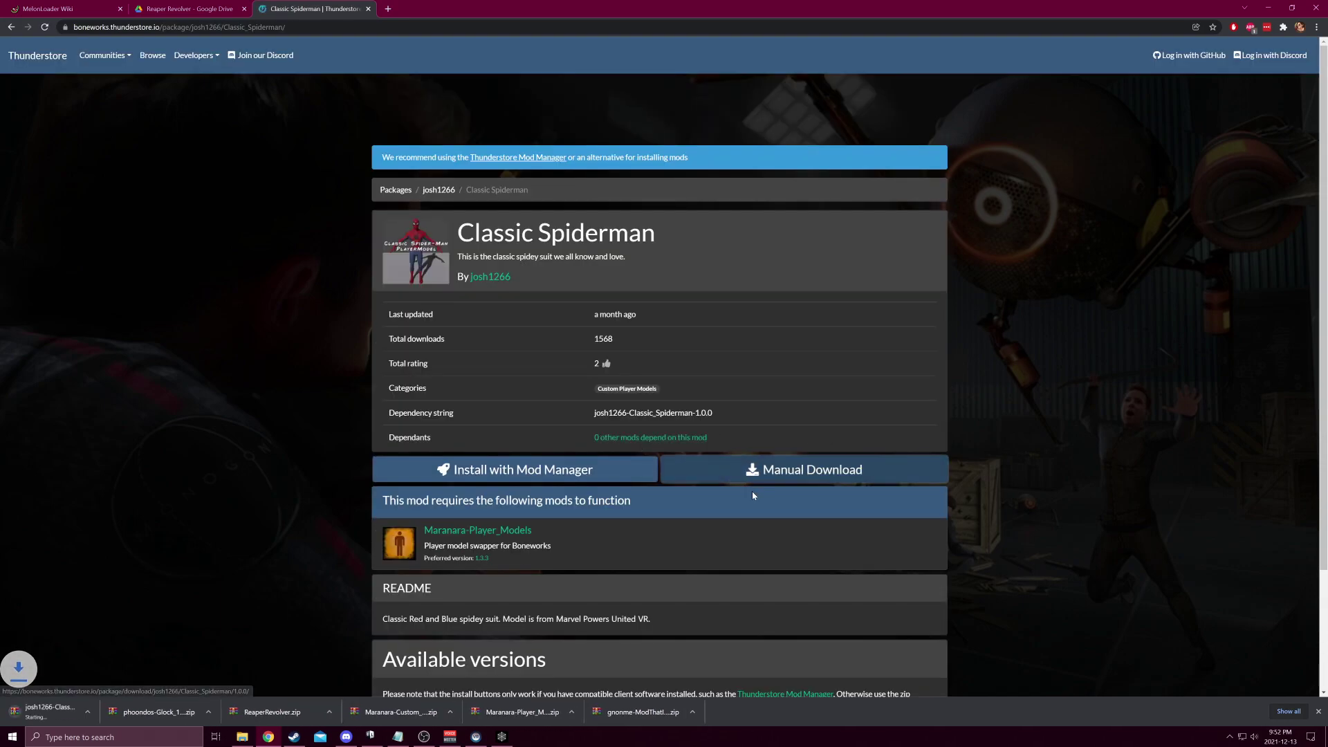
Download the Hijacked map zip from the Custom Maps listing.
{"action": "key", "text": "alt+Left"}
{"action": "left_click", "coordinate": [734, 260]}
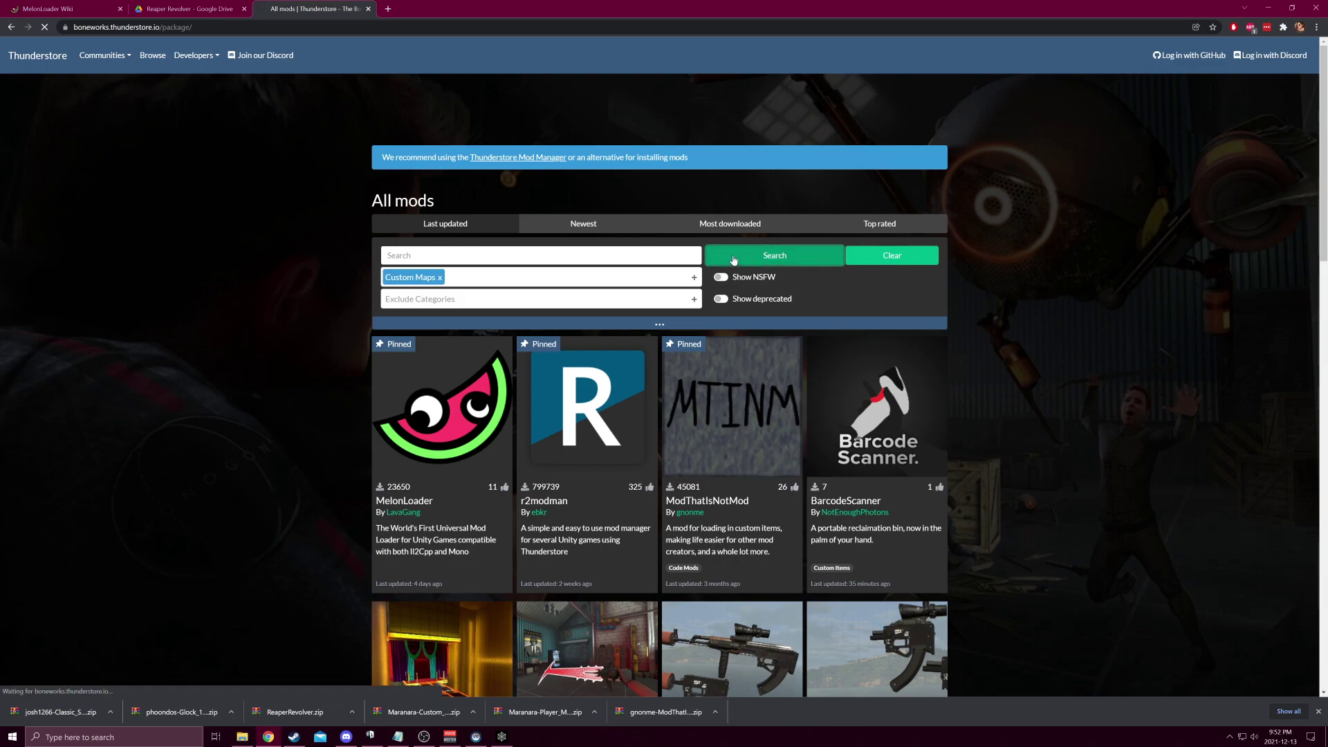
{"action": "scroll", "coordinate": [402, 548], "scroll_direction": "down", "scroll_amount": 2}
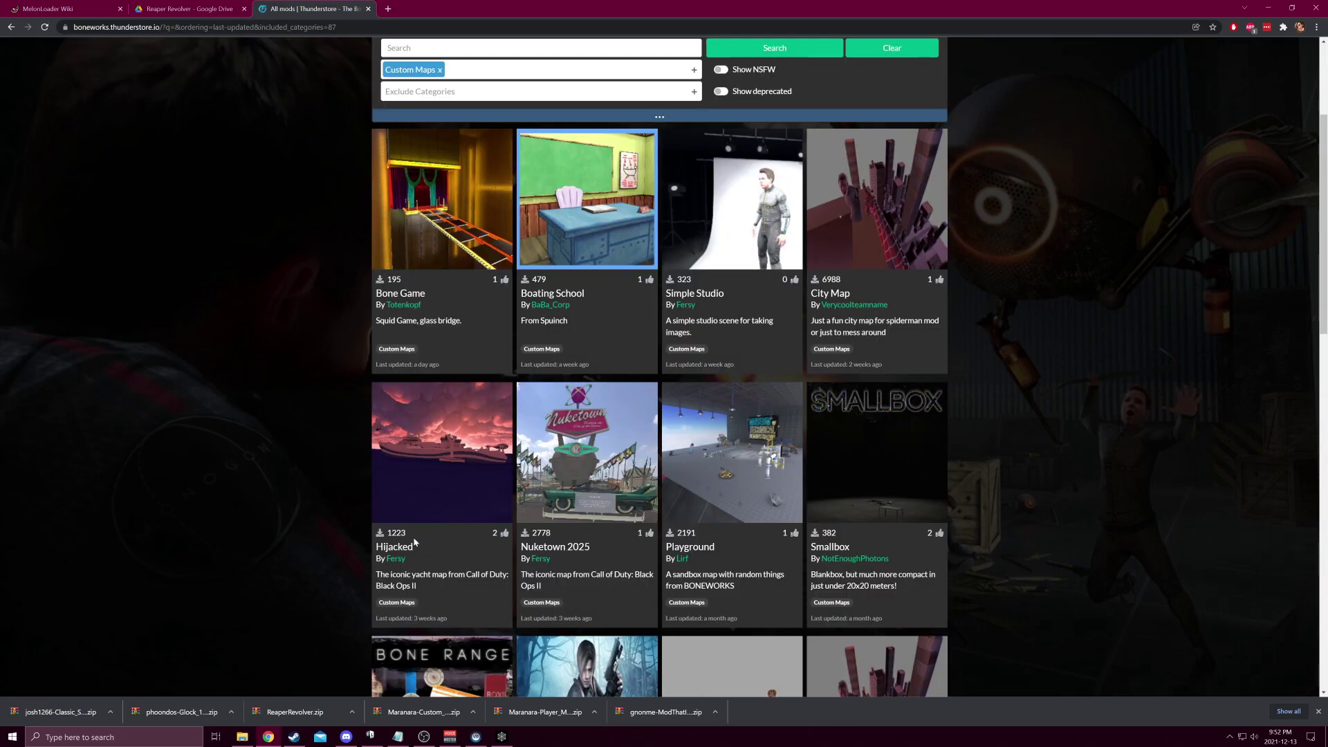
{"action": "left_click", "coordinate": [420, 504]}
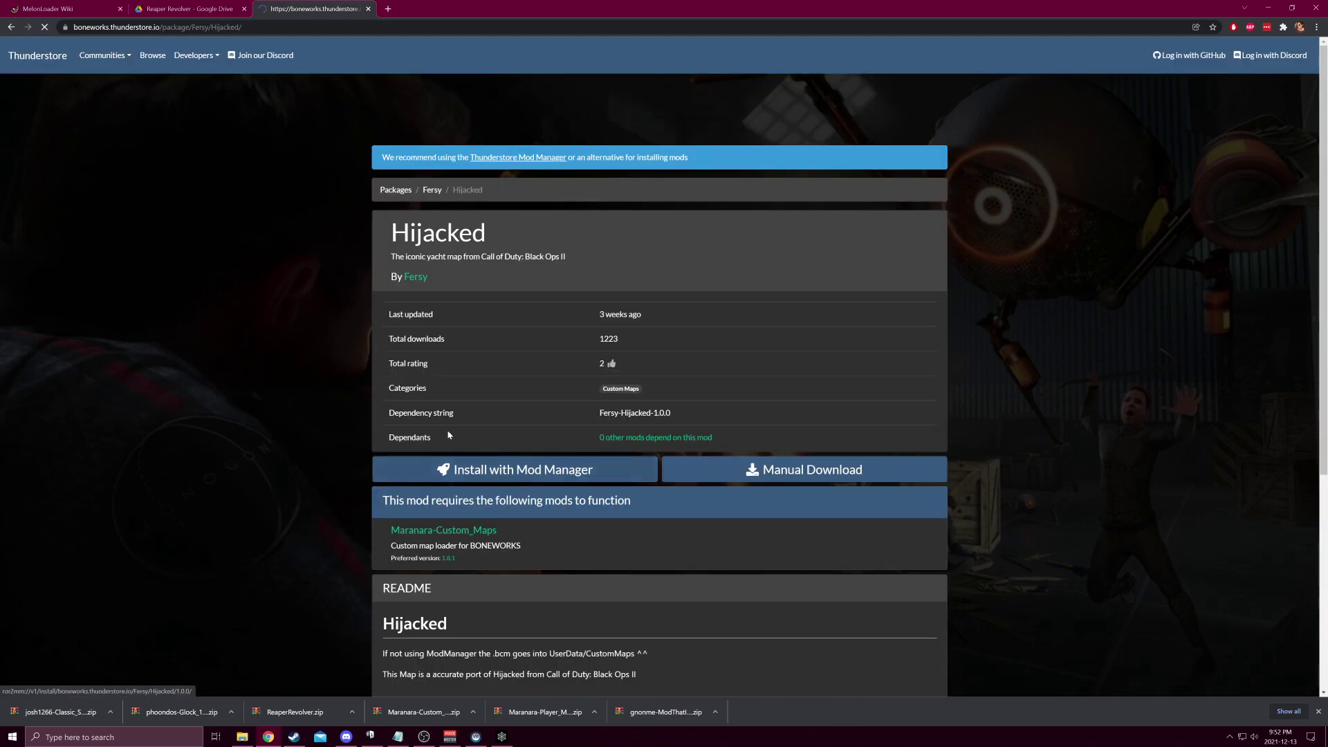
{"action": "left_click", "coordinate": [800, 473]}
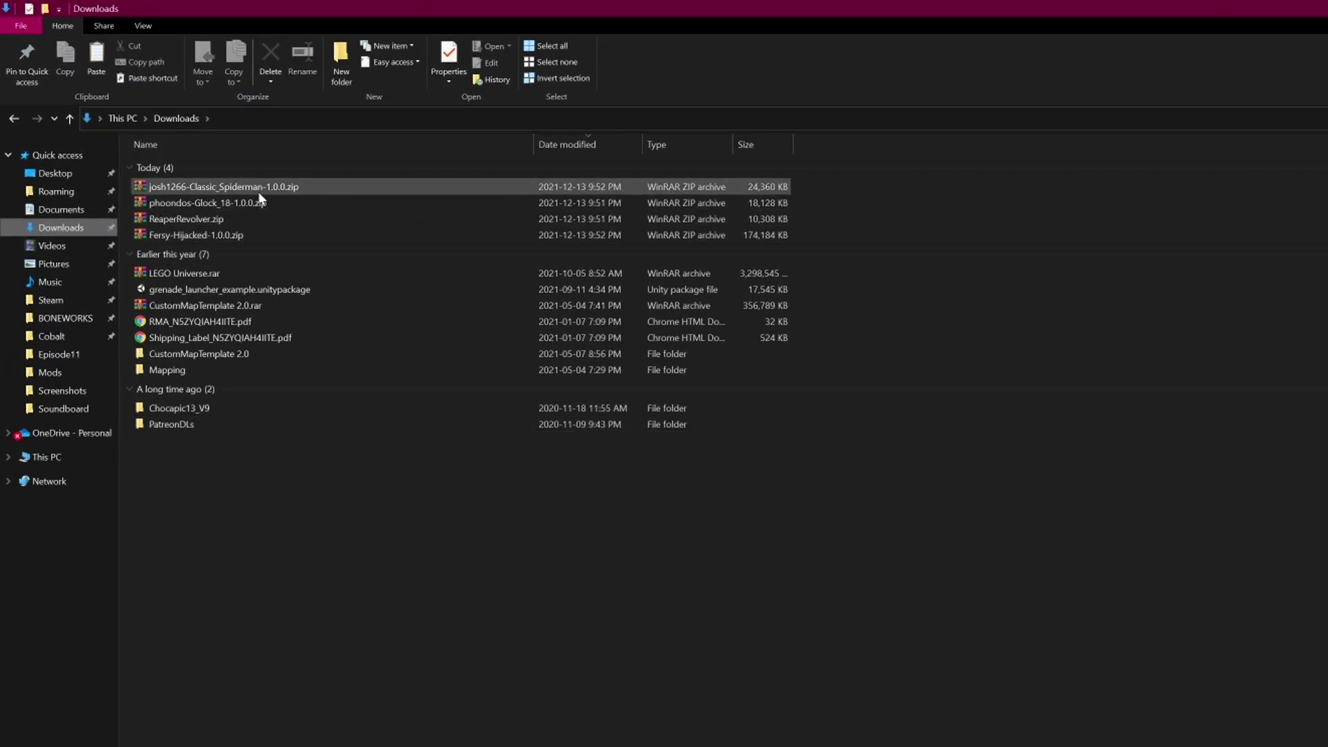
Extract all four zips with WinRAR into one folder, replacing existing files, then delete the zips.
{"action": "left_click", "coordinate": [255, 189]}
{"action": "left_click", "coordinate": [254, 233], "text": "shift"}
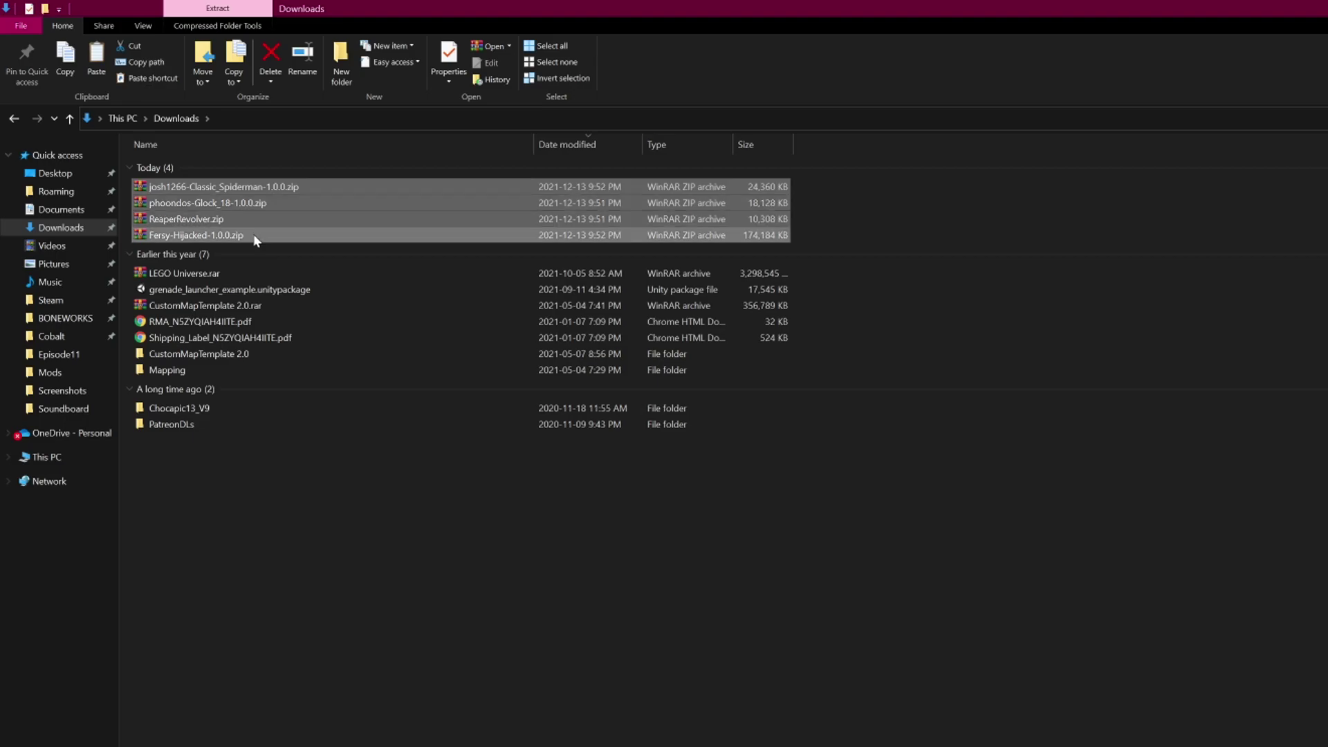
{"action": "right_click", "coordinate": [224, 209]}
{"action": "left_click", "coordinate": [310, 303]}
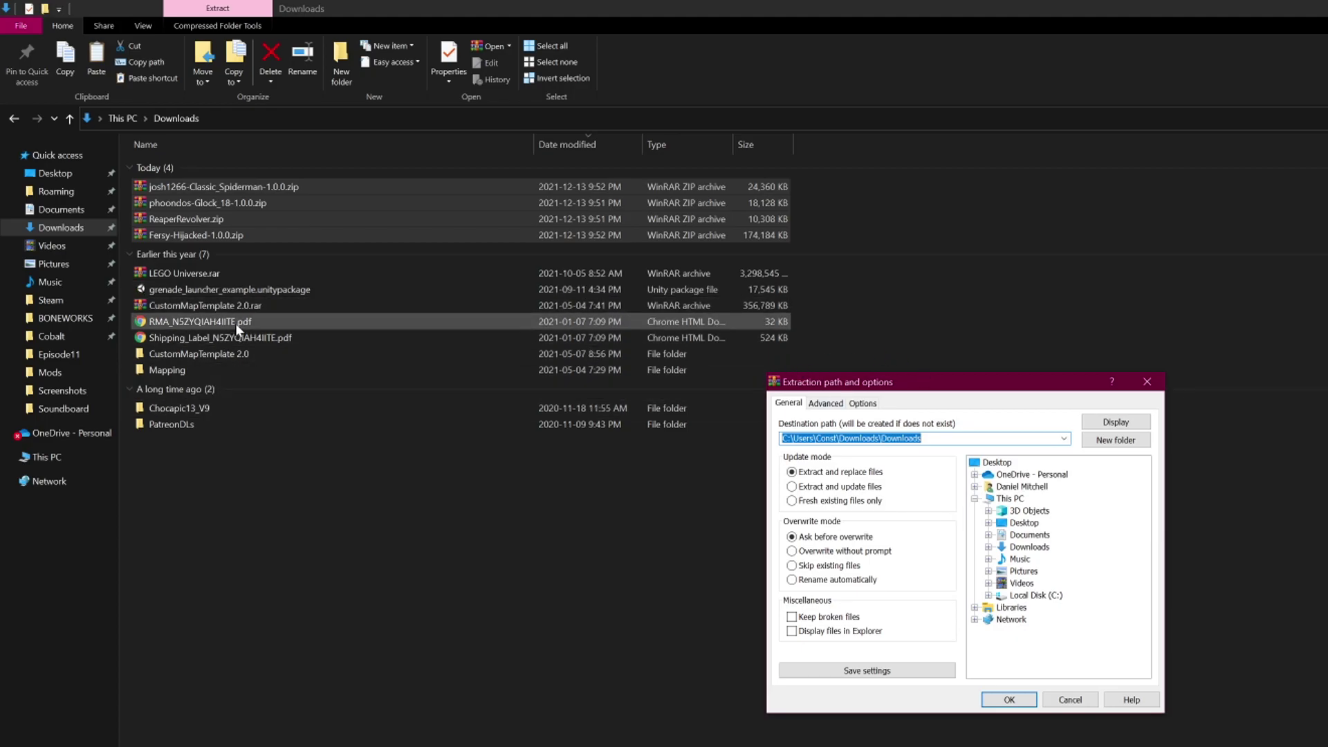
{"action": "key", "text": "Return"}
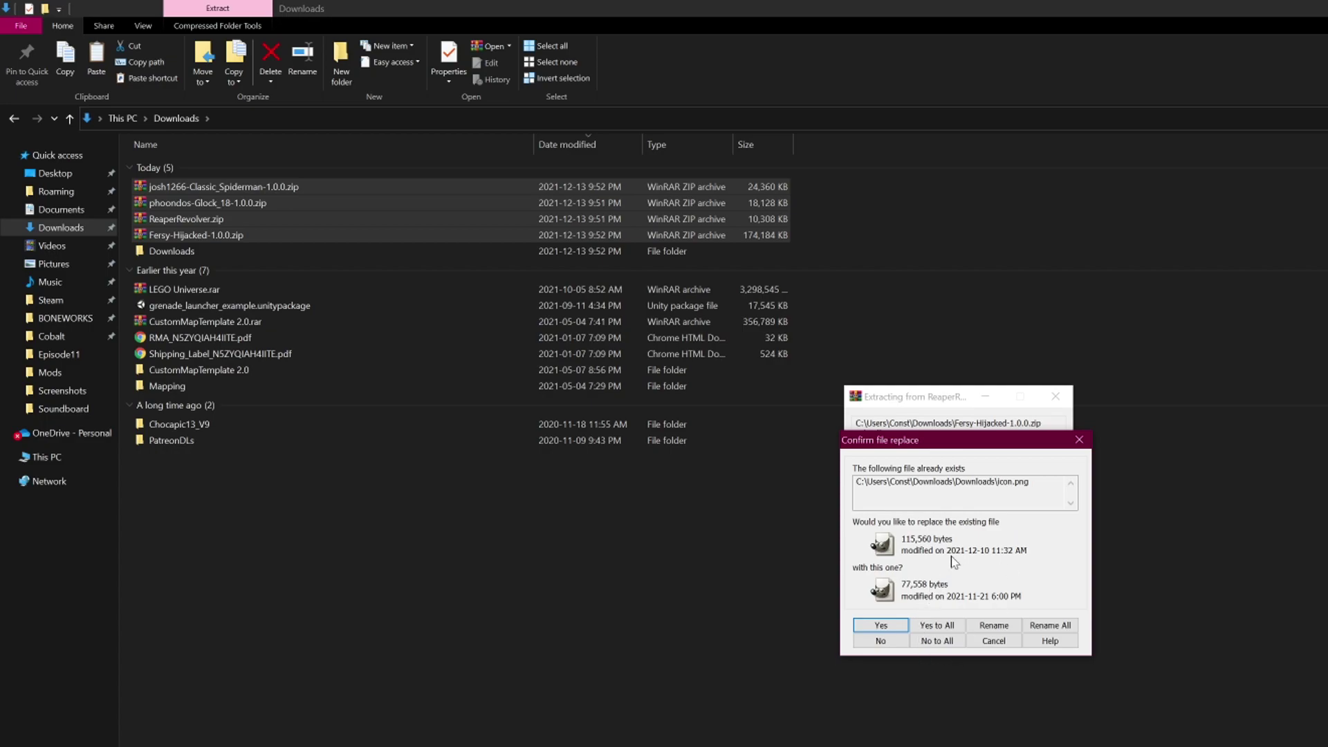
{"action": "left_click", "coordinate": [936, 642]}
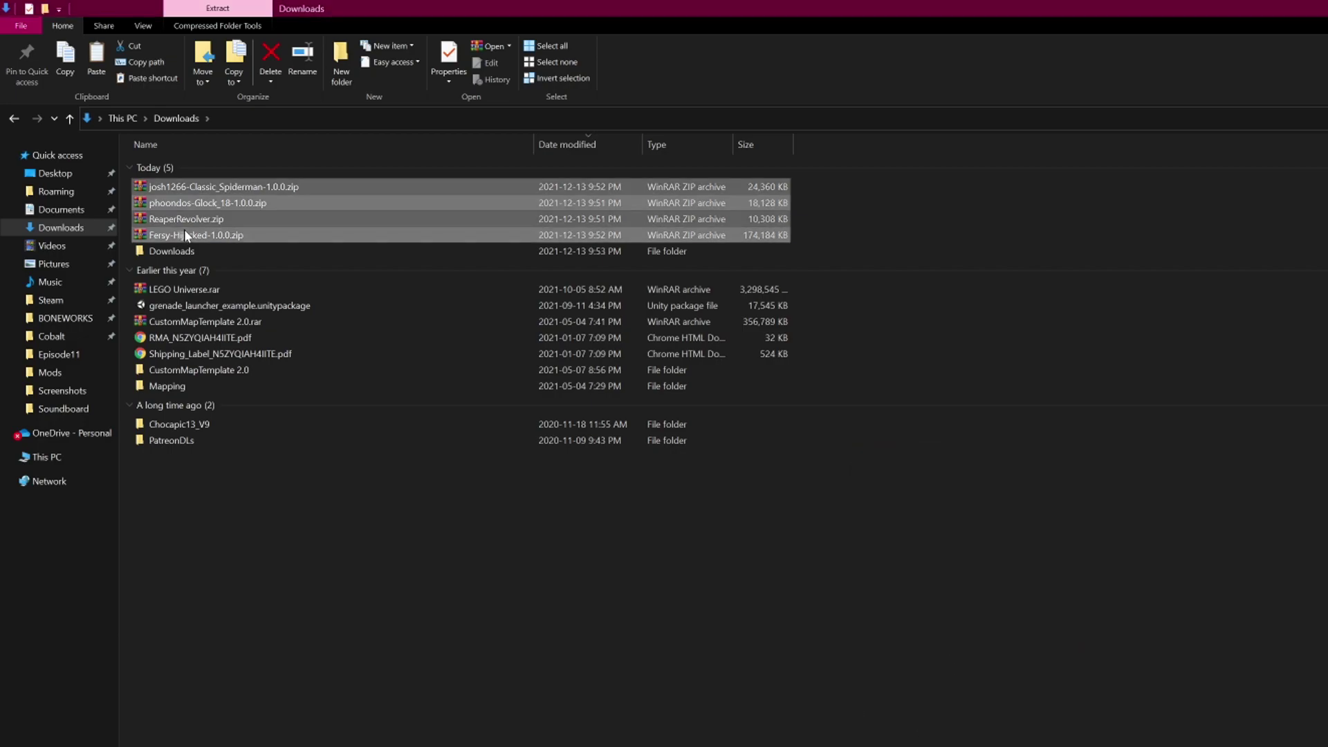
{"action": "key", "text": "Delete"}
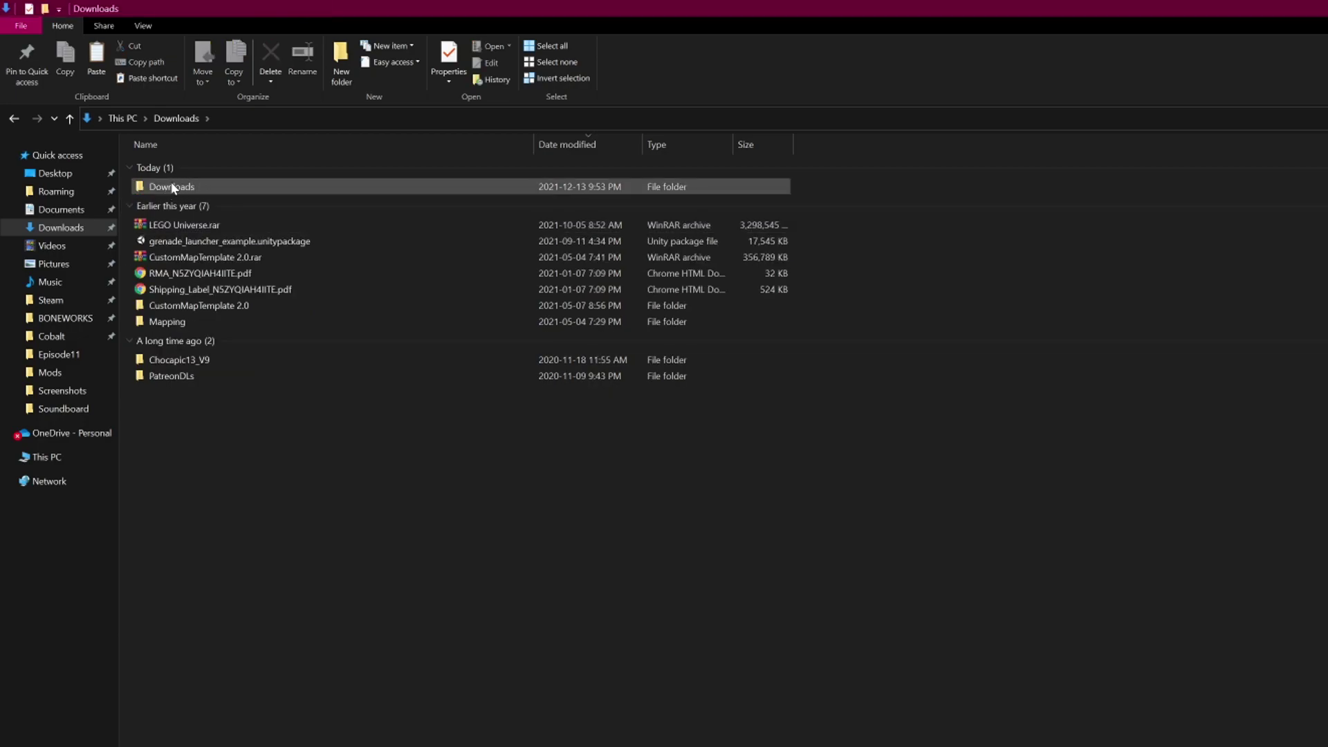
Move both Spider-Man .body files into BONEWORKS UserData\PlayerModels.
{"action": "double_click", "coordinate": [172, 188]}
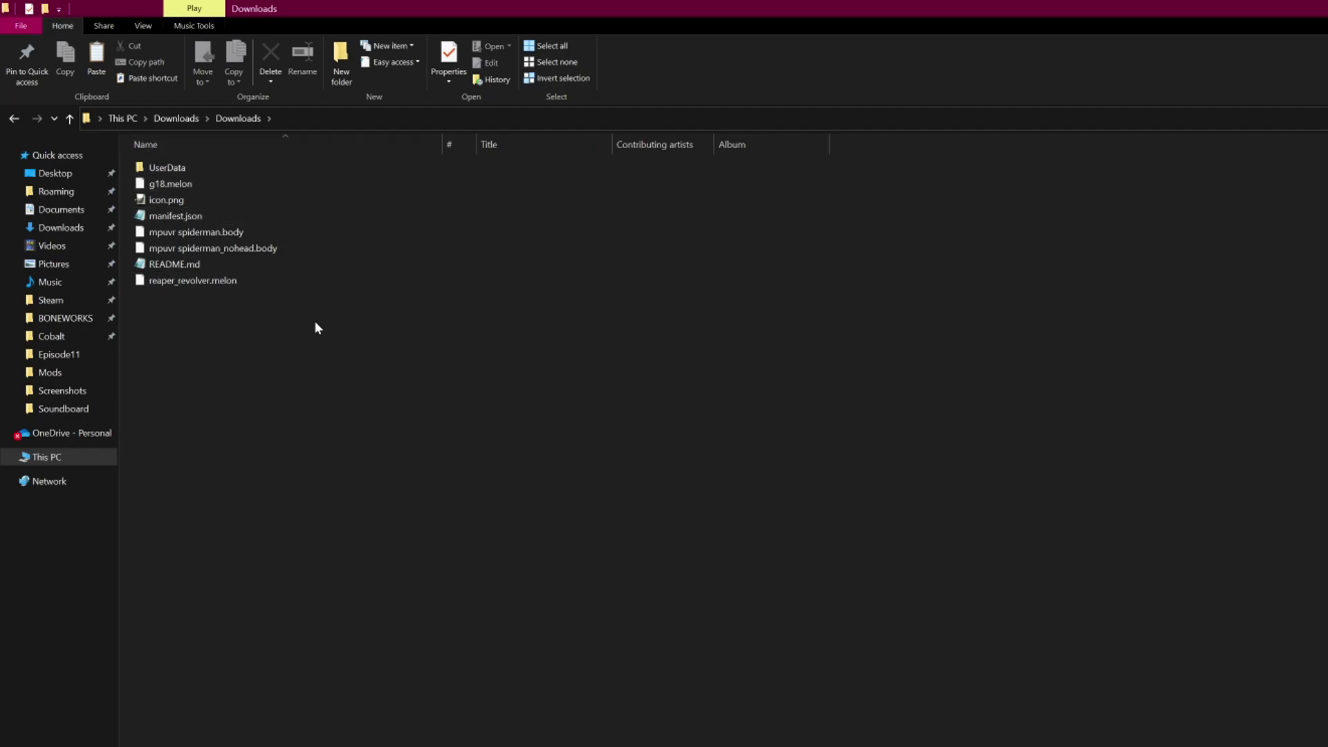
{"action": "left_click", "coordinate": [243, 239]}
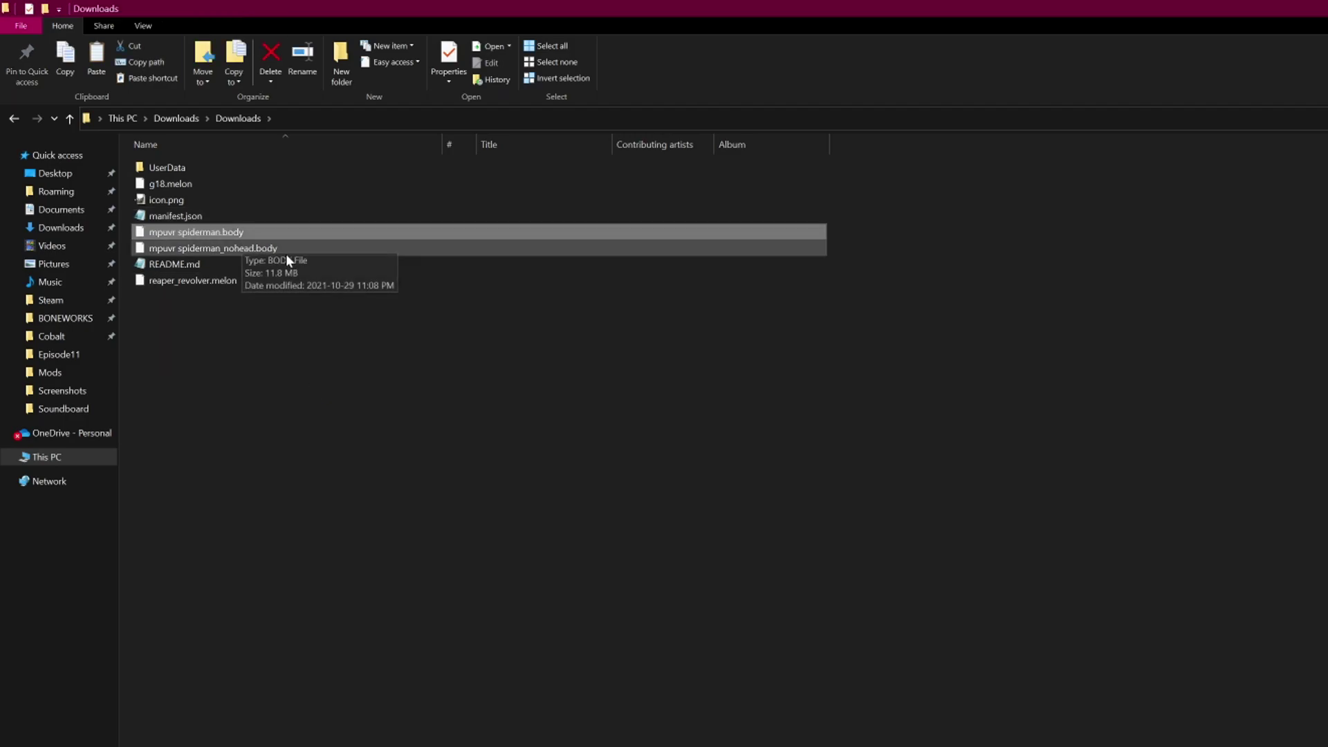
{"action": "left_click", "coordinate": [289, 254], "text": "shift"}
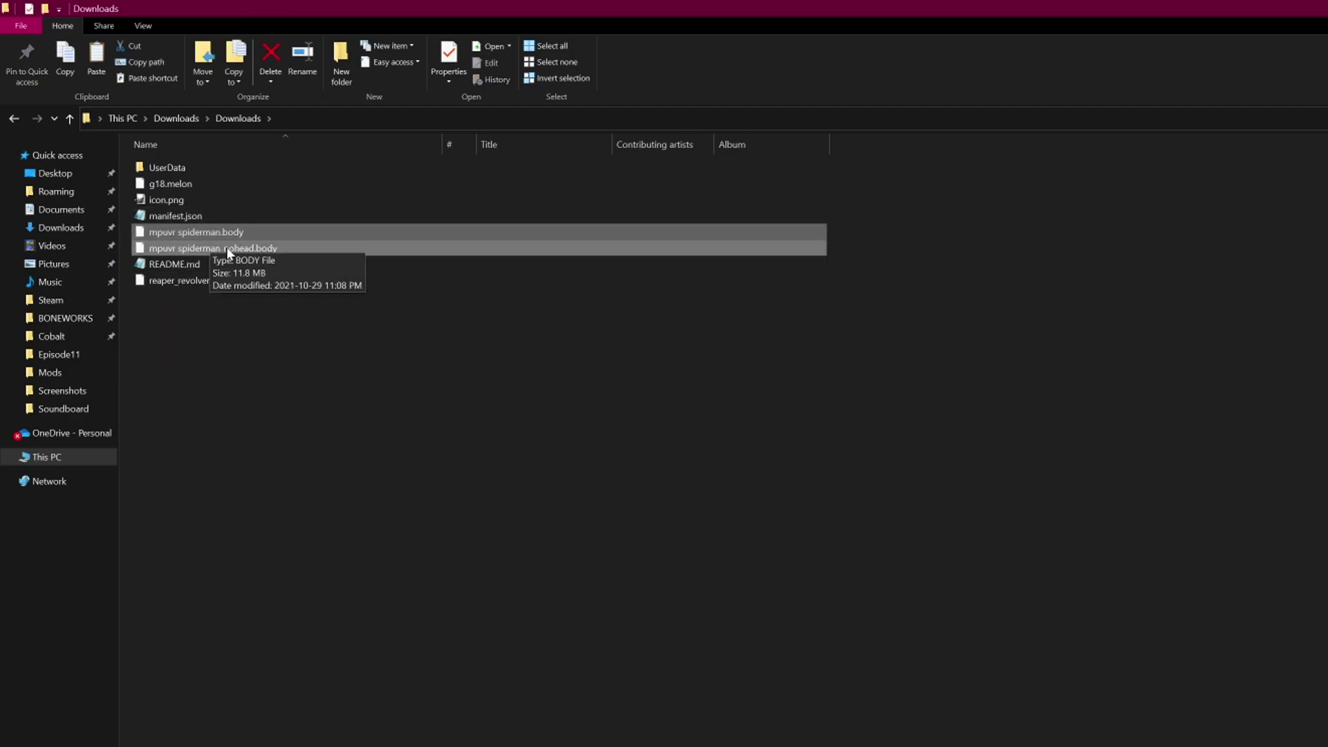
{"action": "left_click", "coordinate": [65, 318]}
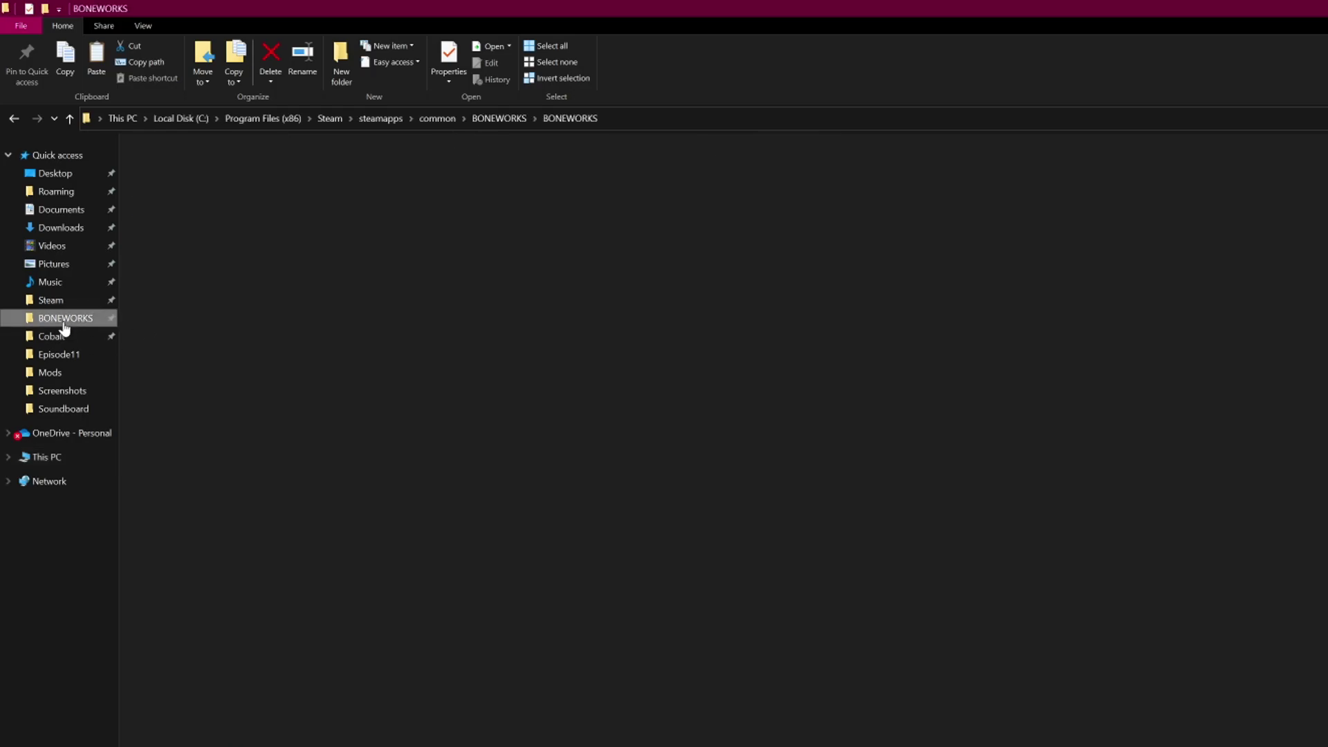
{"action": "double_click", "coordinate": [200, 230]}
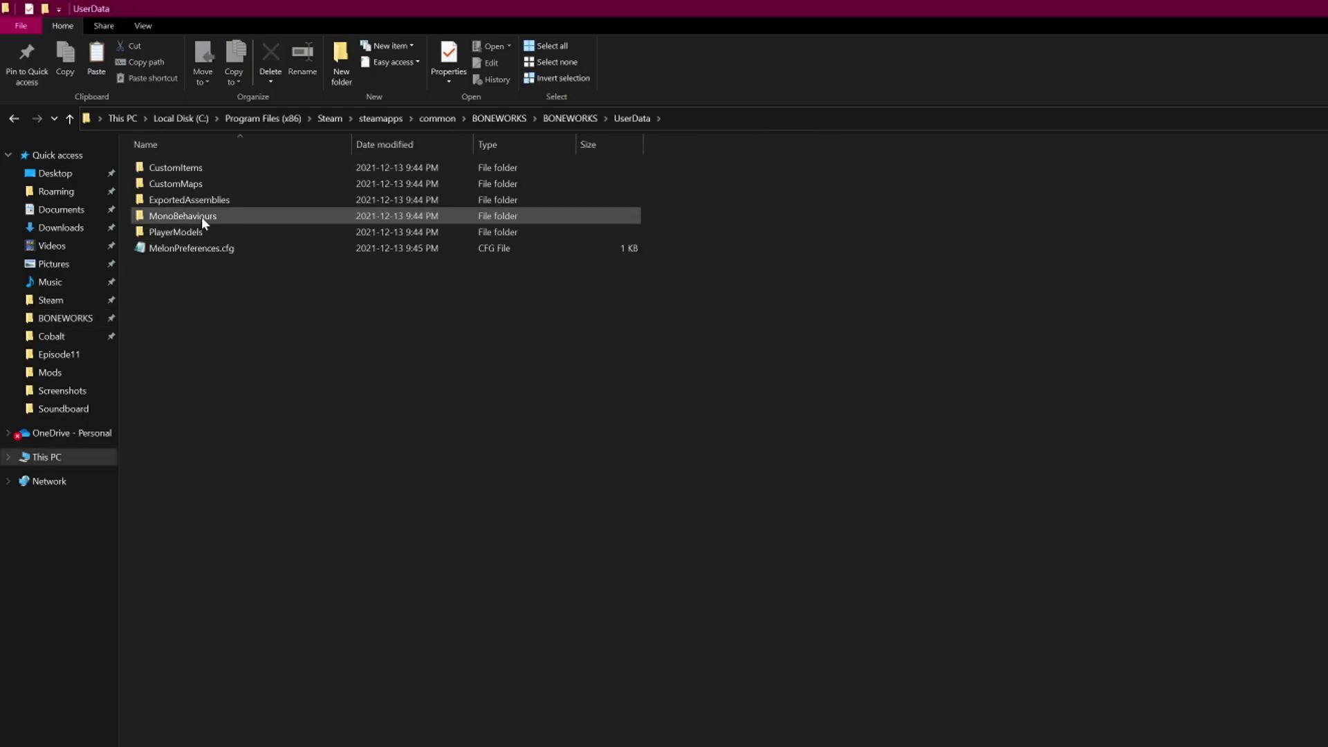
{"action": "double_click", "coordinate": [205, 231]}
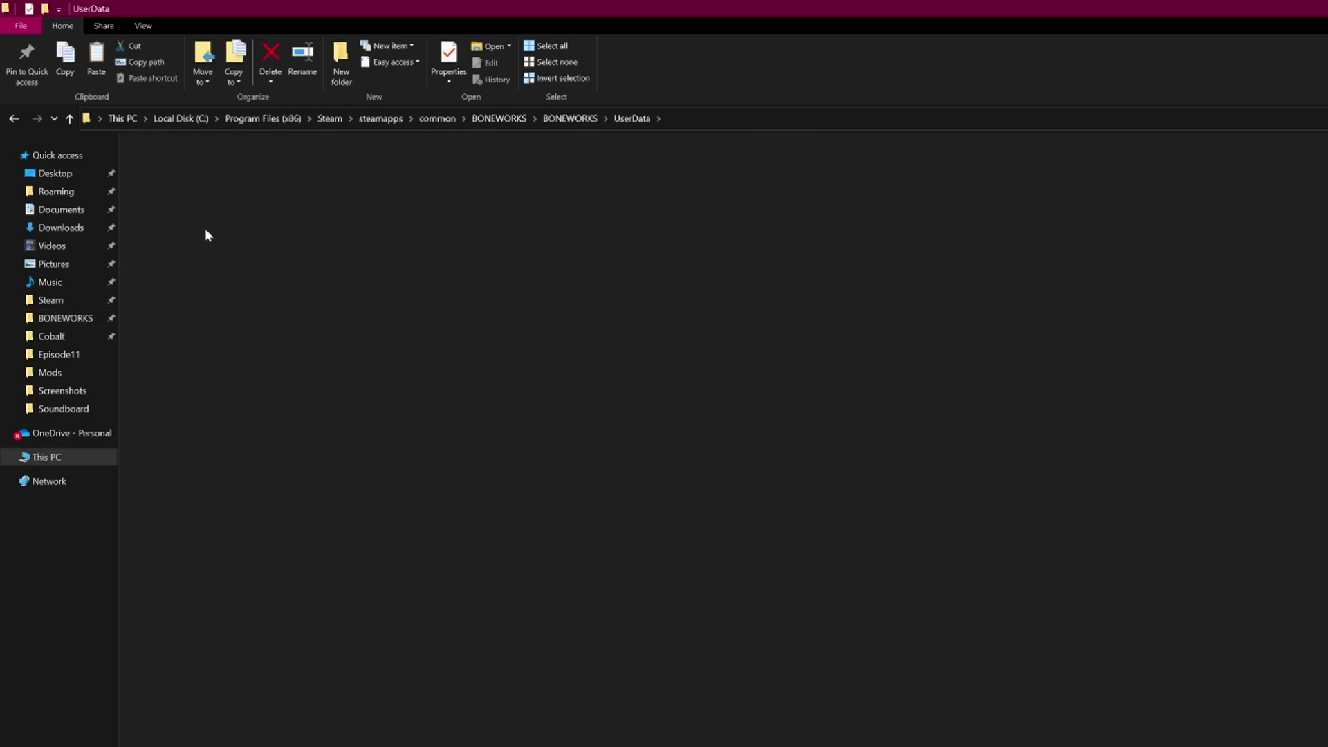
{"action": "key", "text": "ctrl+v"}
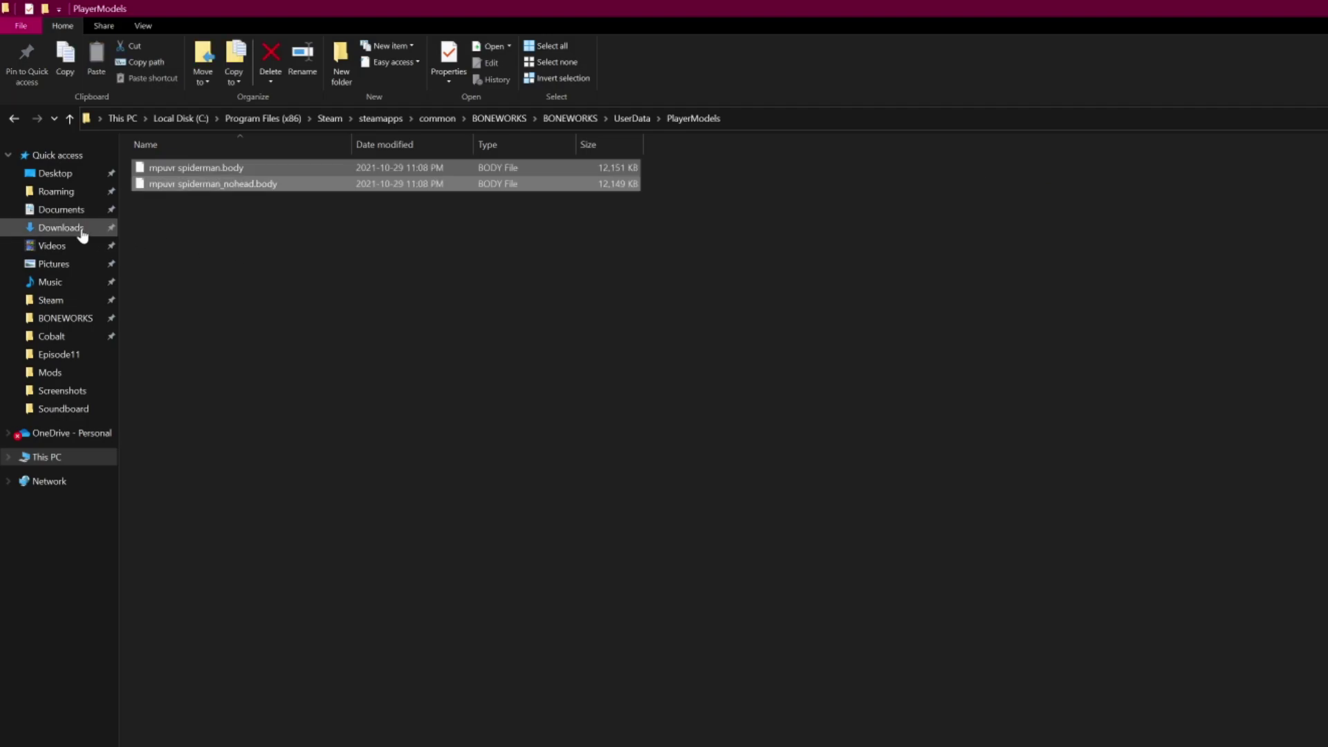
Move reaper_revolver.melon and g18.melon into BONEWORKS UserData\CustomItems.
{"action": "left_click", "coordinate": [73, 232]}
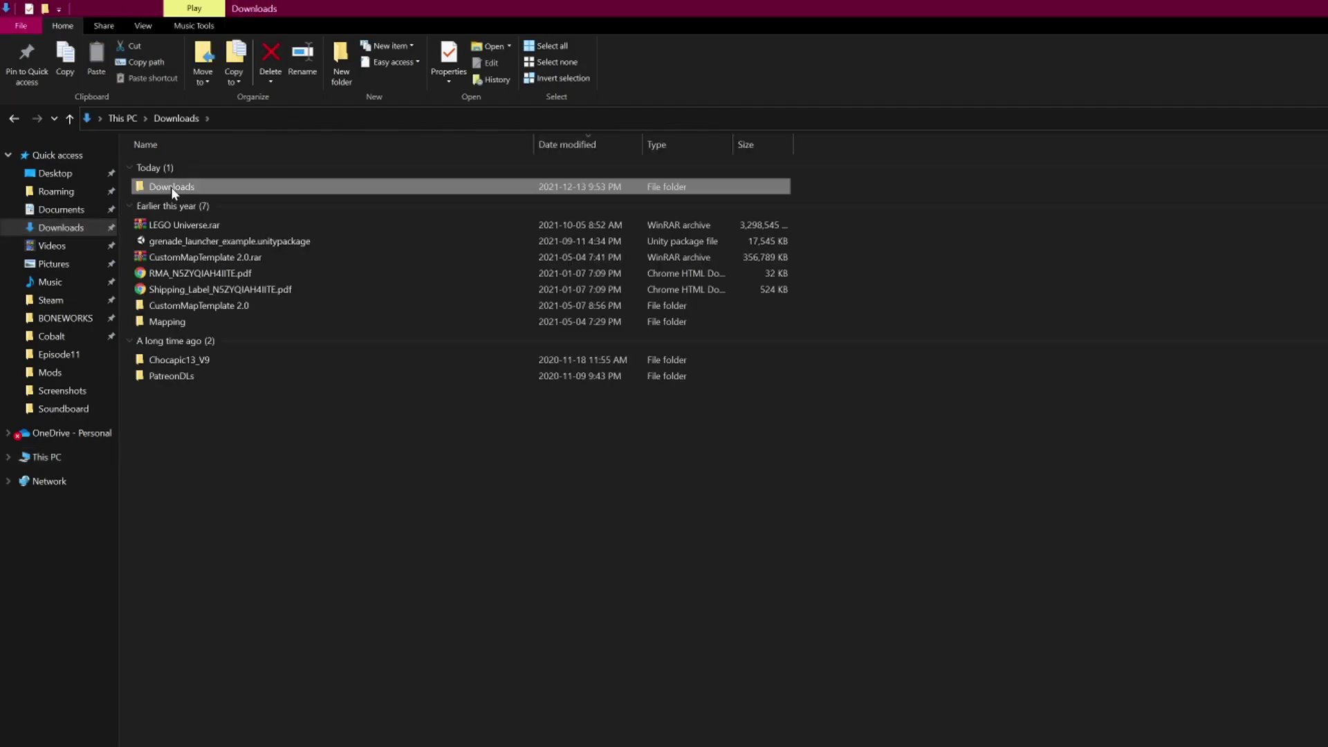
{"action": "double_click", "coordinate": [171, 186]}
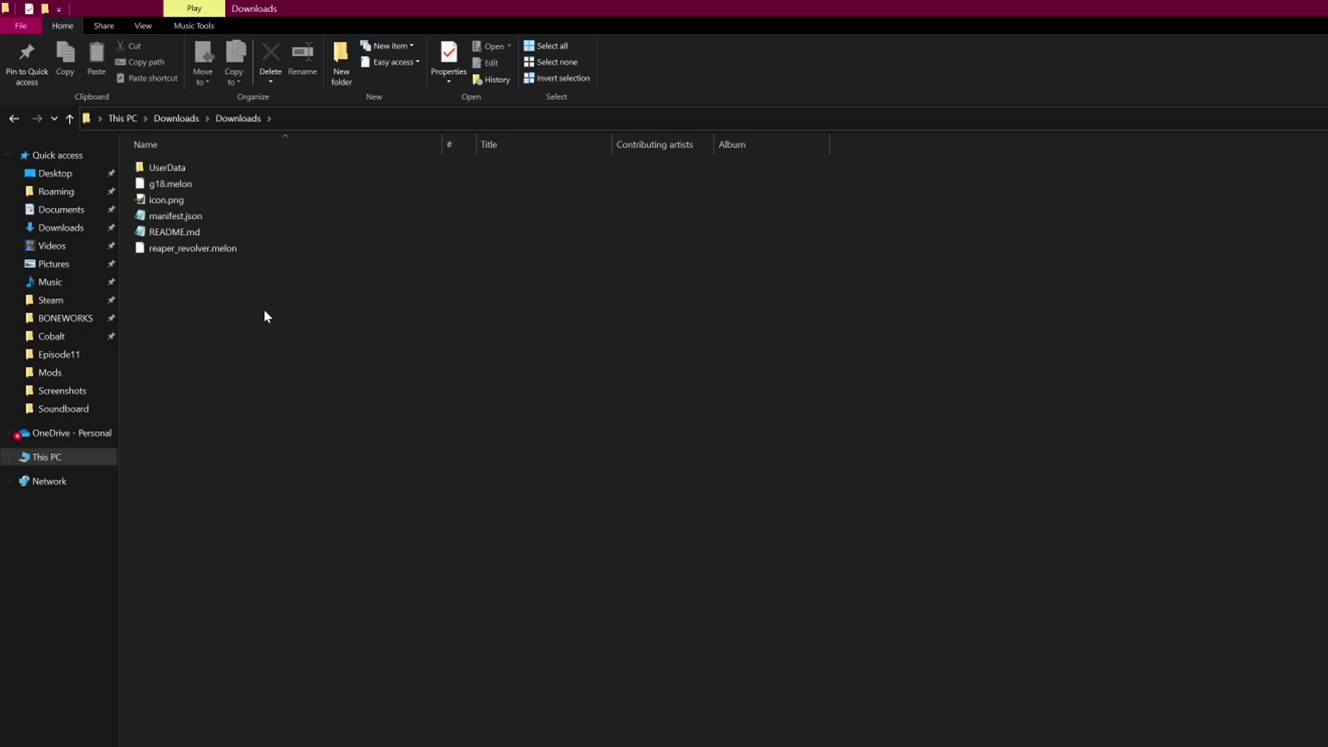
{"action": "left_click", "coordinate": [223, 248]}
{"action": "left_click", "coordinate": [215, 187], "text": "ctrl"}
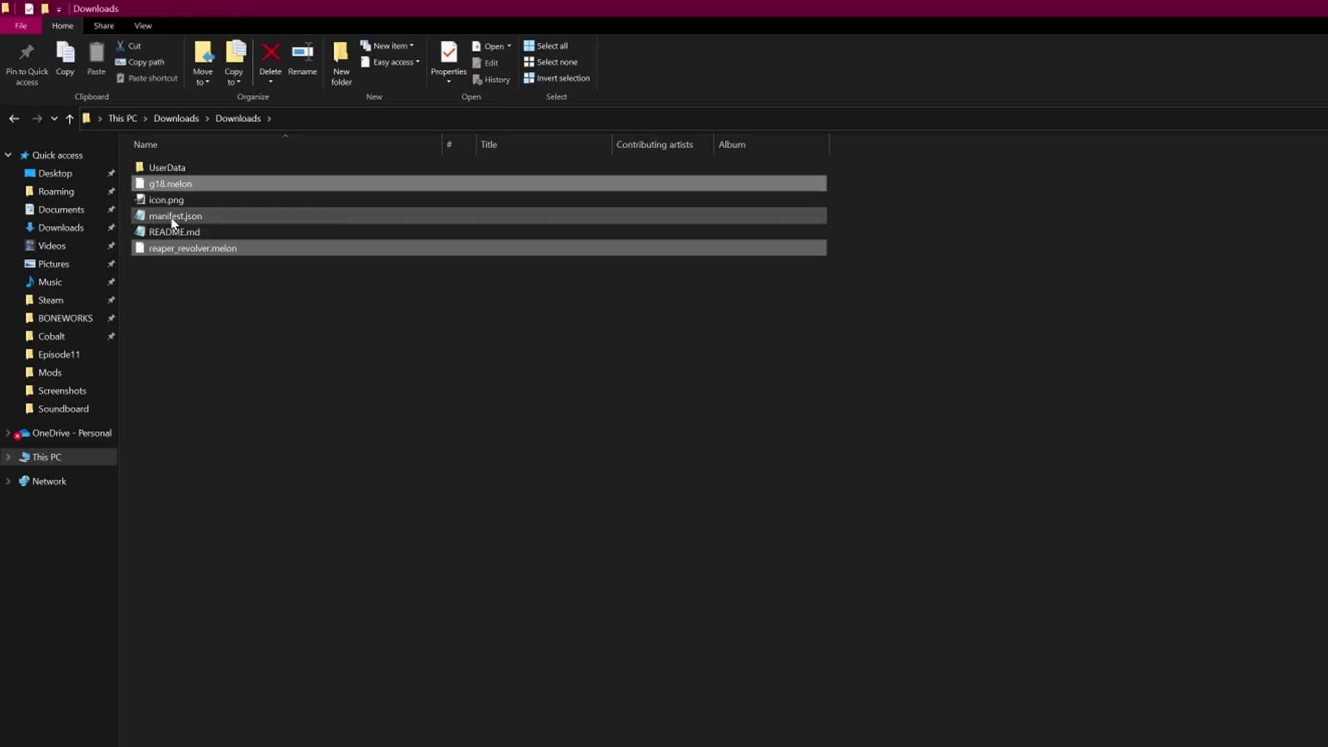
{"action": "left_click", "coordinate": [57, 325]}
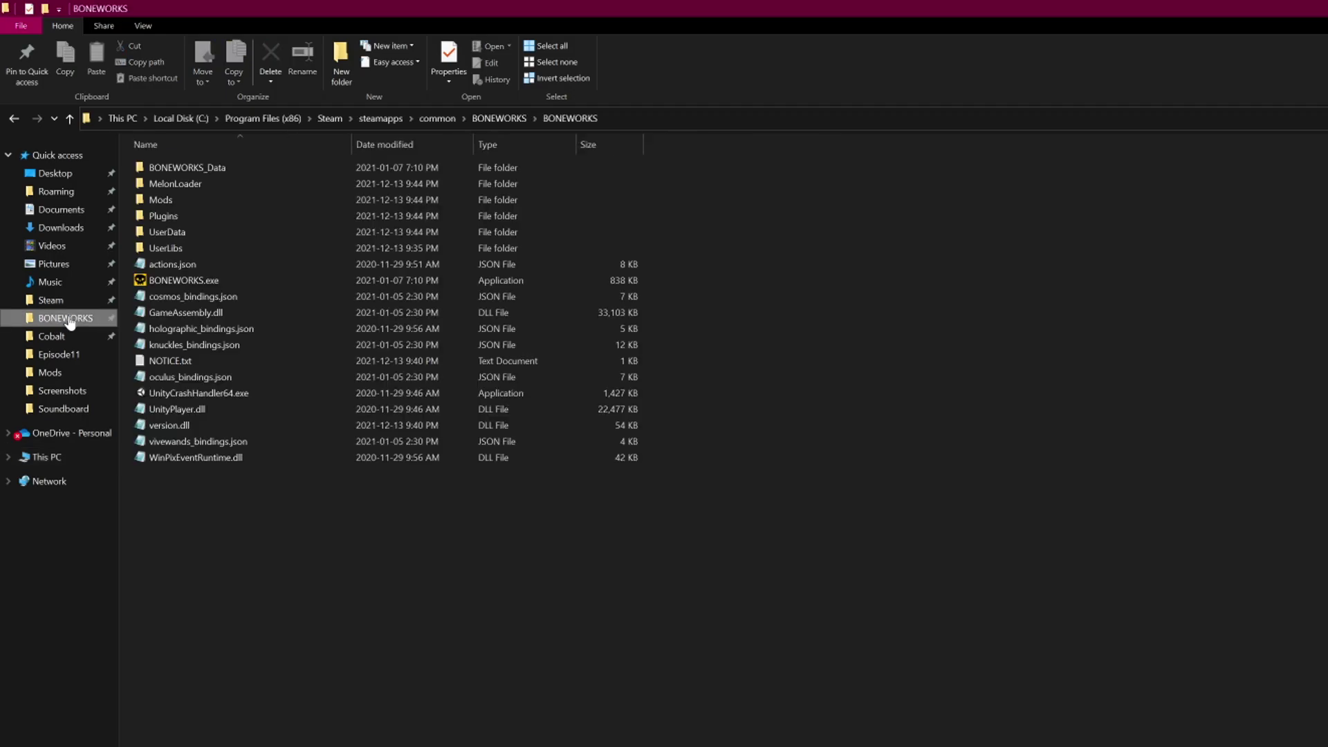
{"action": "double_click", "coordinate": [204, 234]}
{"action": "double_click", "coordinate": [222, 168]}
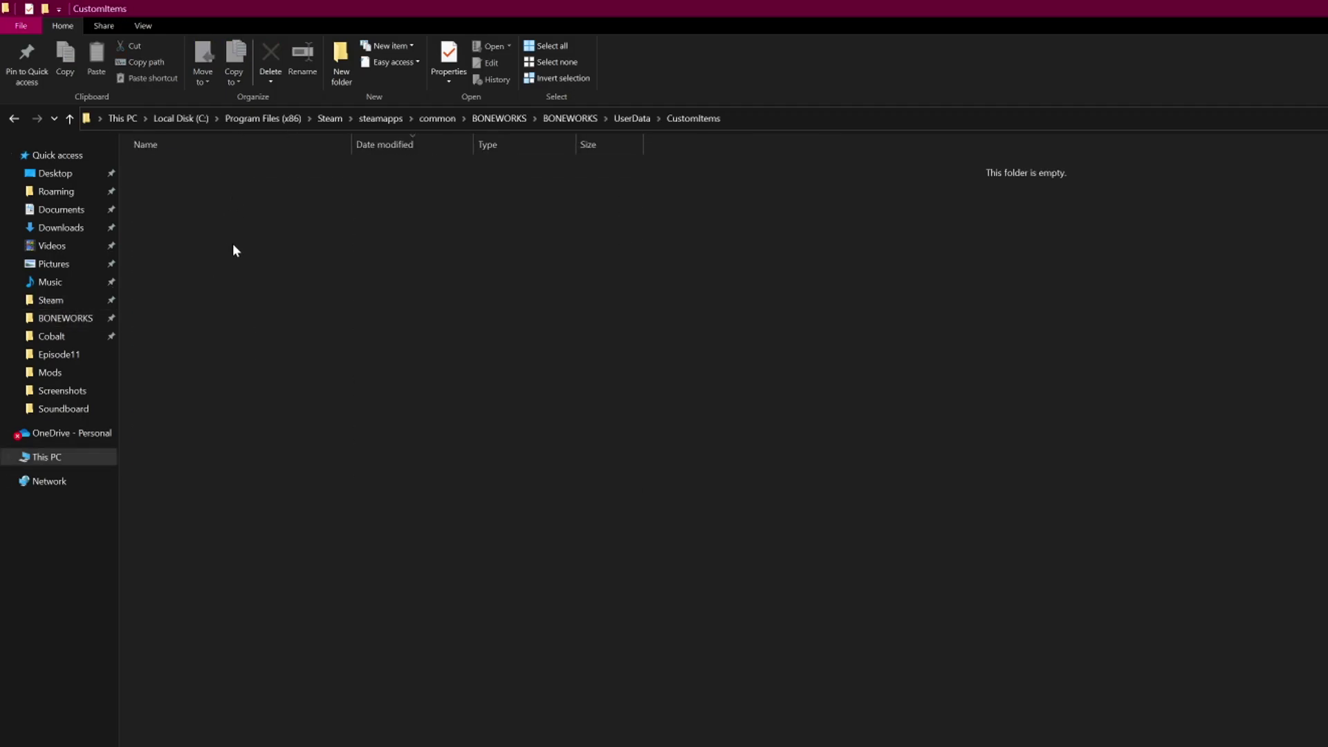
{"action": "key", "text": "ctrl+v"}
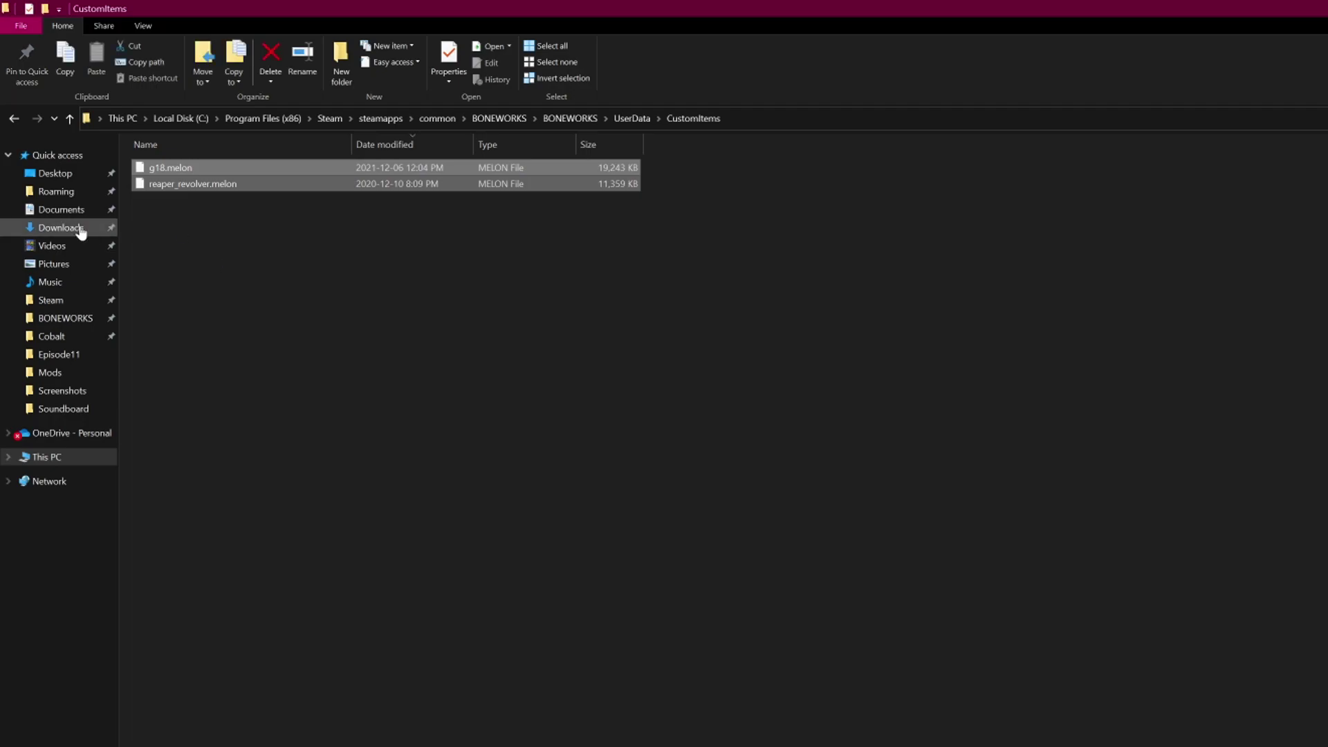
Copy the extracted UserData folder into the BONEWORKS game folder.
{"action": "left_click", "coordinate": [73, 227]}
{"action": "double_click", "coordinate": [177, 188]}
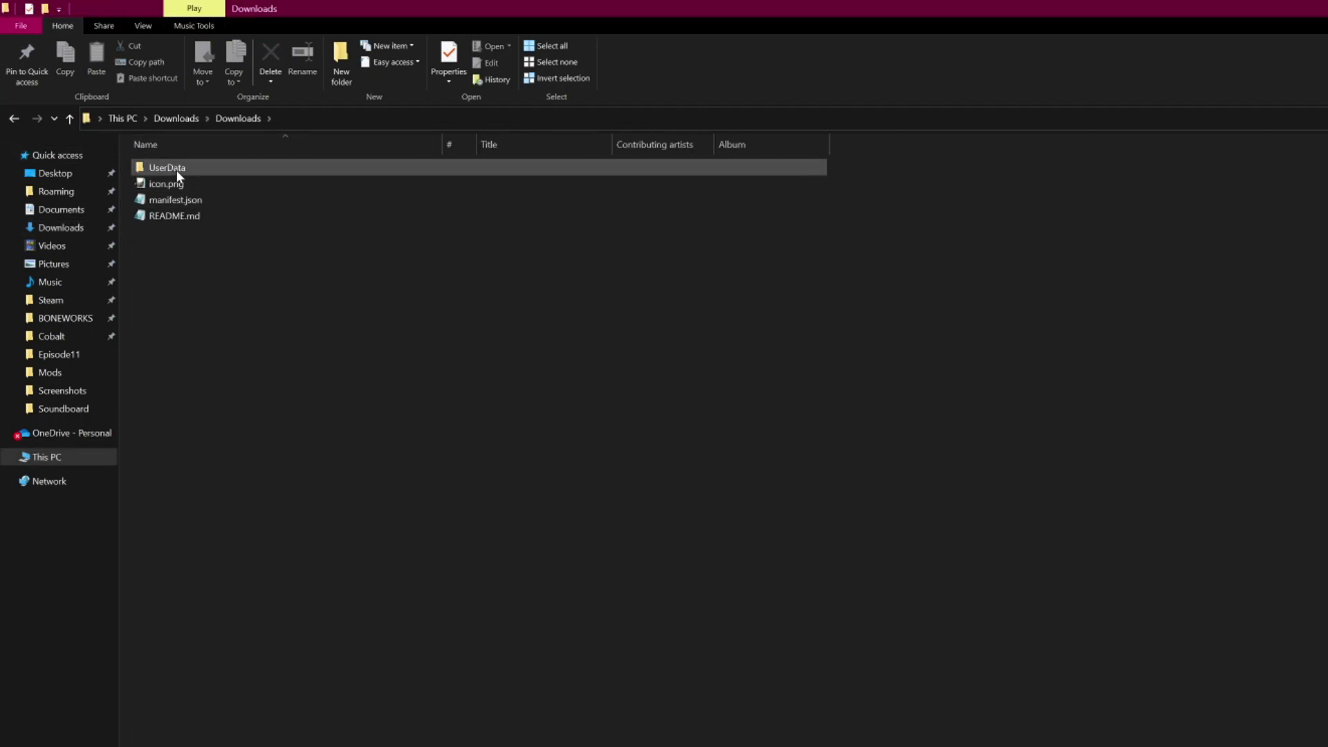
{"action": "left_click", "coordinate": [194, 170]}
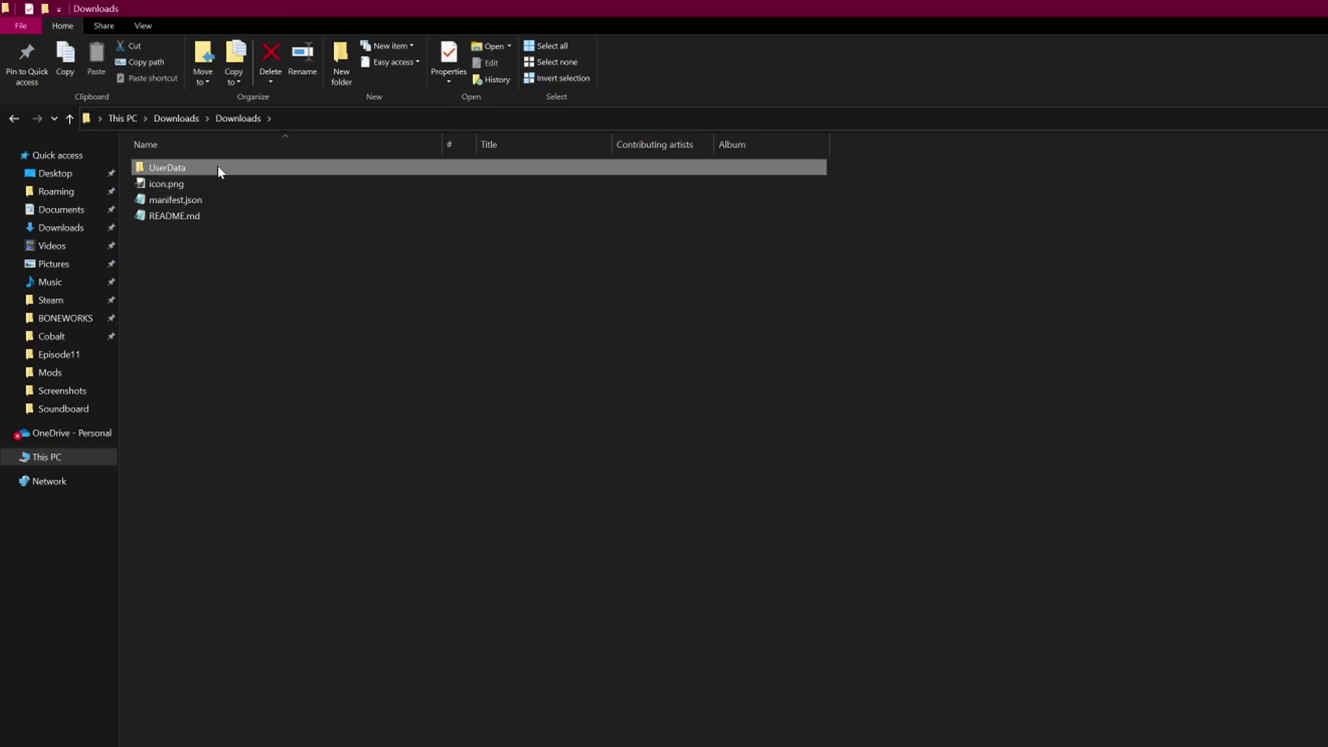
{"action": "key", "text": "ctrl+c"}
{"action": "left_click", "coordinate": [65, 319]}
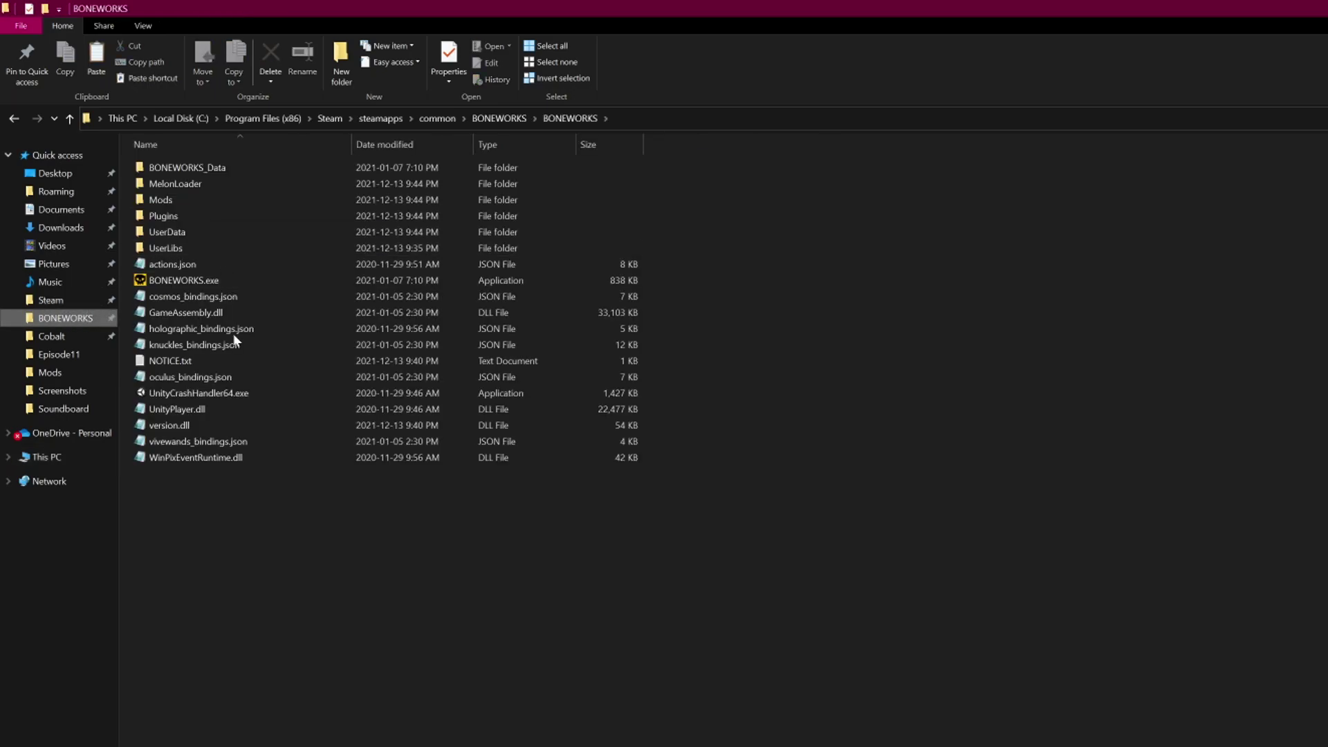
{"action": "key", "text": "ctrl+v"}
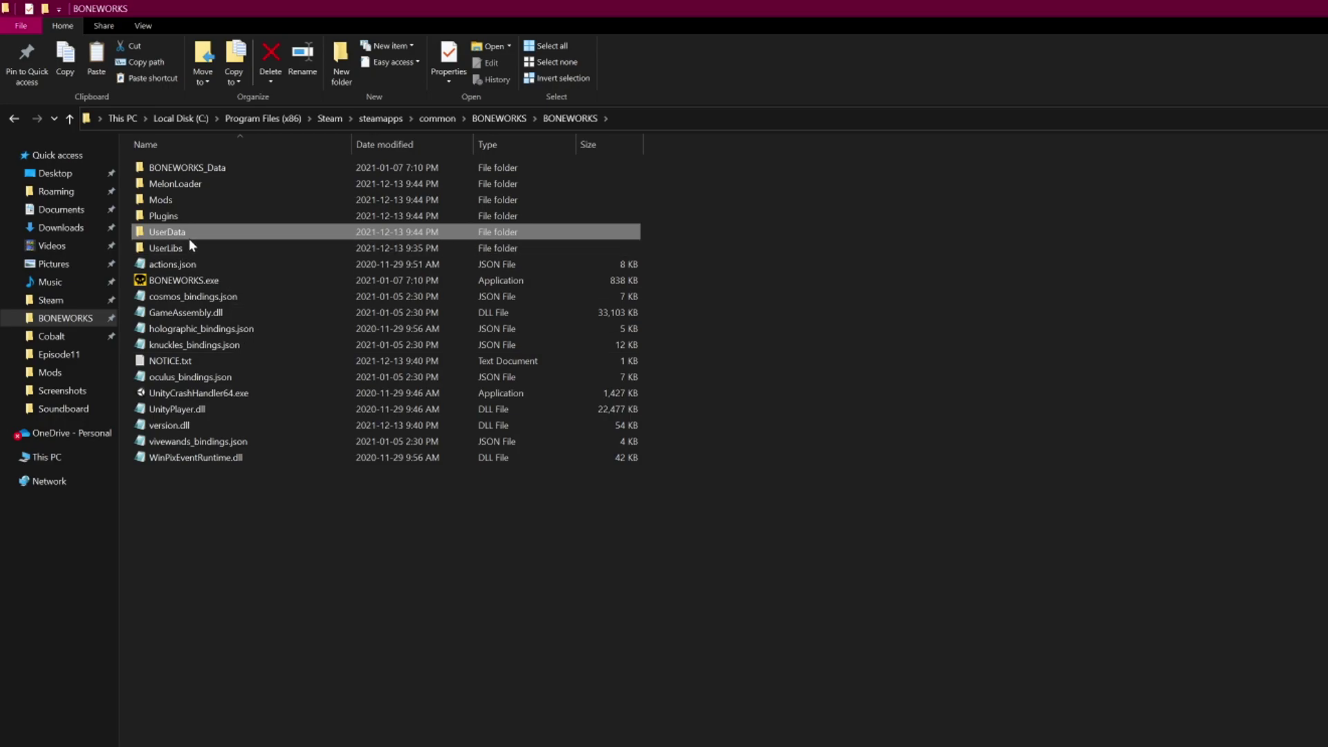
Confirm hijacked.bcm is in UserData\CustomMaps, then delete the extracted Downloads folder.
{"action": "double_click", "coordinate": [160, 238]}
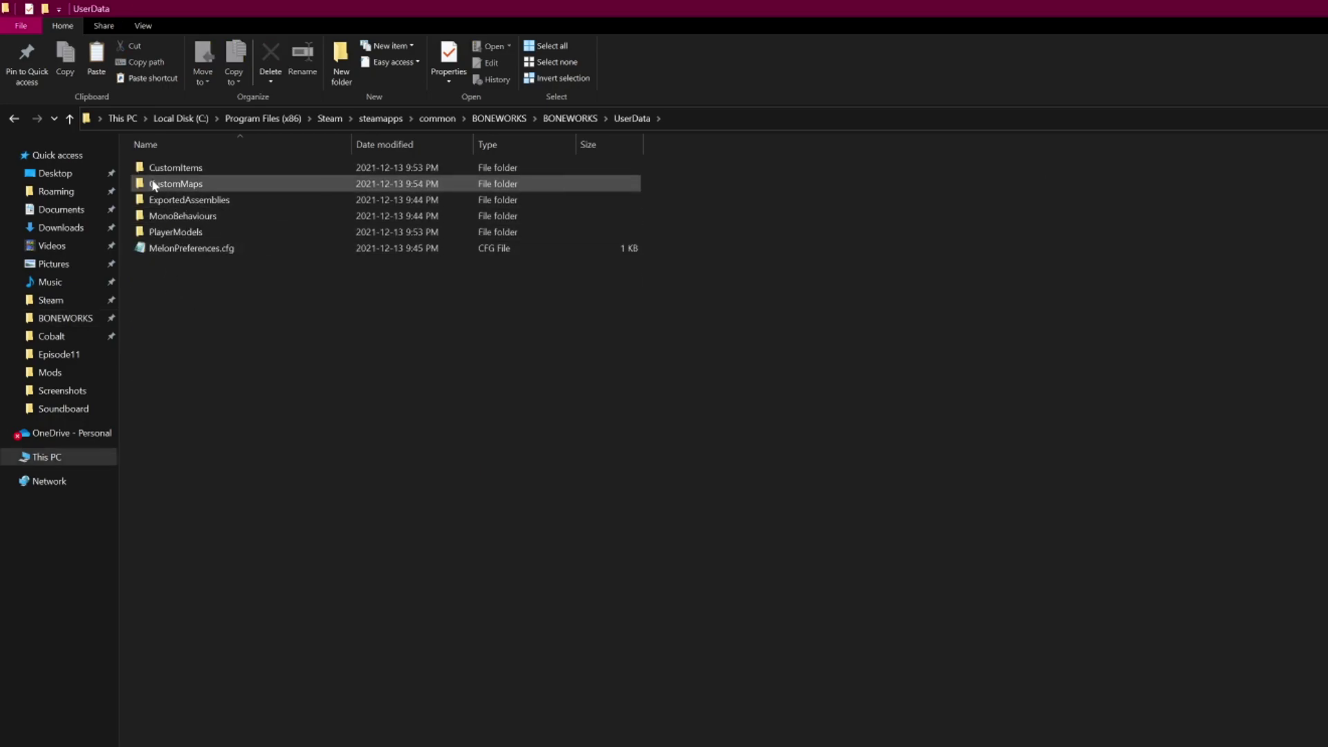
{"action": "left_click", "coordinate": [206, 192]}
{"action": "double_click", "coordinate": [182, 185]}
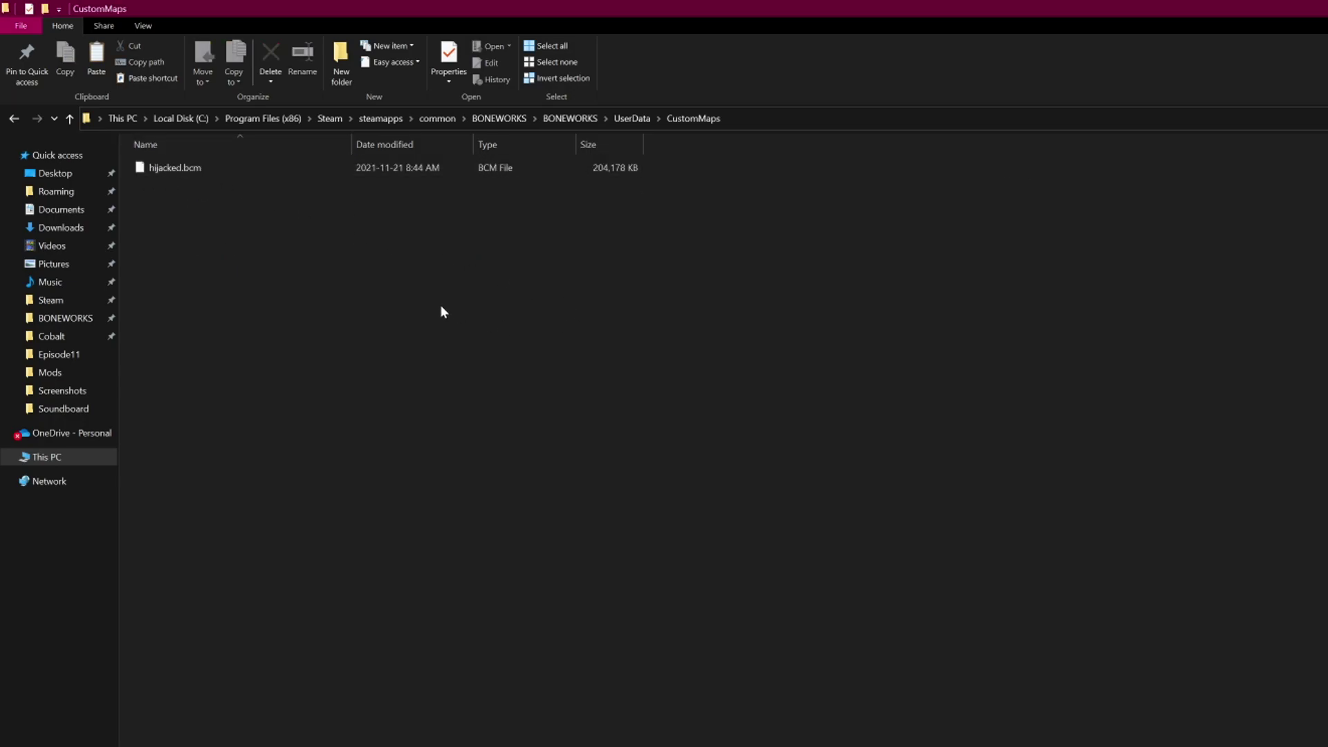
{"action": "left_click", "coordinate": [60, 227]}
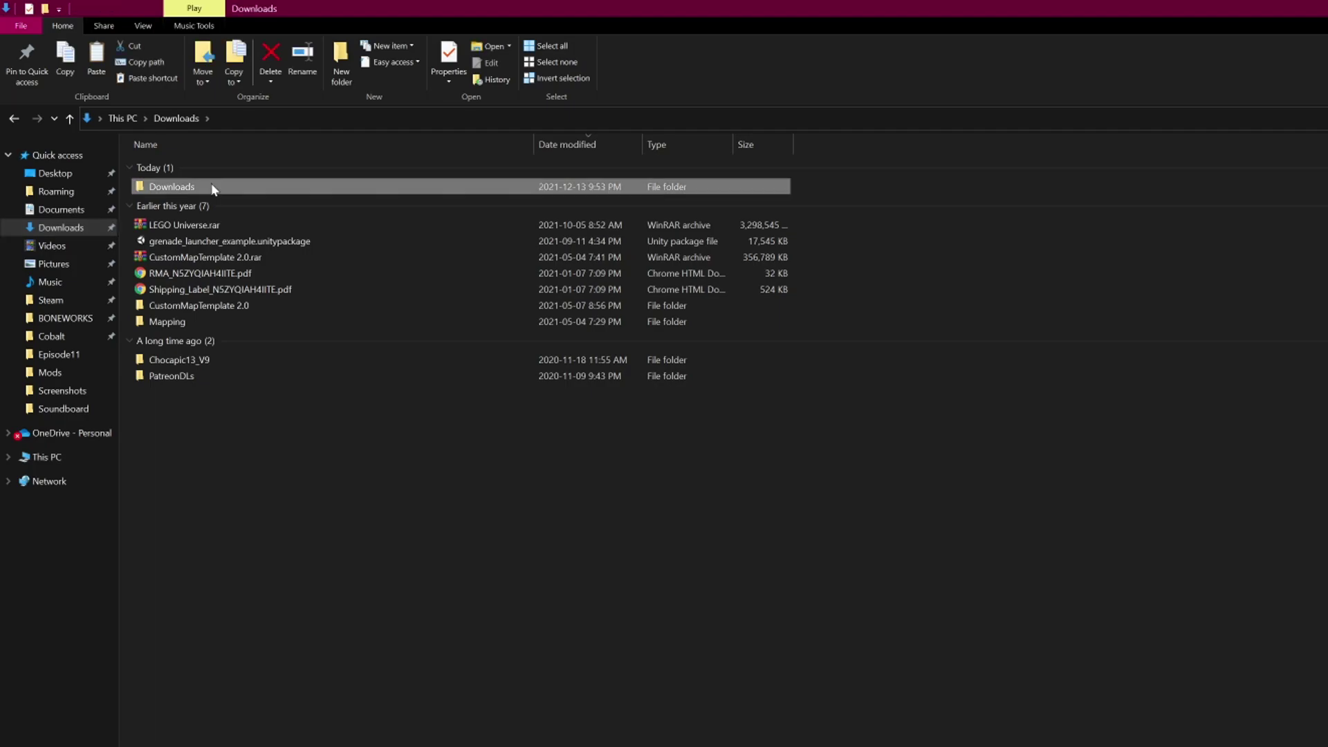
{"action": "key", "text": "Delete"}
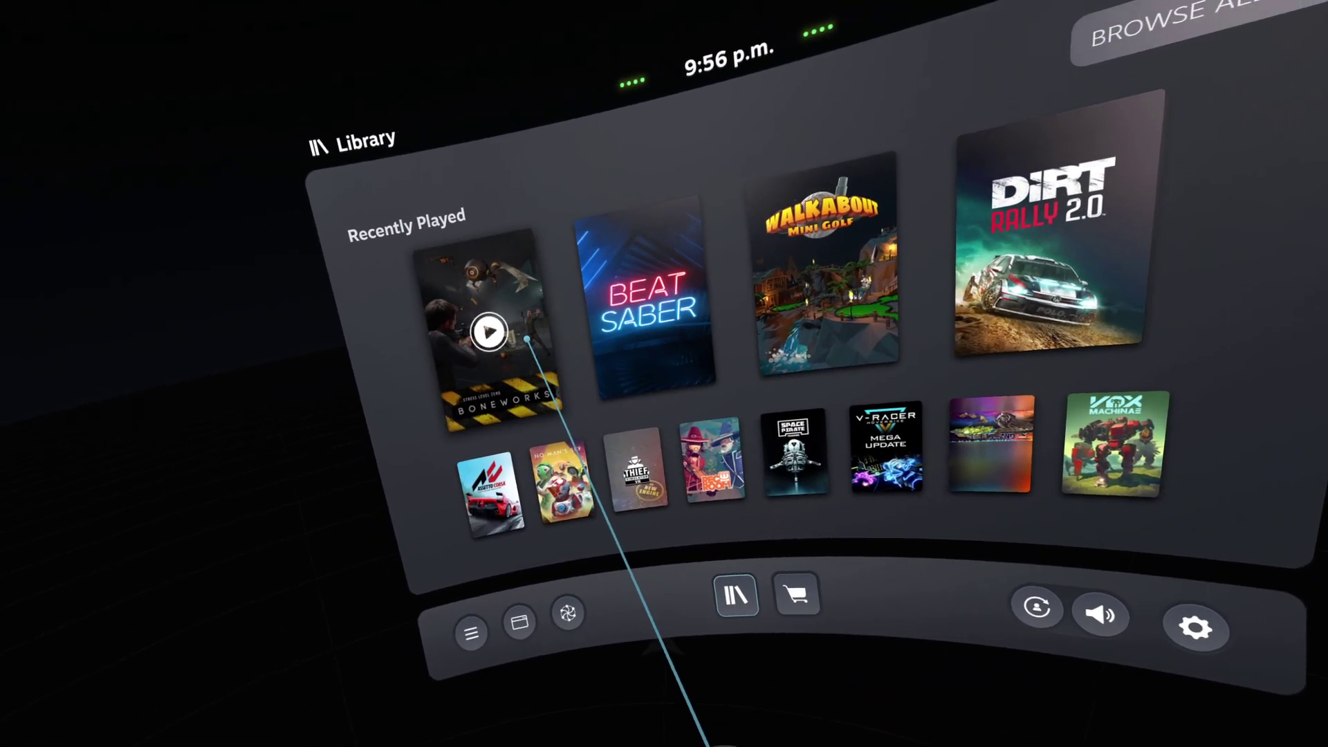
Launch BONEWORKS from the Oculus library and add the MelonLoader console as a desktop view.
{"action": "left_click", "coordinate": [528, 339]}
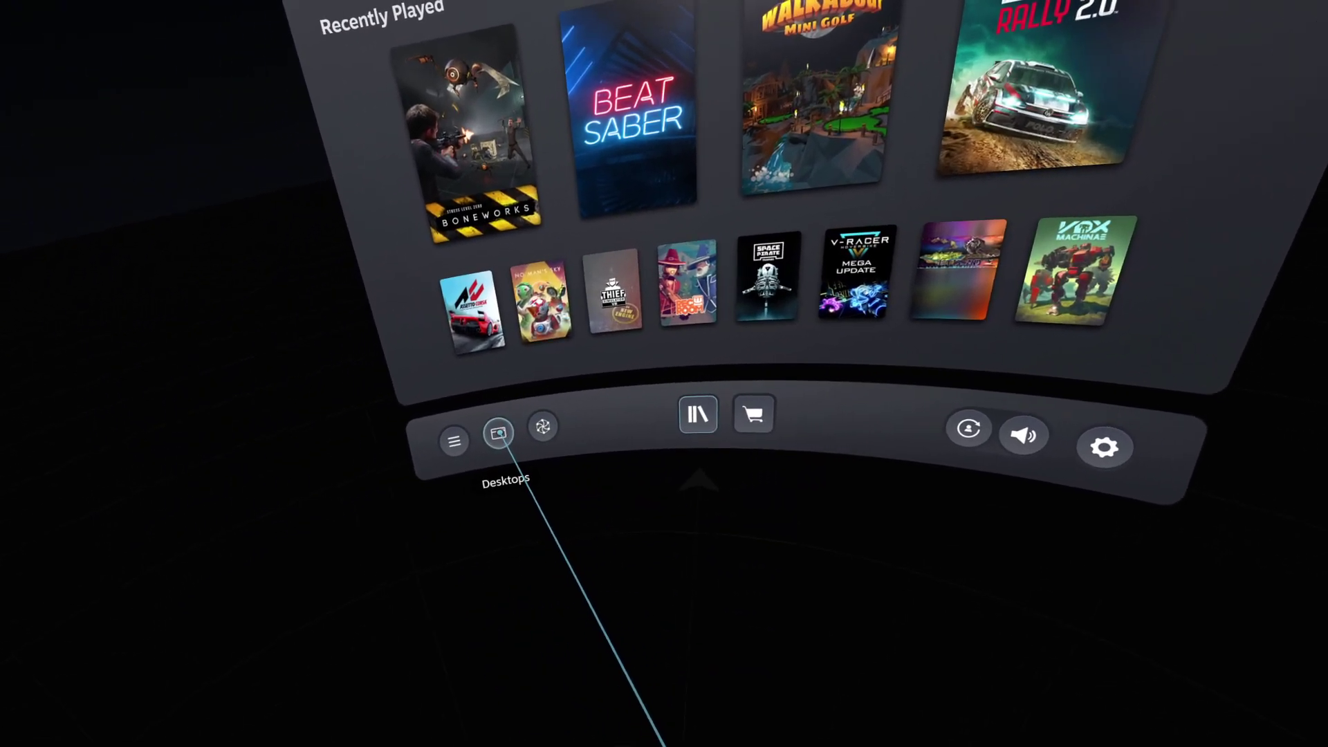
{"action": "left_click", "coordinate": [498, 433]}
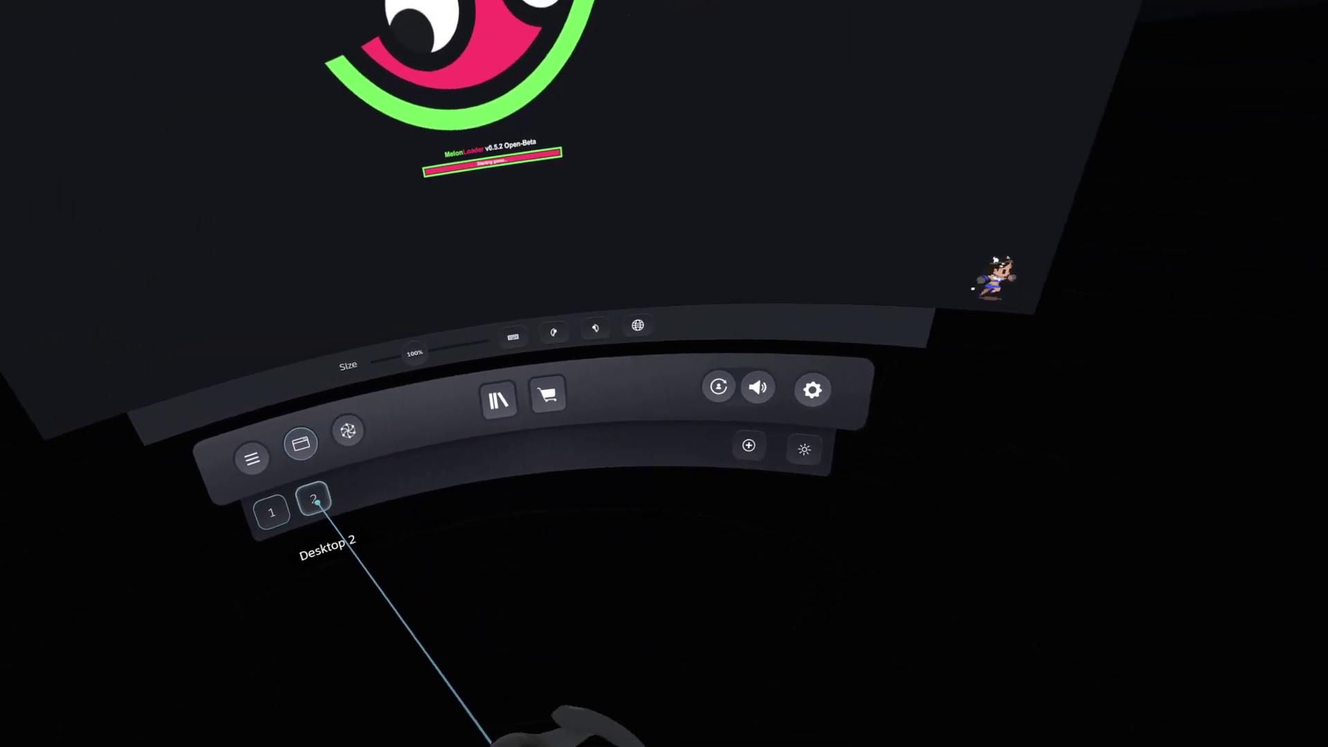
{"action": "left_click", "coordinate": [579, 439]}
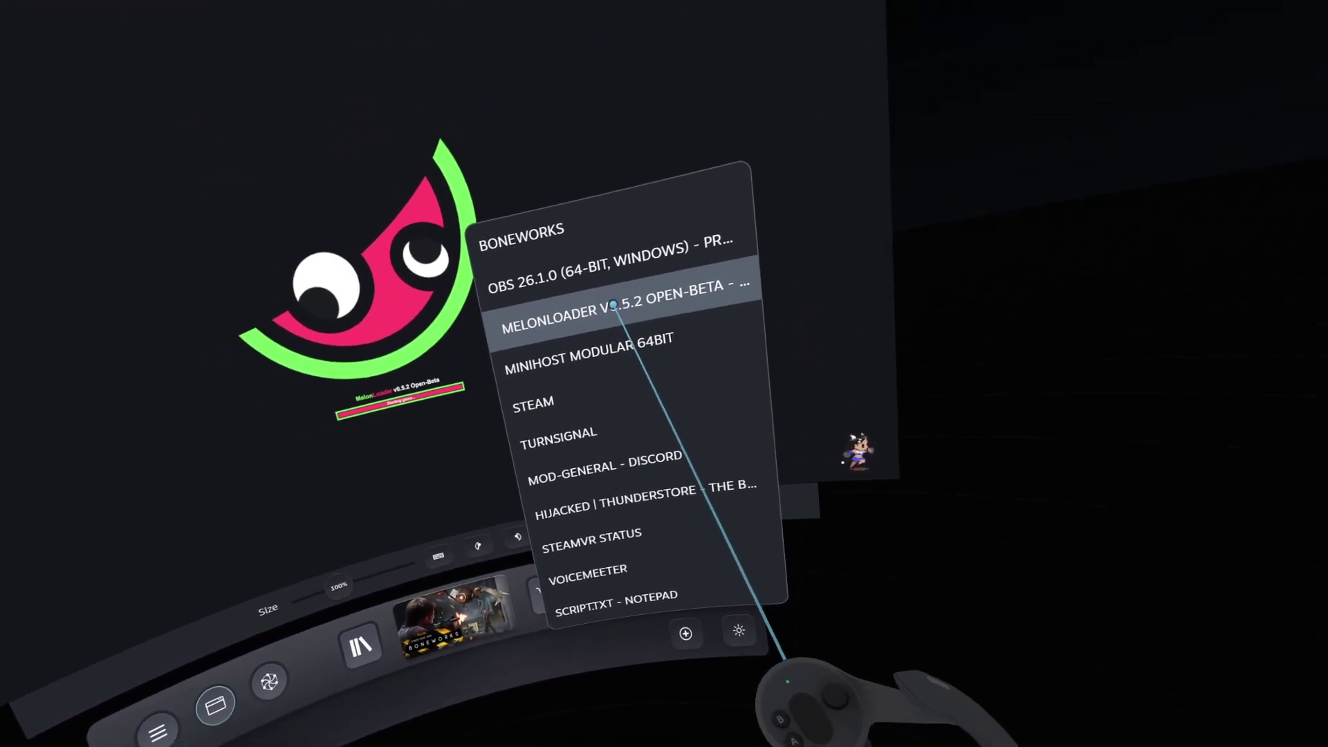
{"action": "left_click", "coordinate": [557, 346]}
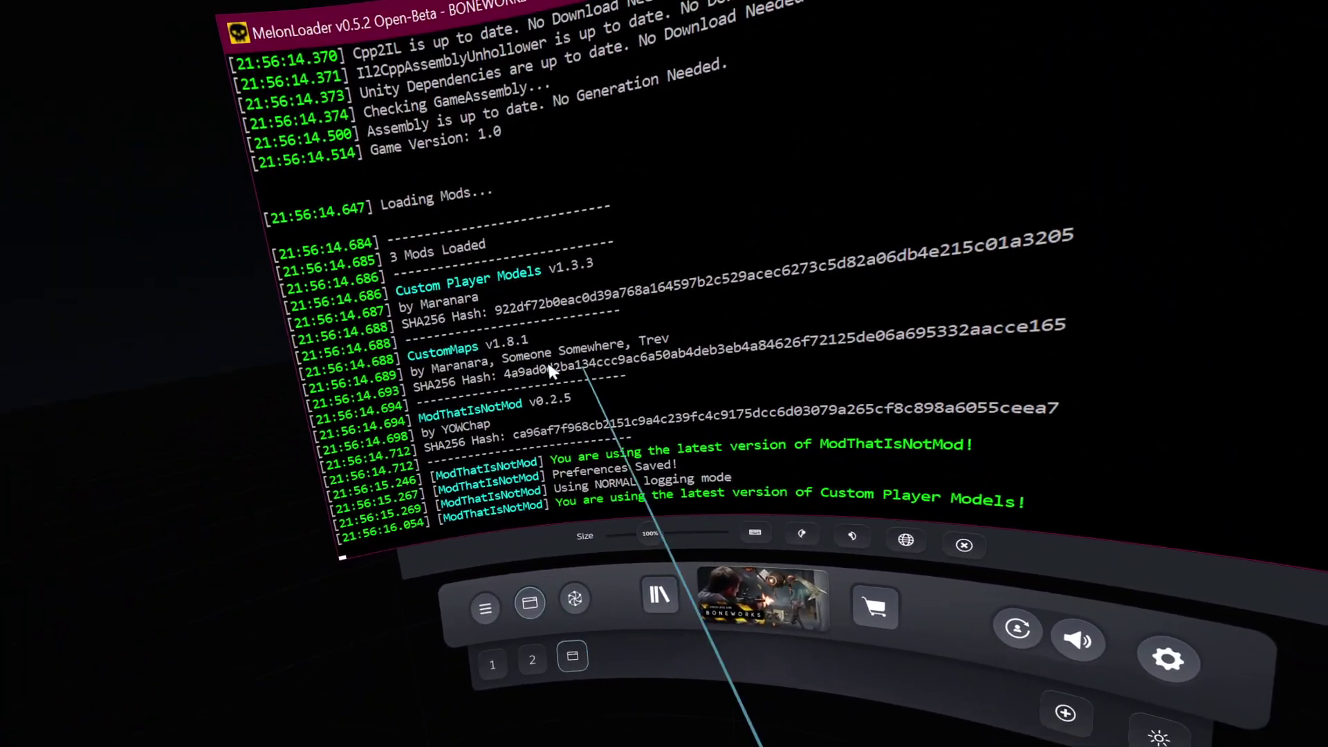
{"action": "scroll", "coordinate": [663, 417], "scroll_direction": "up", "scroll_amount": 8}
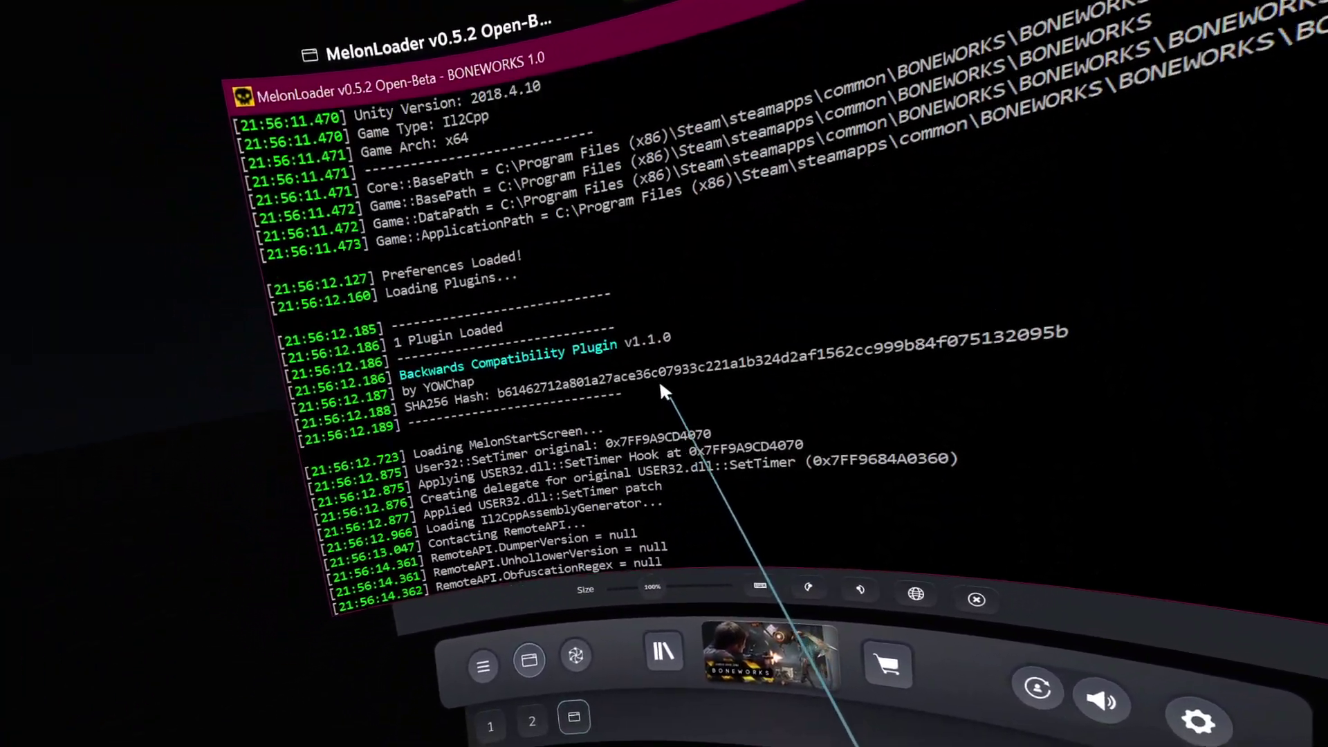
{"action": "scroll", "coordinate": [631, 352], "scroll_direction": "down", "scroll_amount": 5}
{"action": "scroll", "coordinate": [621, 340], "scroll_direction": "down", "scroll_amount": 5}
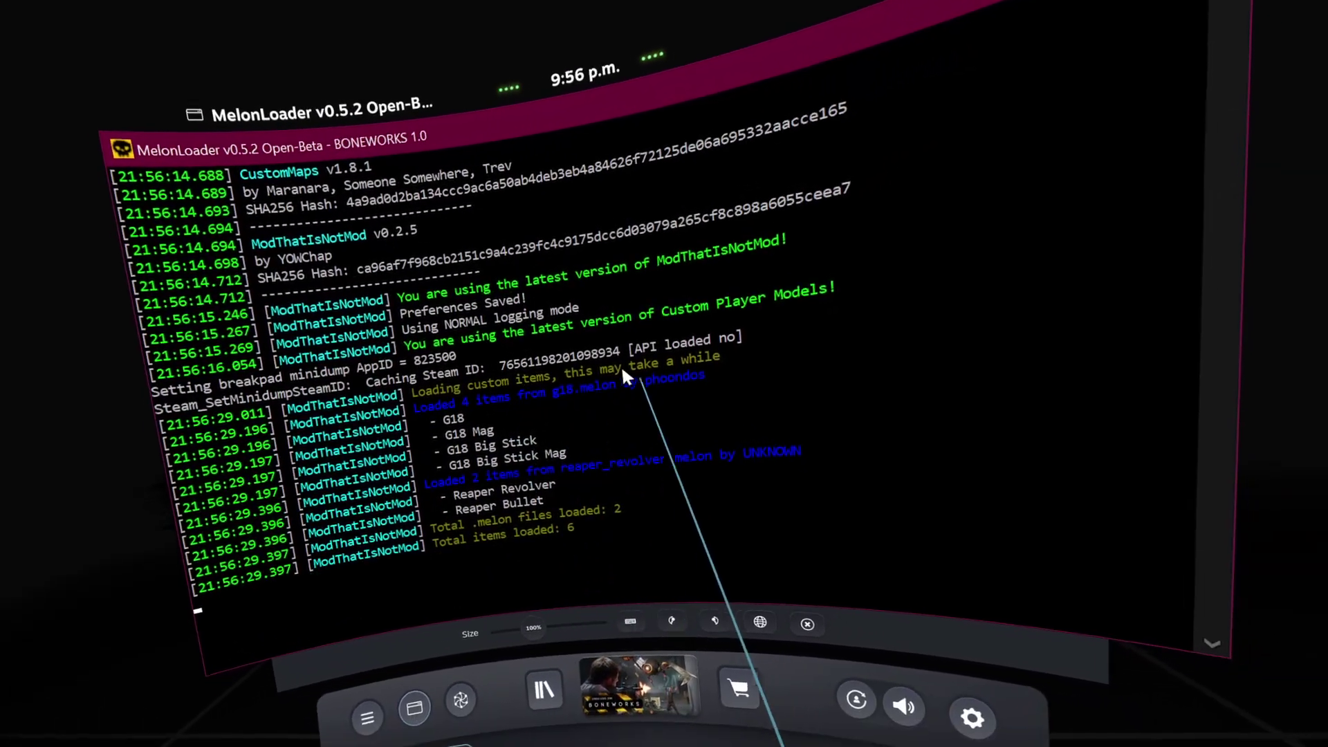
{"action": "scroll", "coordinate": [563, 351], "scroll_direction": "down", "scroll_amount": 3}
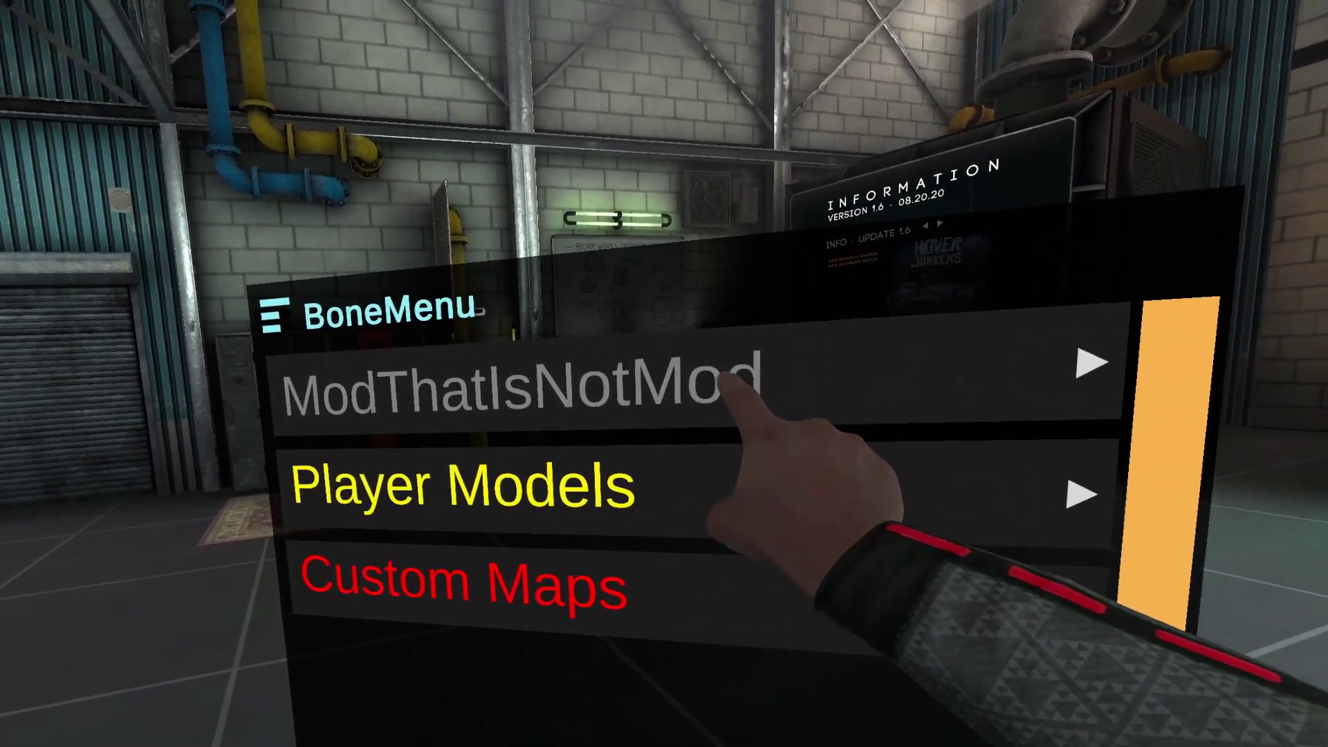
In BoneMenu, switch to the mpuvr spiderman.body player model and bring up the Custom Maps list.
{"action": "left_click", "coordinate": [727, 384]}
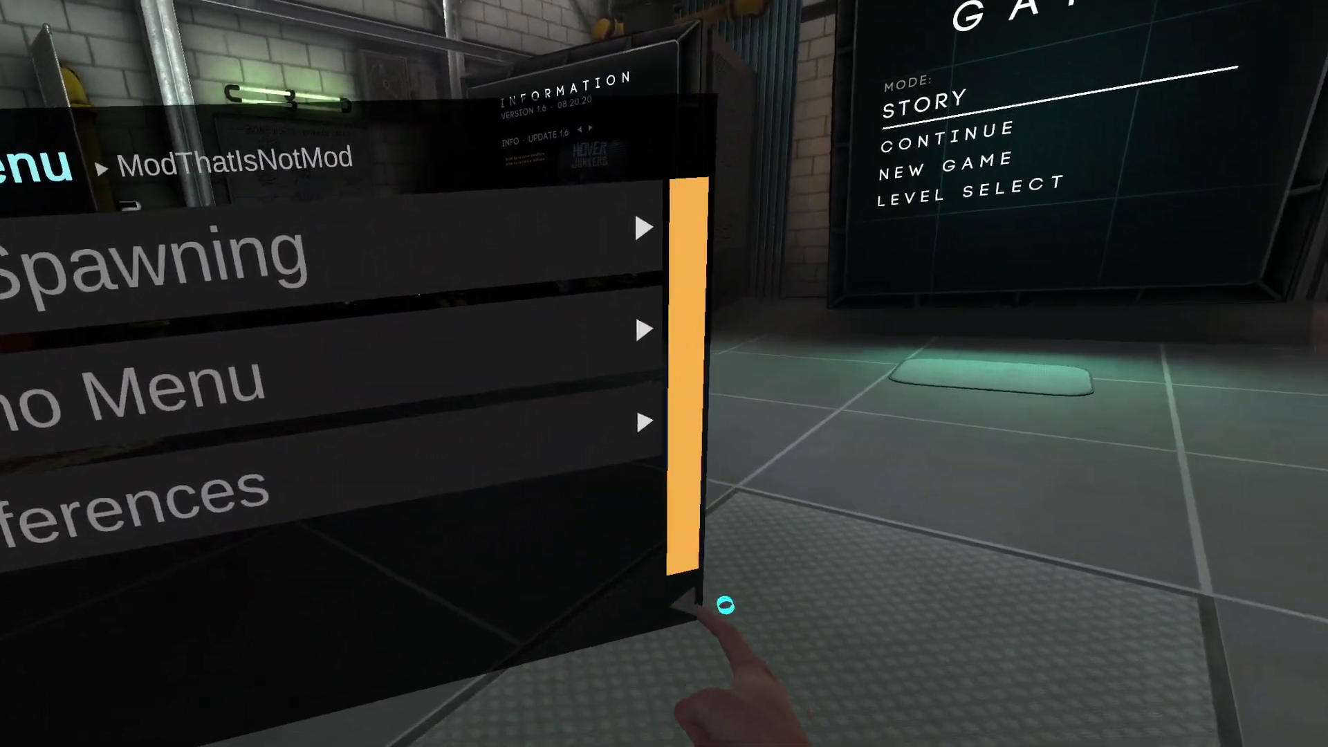
{"action": "left_click", "coordinate": [717, 609]}
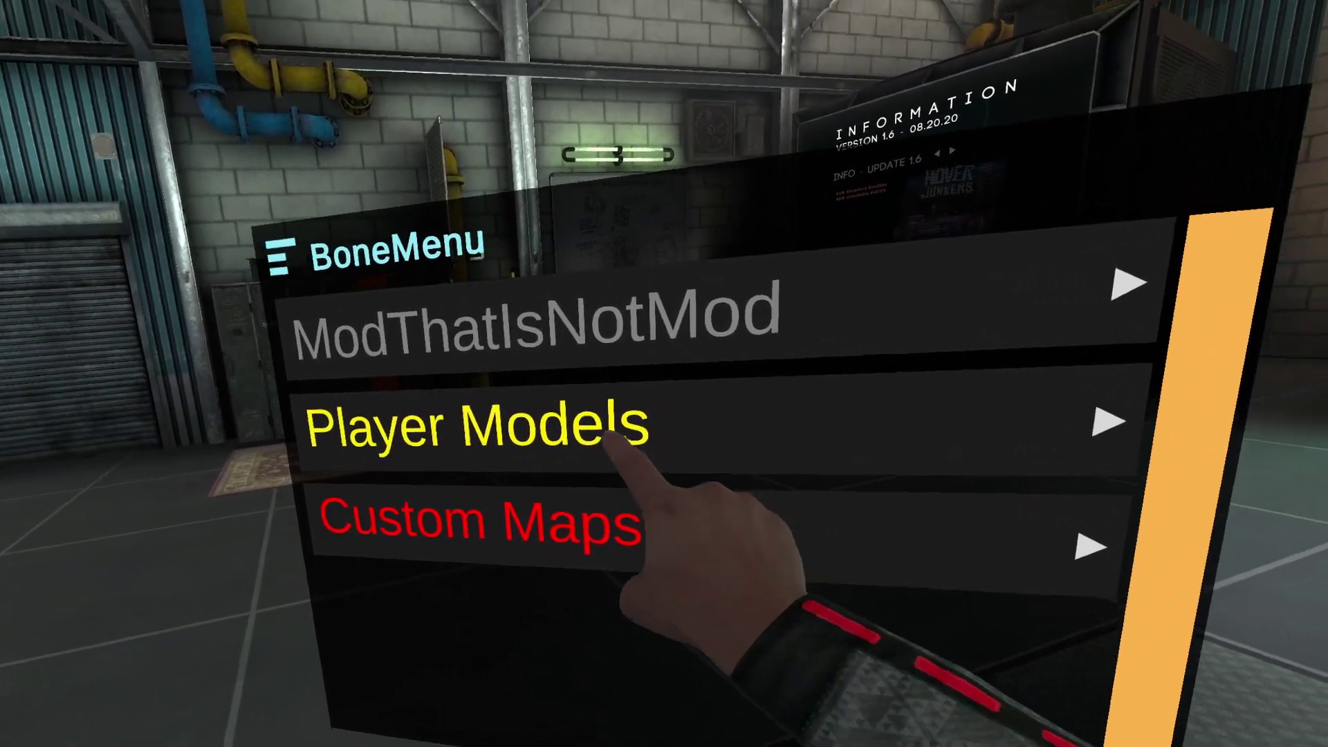
{"action": "left_click", "coordinate": [612, 442]}
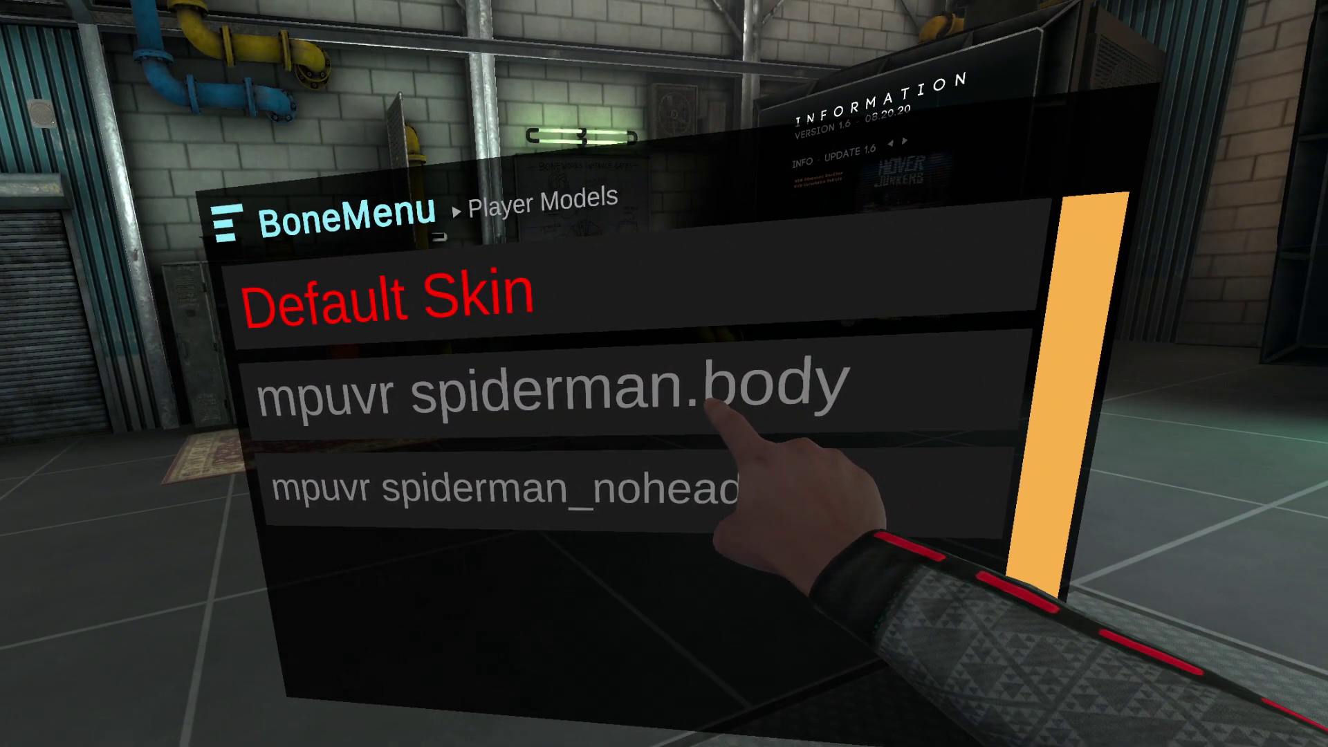
{"action": "left_click", "coordinate": [675, 379]}
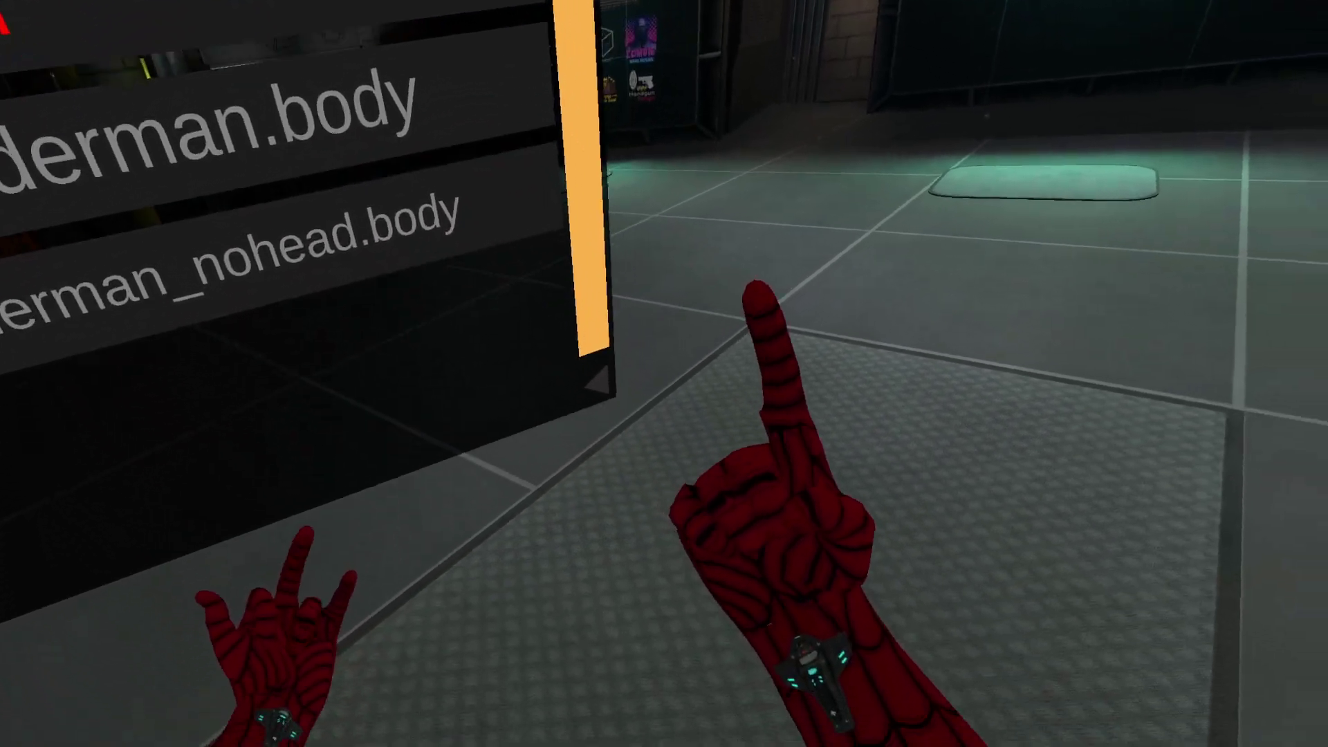
{"action": "left_click", "coordinate": [728, 526]}
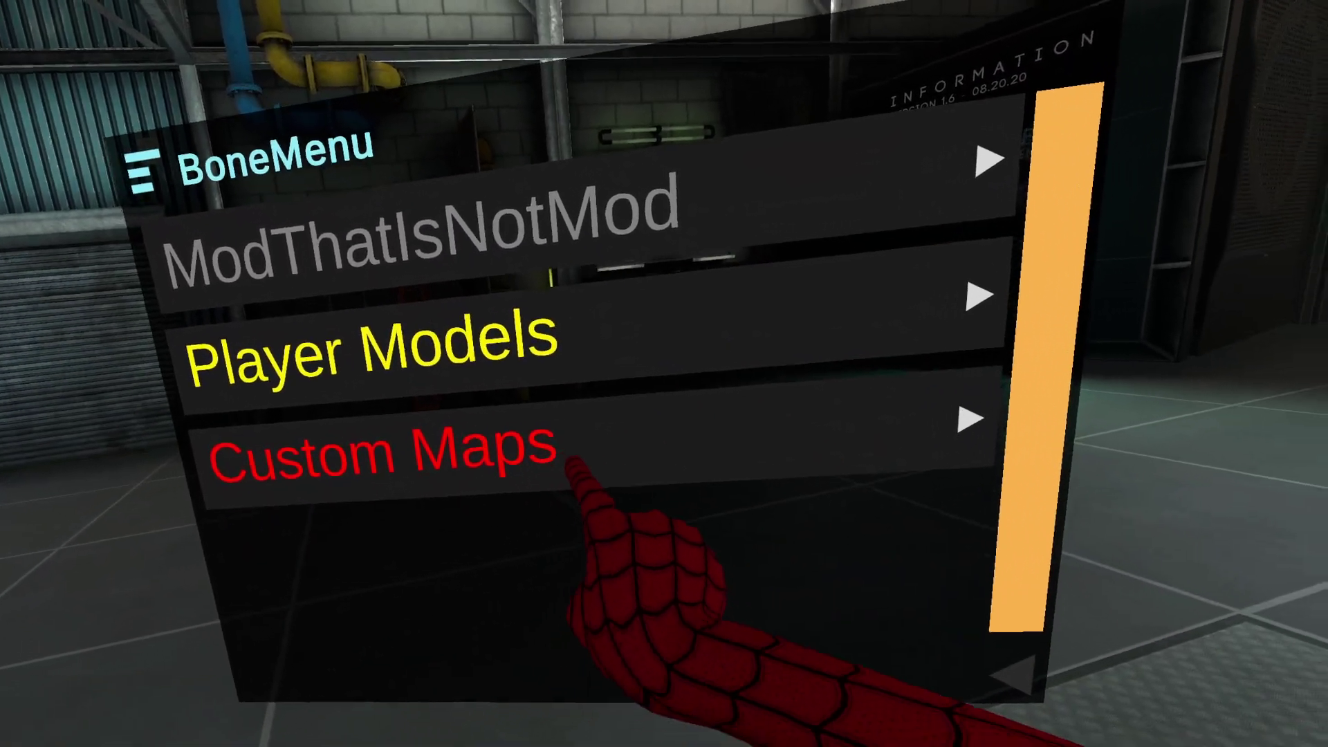
{"action": "left_click", "coordinate": [574, 470]}
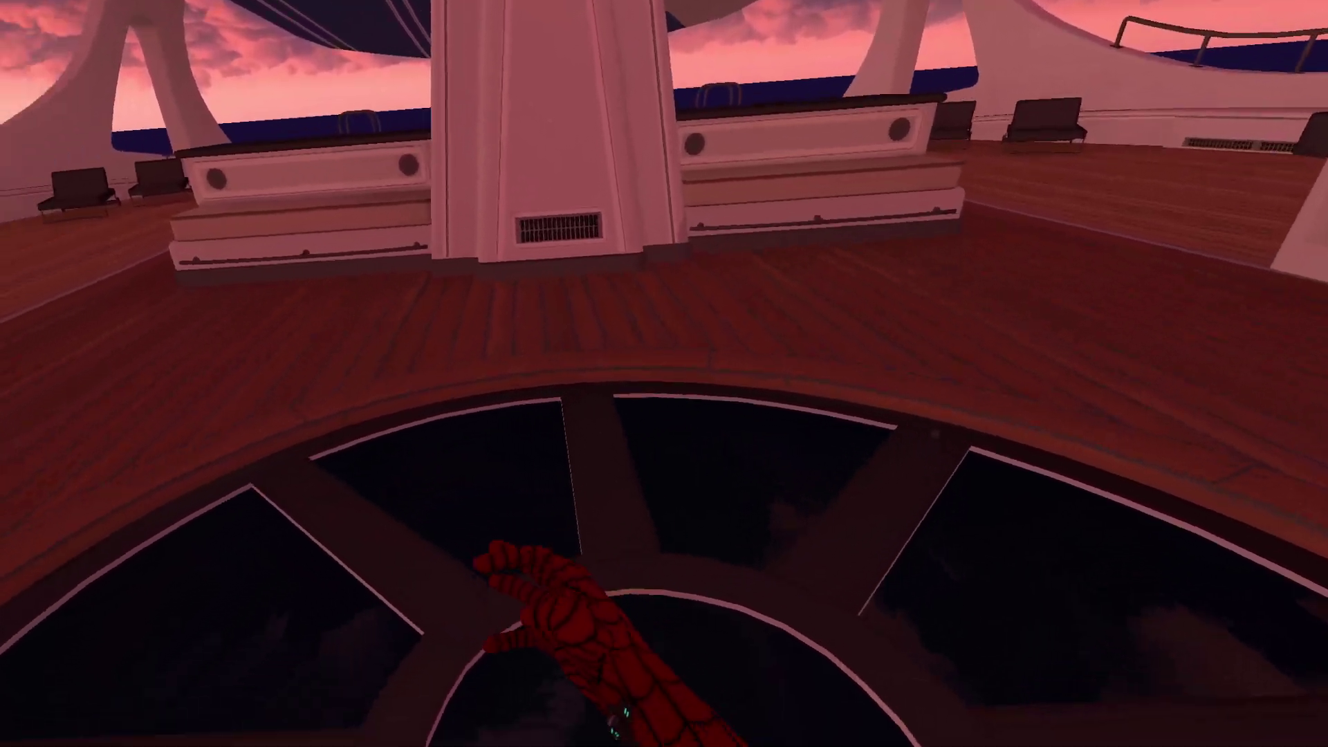
Spawn the Reaper Revolver and G18 Big Stick from the Utility Gun's Guns pages.
{"action": "key", "text": "Escape"}
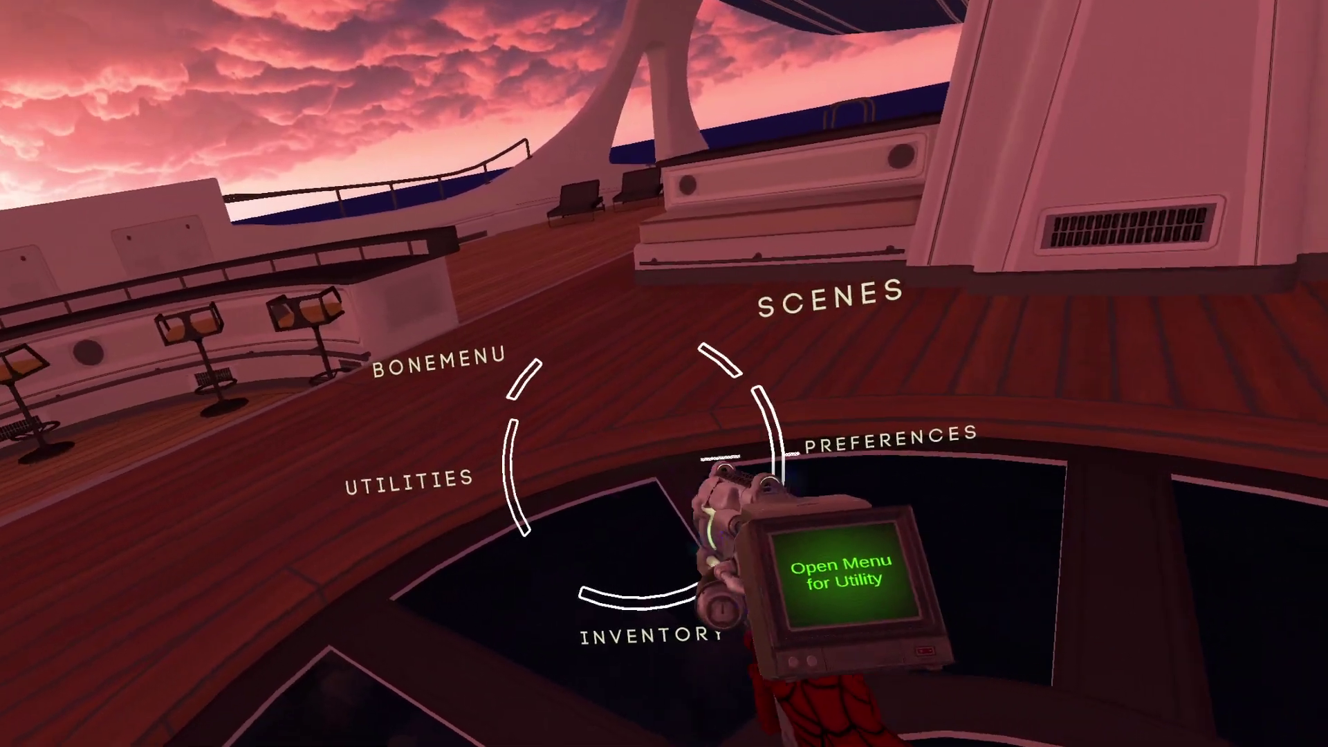
{"action": "key", "text": "Return"}
{"action": "left_click", "coordinate": [550, 368]}
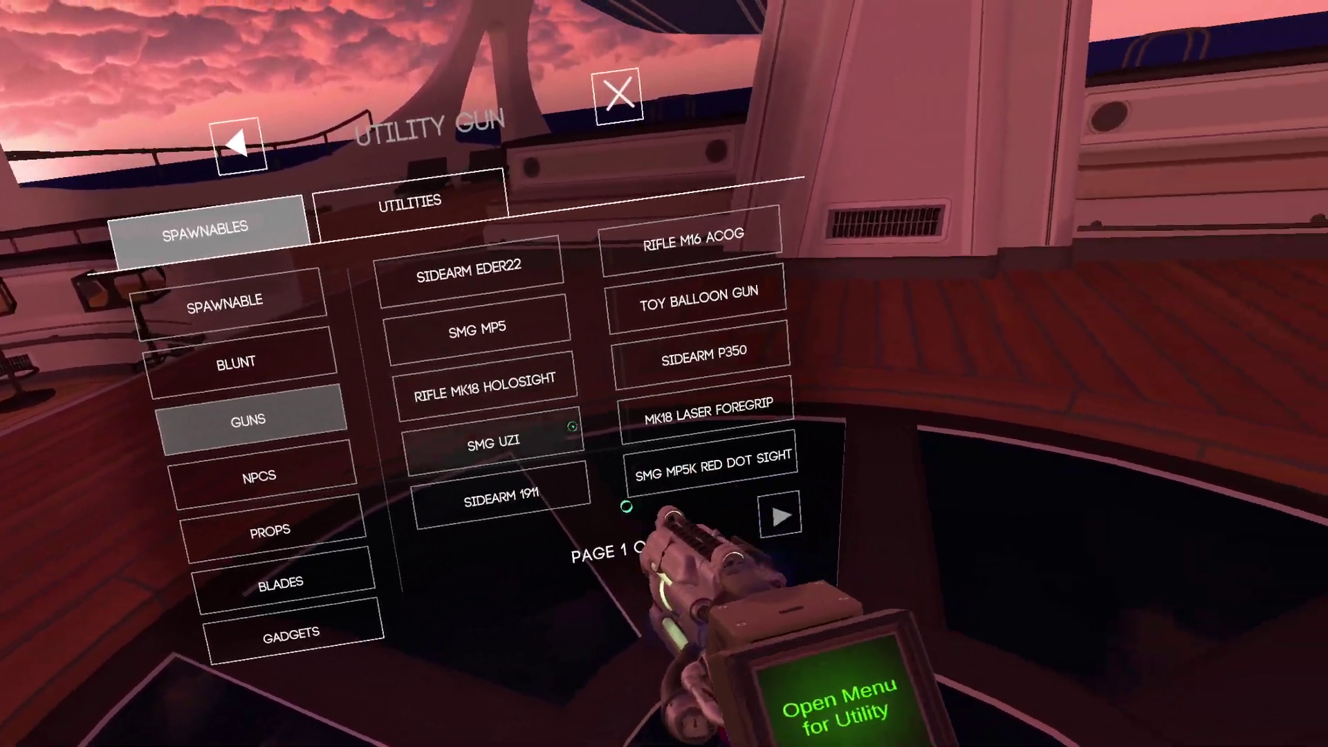
{"action": "left_click", "coordinate": [789, 510]}
{"action": "left_click", "coordinate": [688, 499]}
{"action": "left_click", "coordinate": [498, 288]}
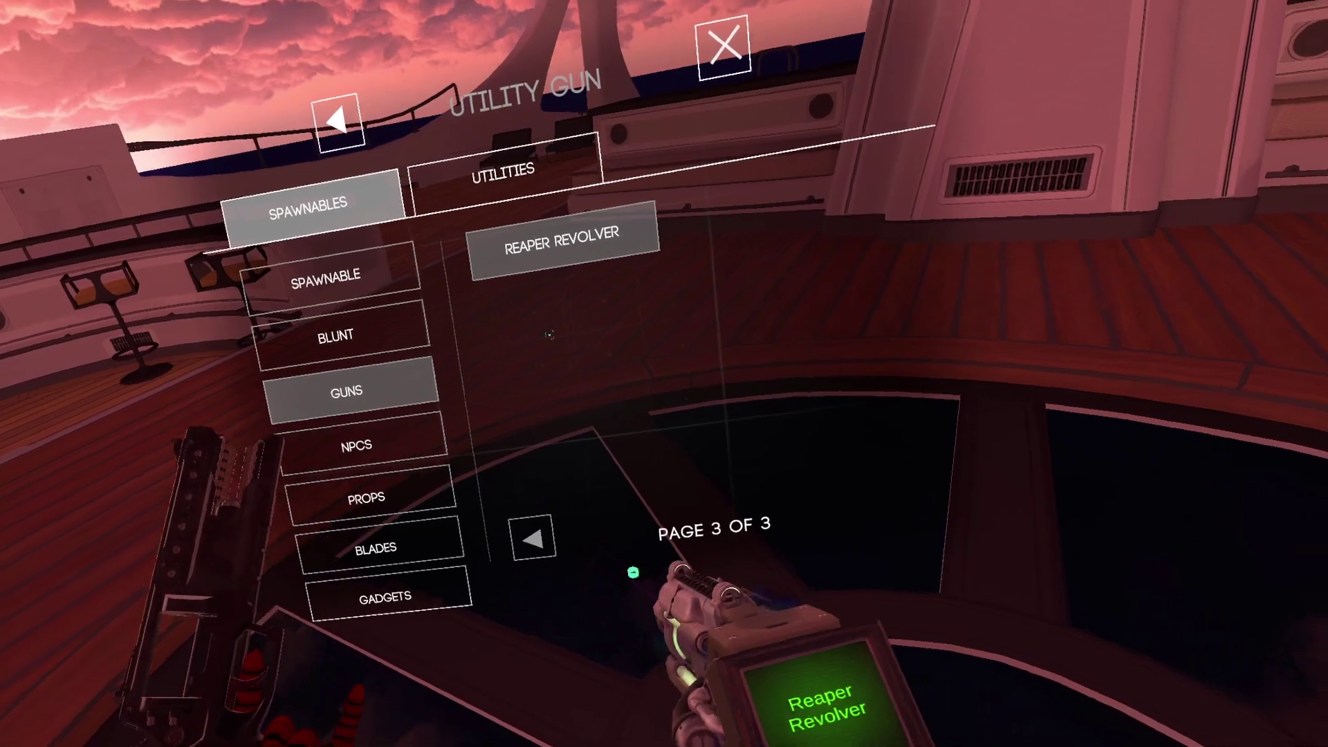
{"action": "left_click", "coordinate": [467, 544]}
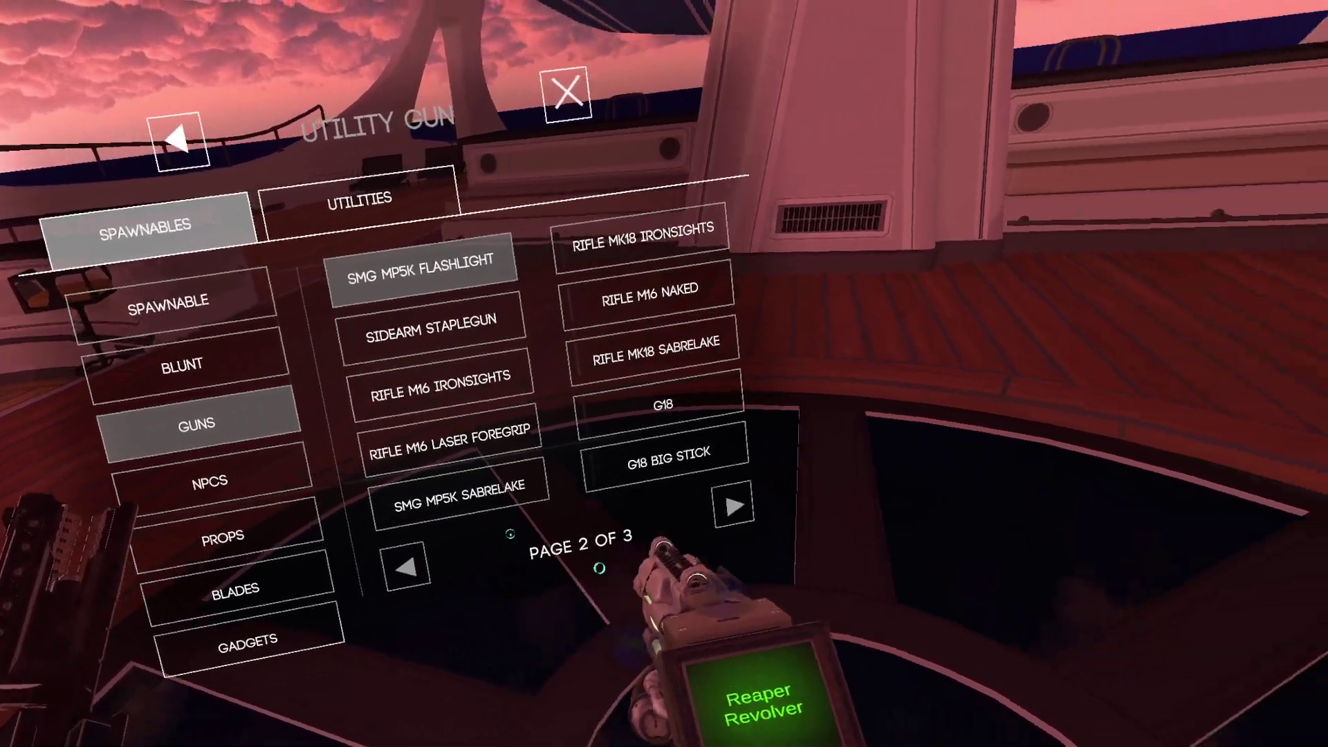
{"action": "left_click", "coordinate": [593, 436]}
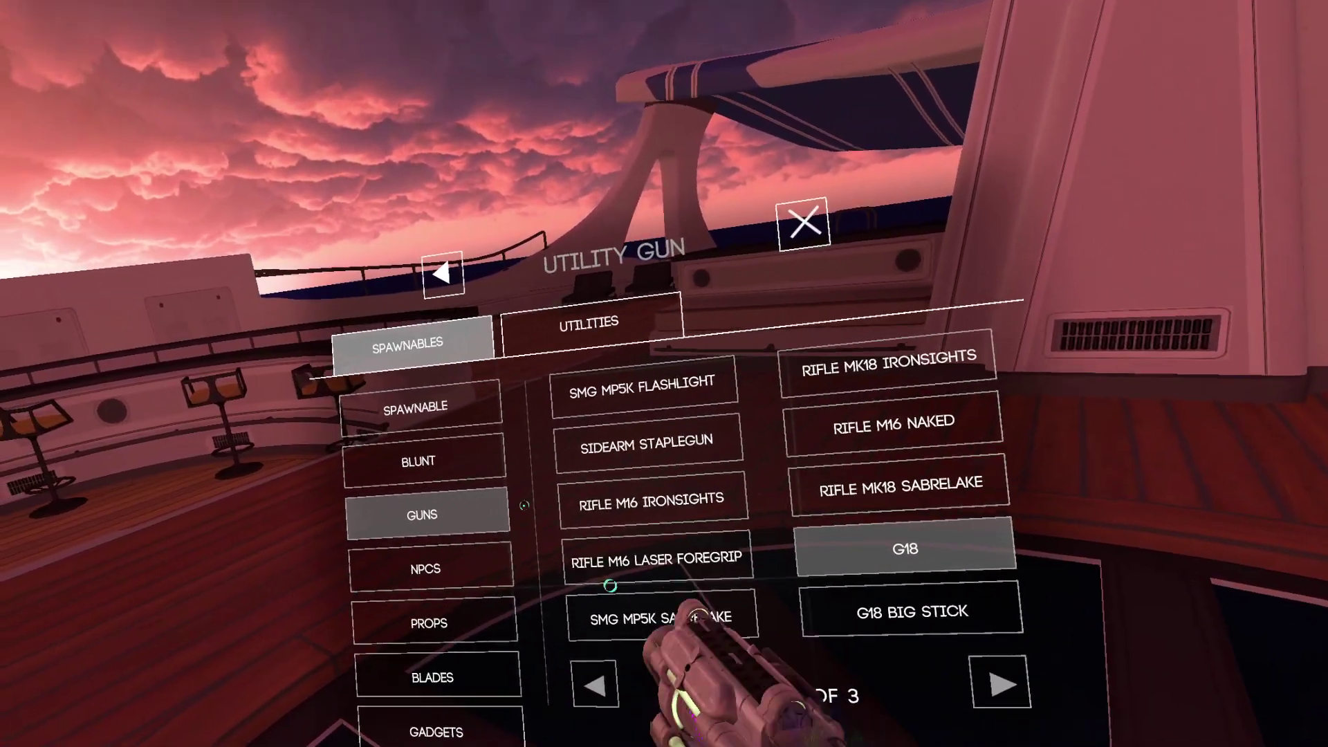
Spawn the small and medium 2500 ammo boxes, browse guns and blades, then holster the spawner.
{"action": "left_click", "coordinate": [394, 395]}
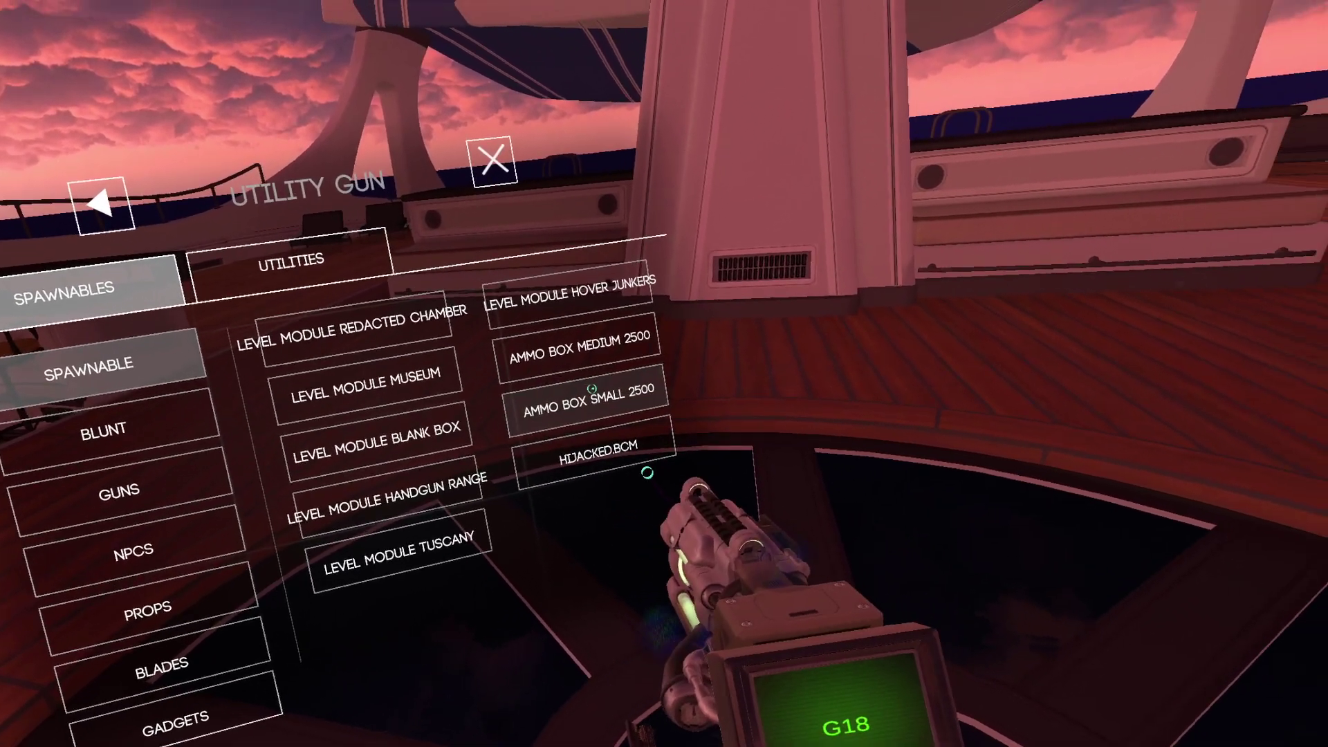
{"action": "left_click", "coordinate": [607, 378]}
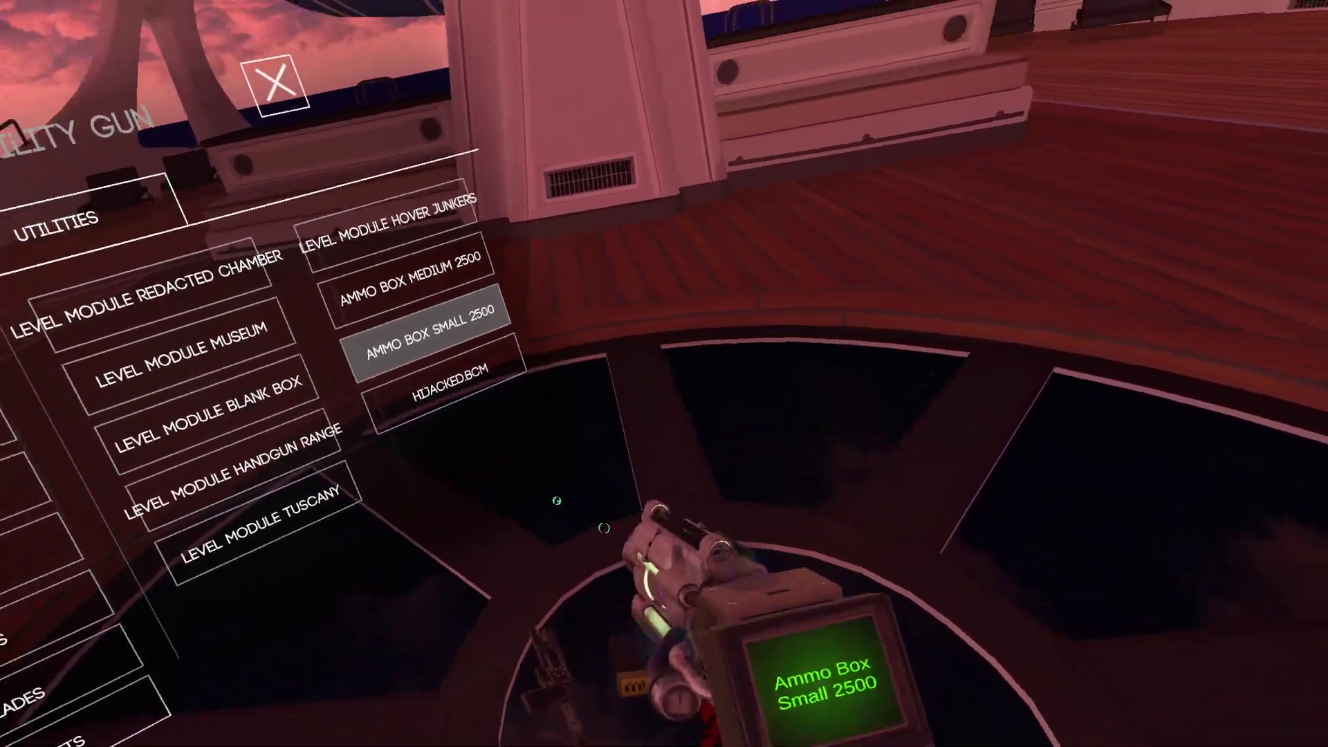
{"action": "left_click", "coordinate": [505, 338]}
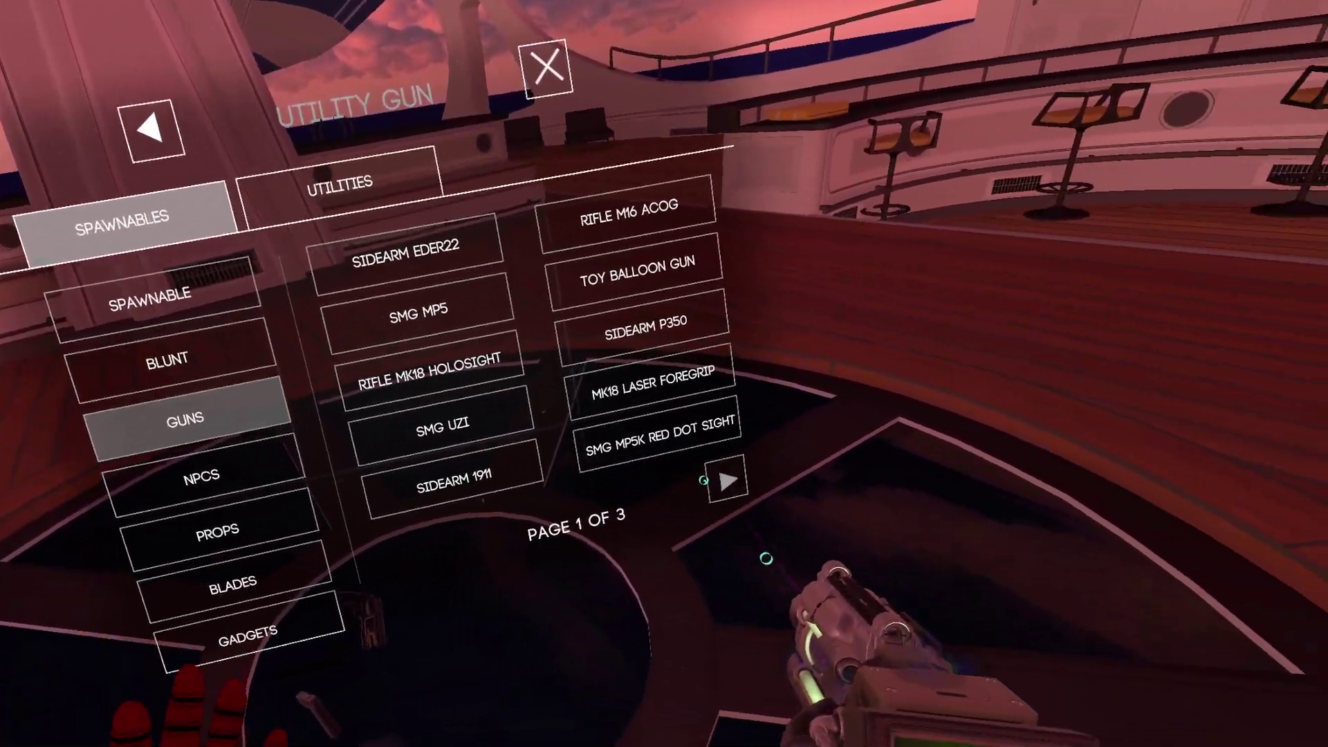
{"action": "left_click", "coordinate": [716, 481]}
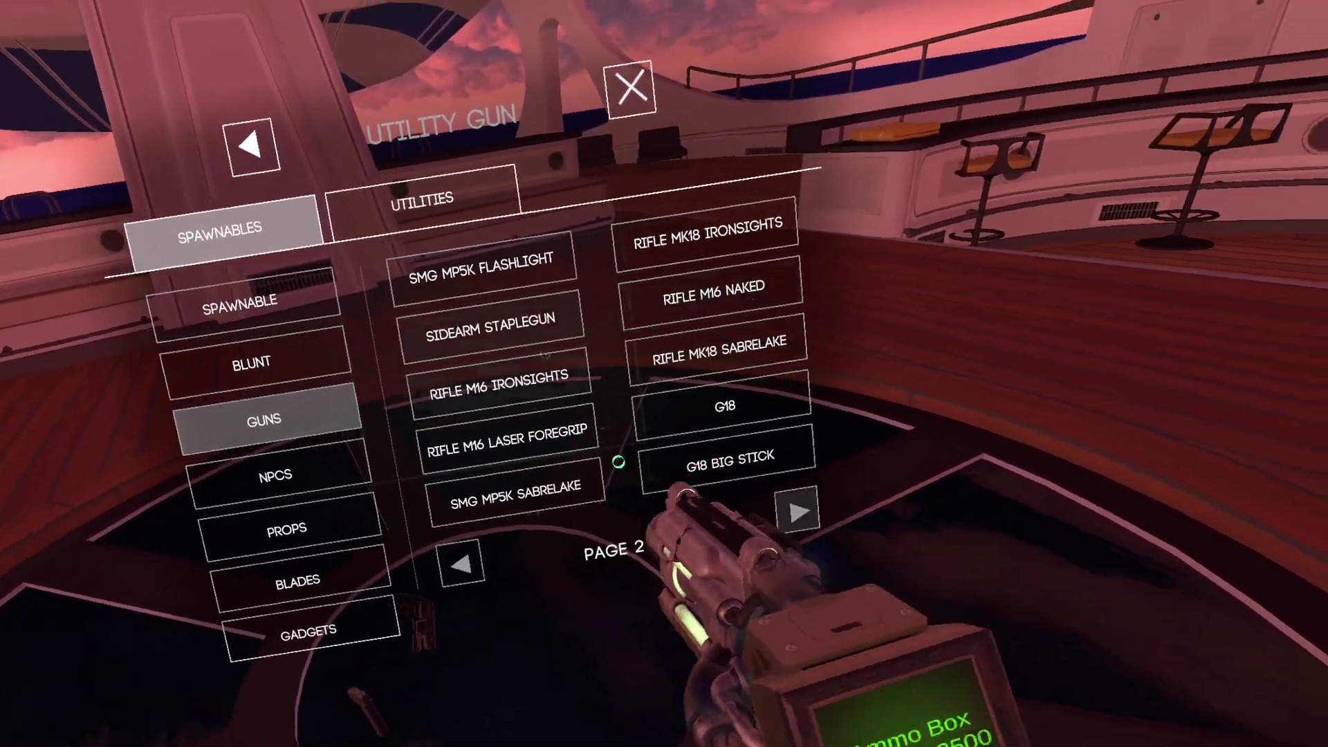
{"action": "left_click", "coordinate": [795, 510]}
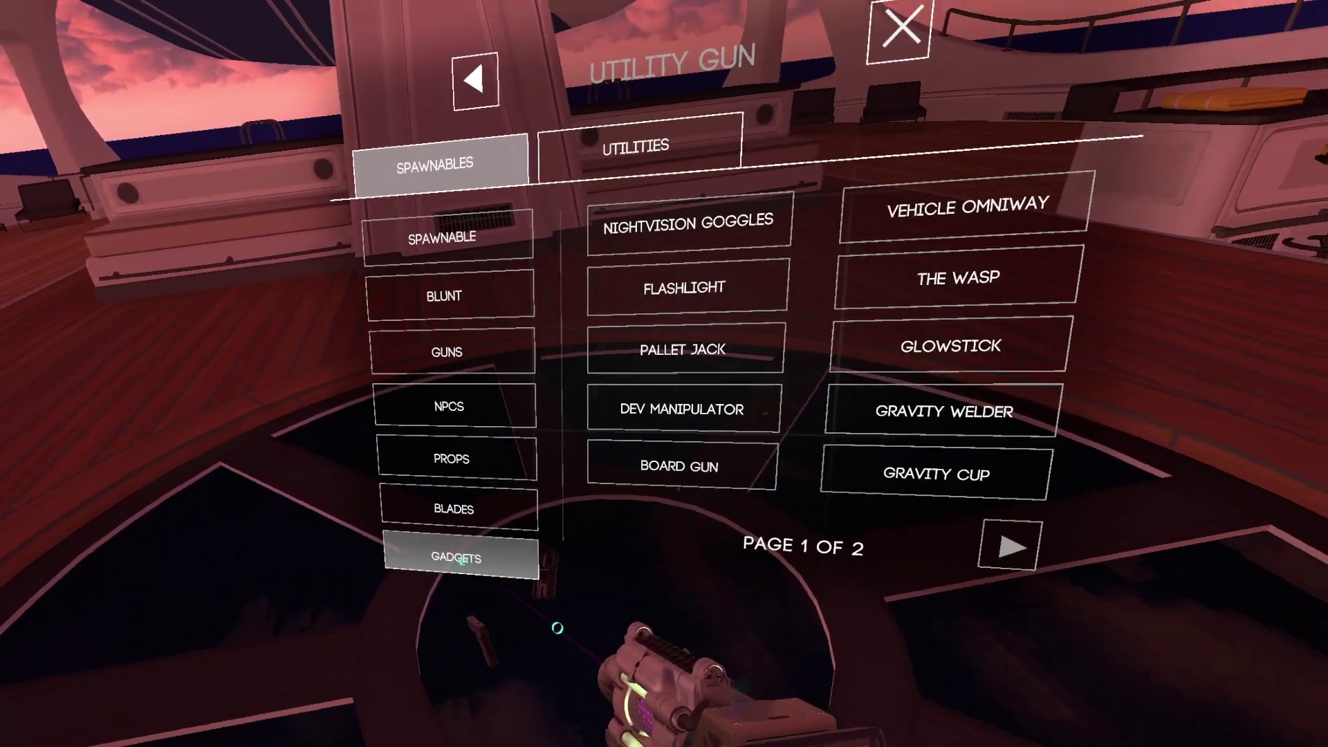
{"action": "left_click", "coordinate": [458, 509]}
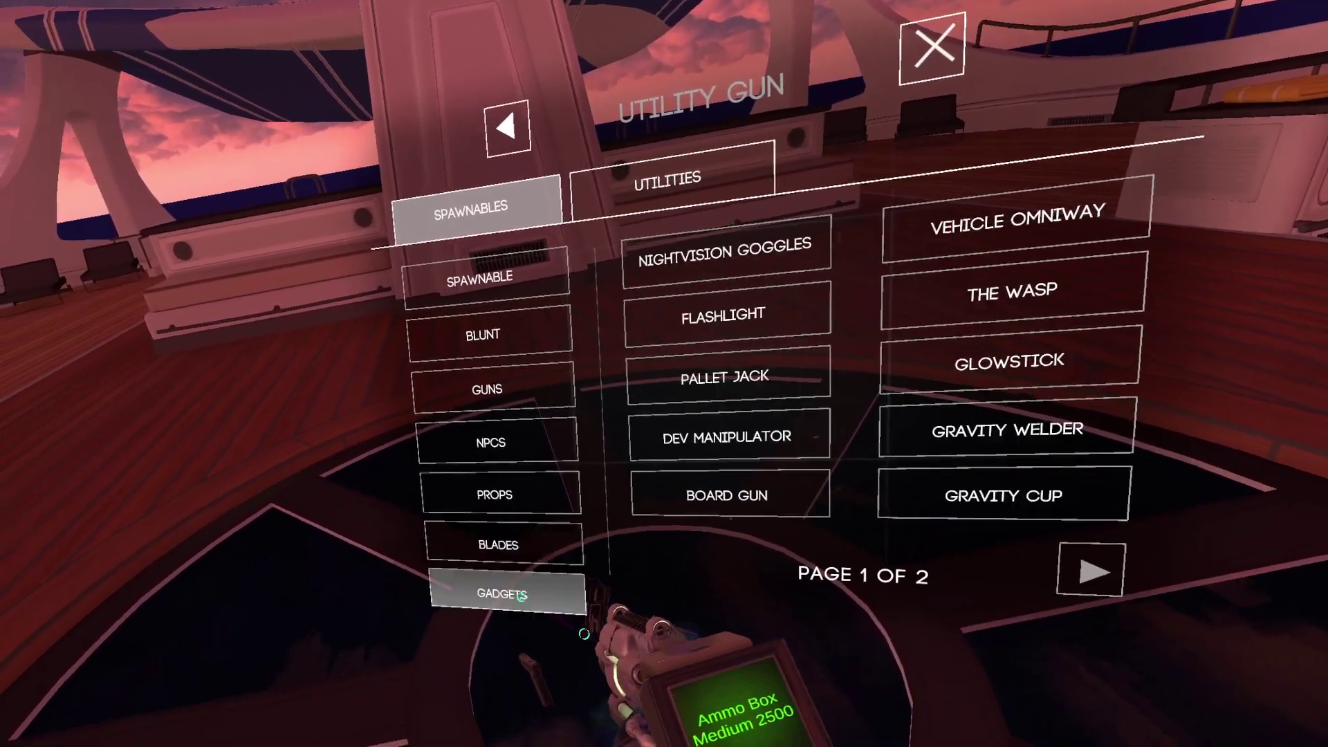
{"action": "left_click", "coordinate": [511, 462]}
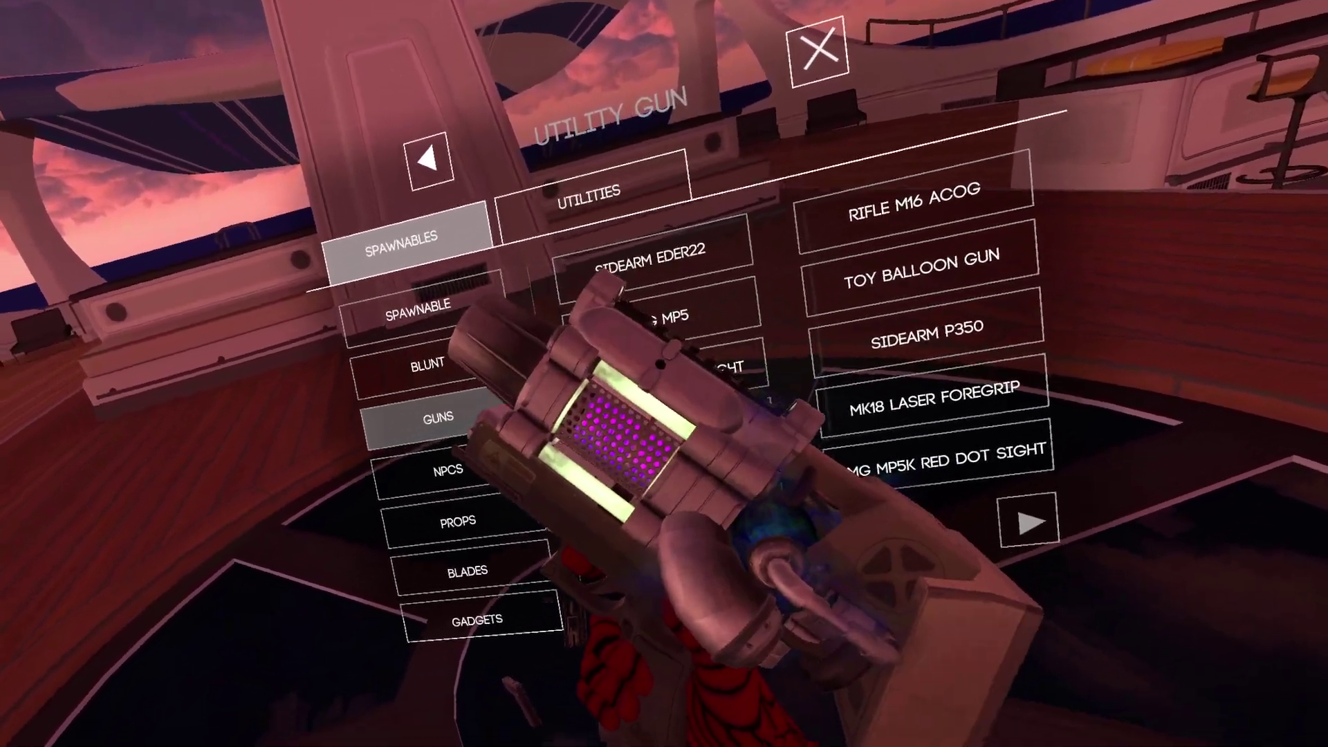
{"action": "key", "text": "Escape"}
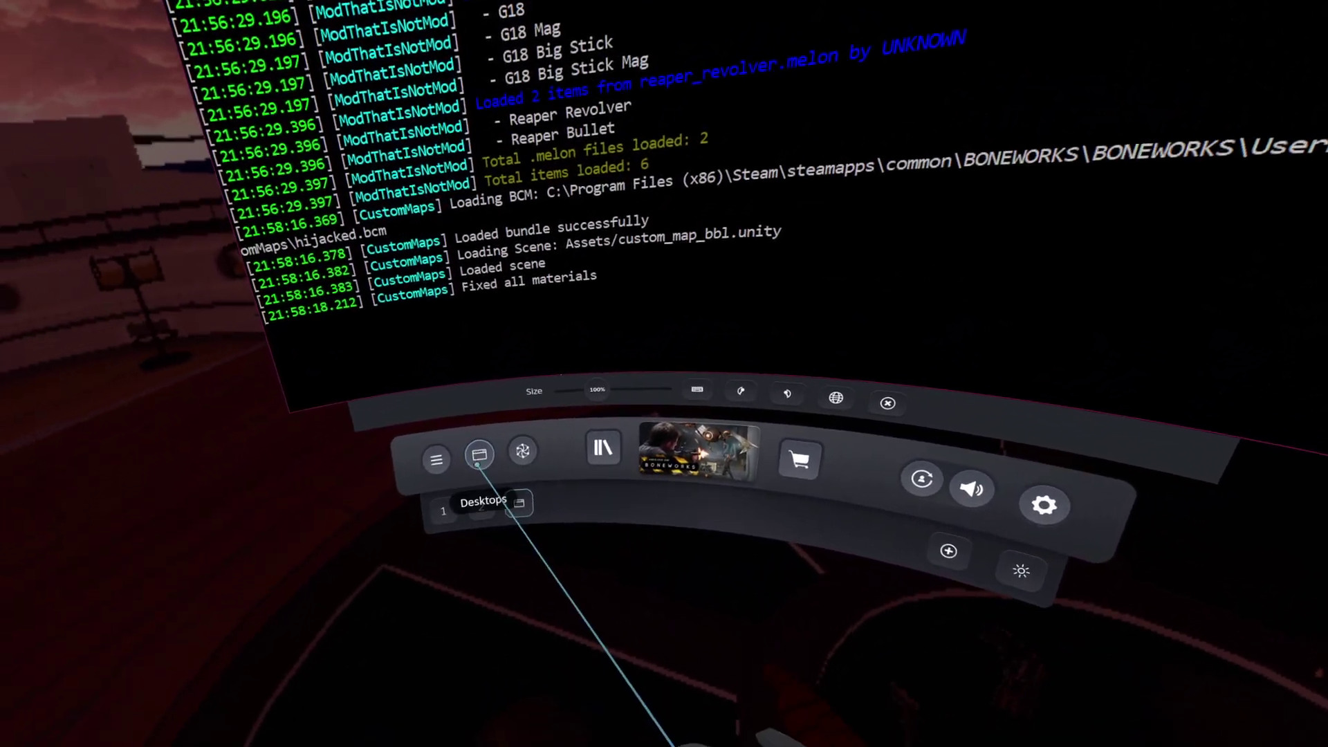
Bring up the VR dashboard to exit BONEWORKS to the desktop.
{"action": "left_click", "coordinate": [436, 459]}
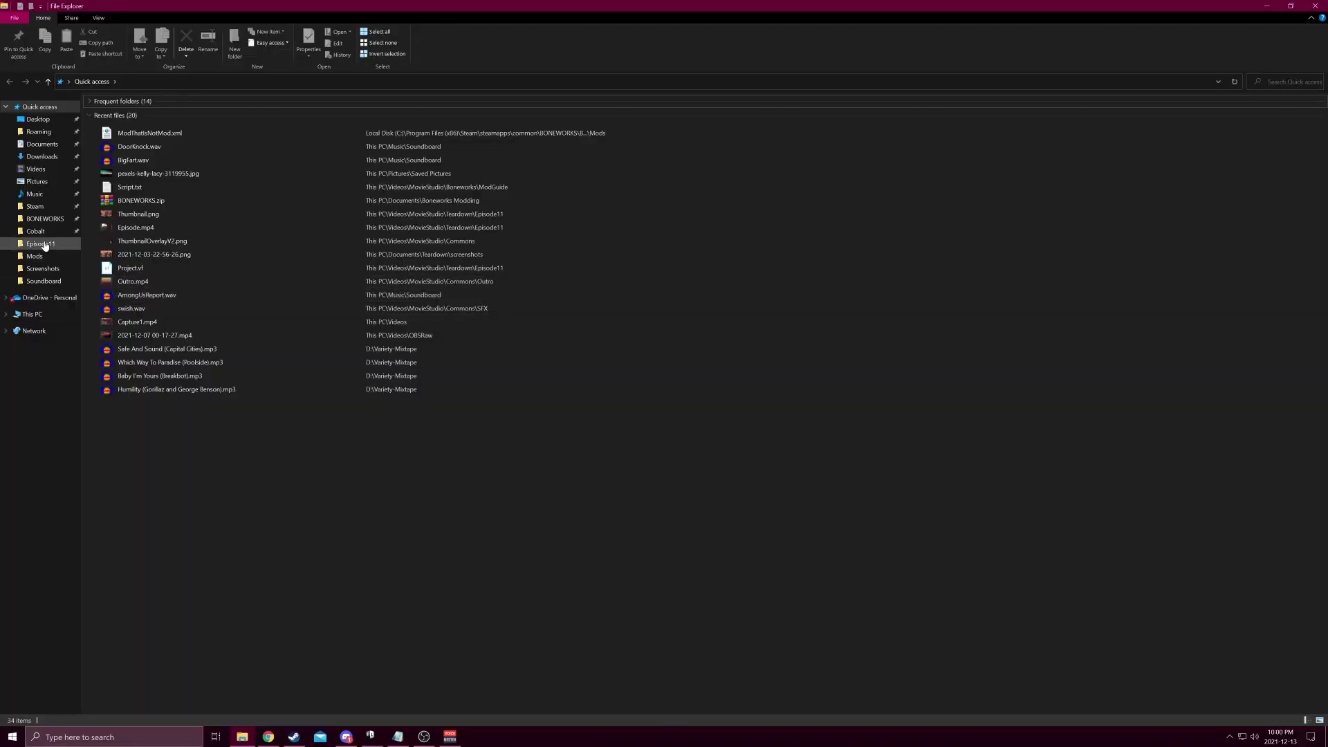
Go to BONEWORKS > UserData from Quick access and open MelonPreferences.cfg in Notepad.
{"action": "left_click", "coordinate": [53, 240]}
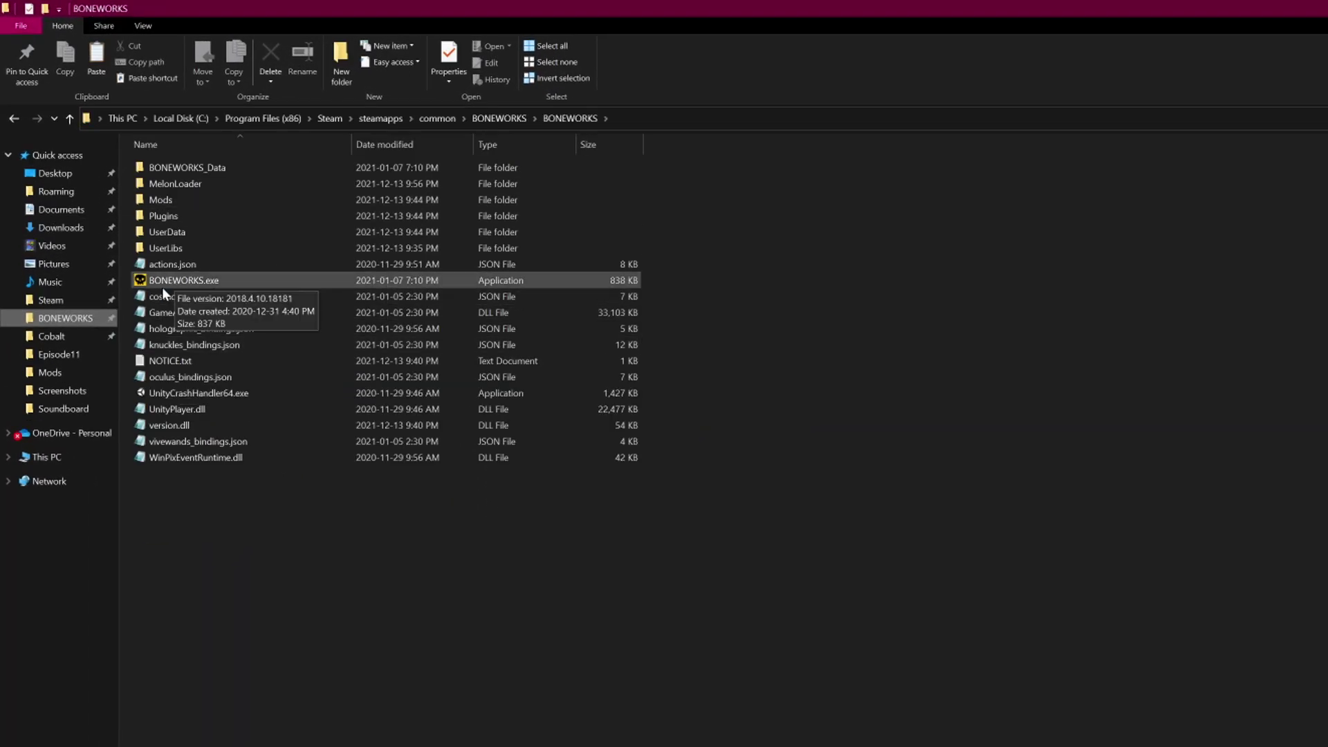
{"action": "double_click", "coordinate": [195, 235]}
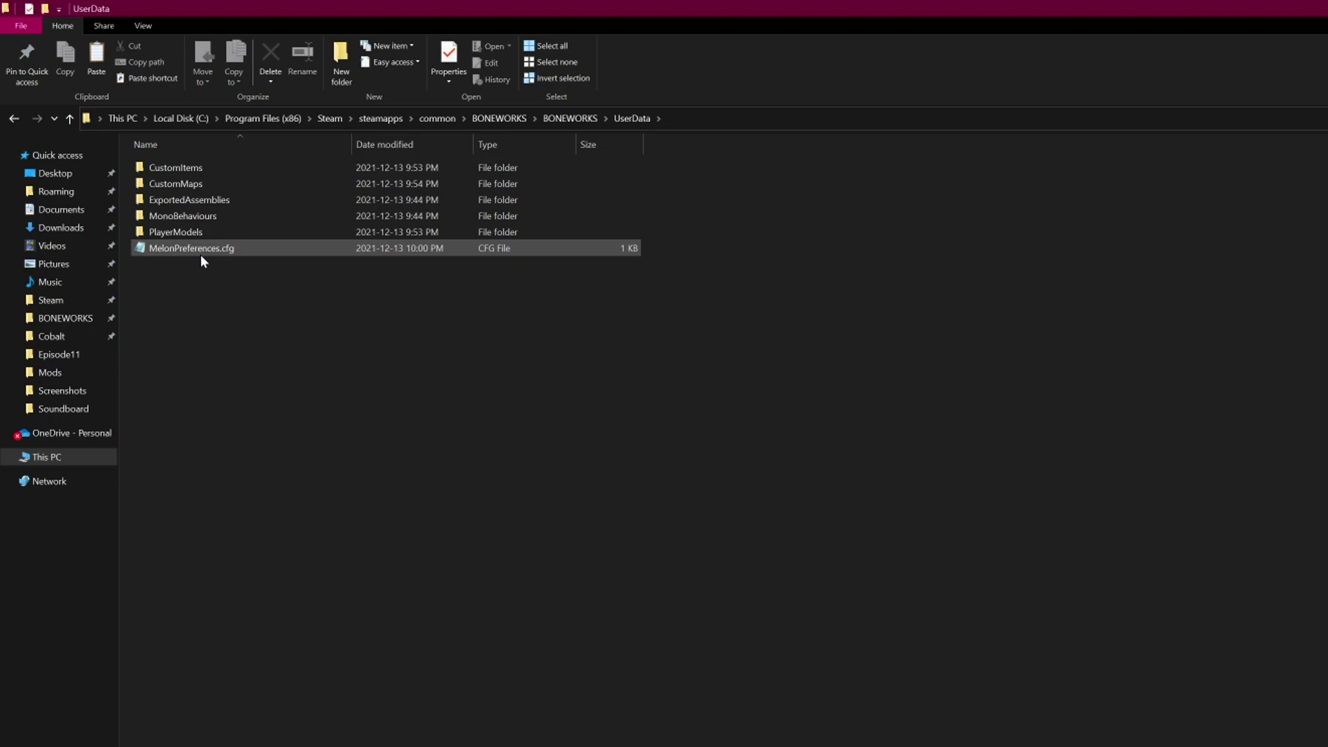
{"action": "double_click", "coordinate": [200, 254]}
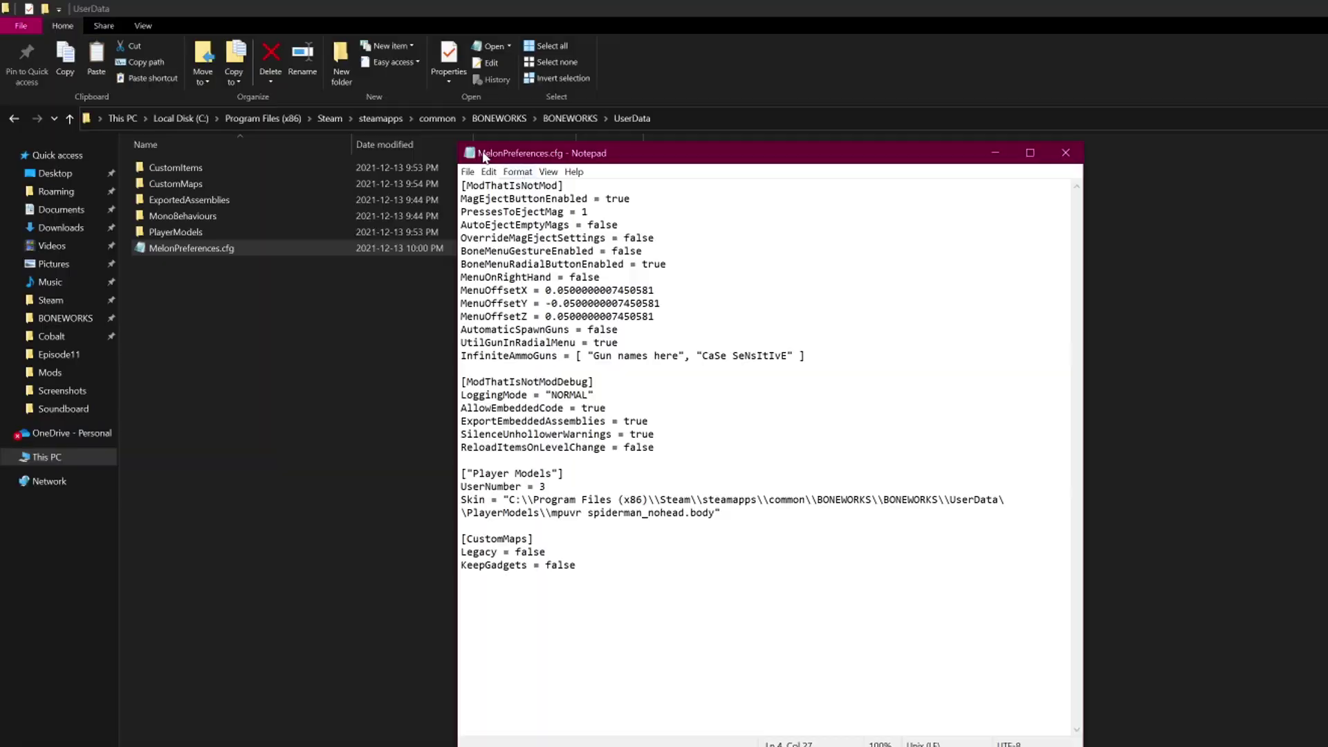
Move the Notepad window showing MelonPreferences.cfg slightly to the left.
{"action": "left_click_drag", "start_coordinate": [542, 145], "coordinate": [533, 142]}
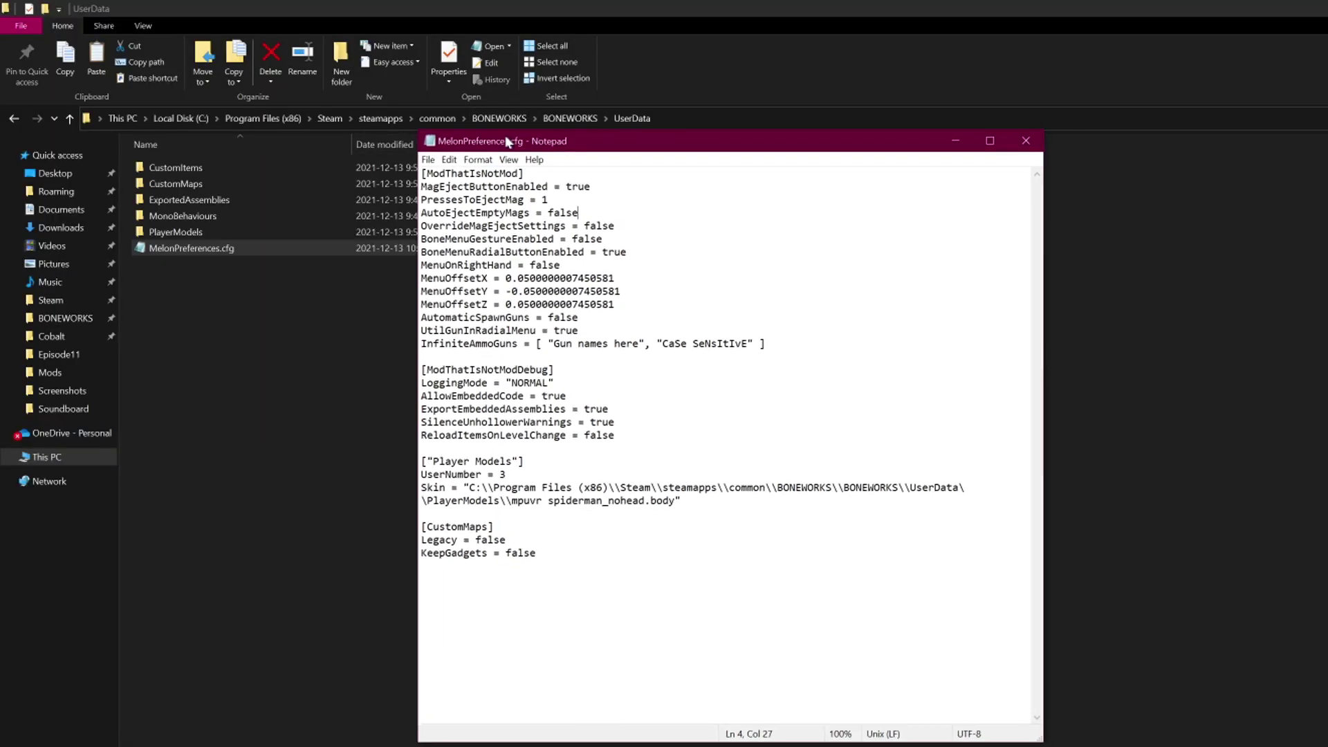